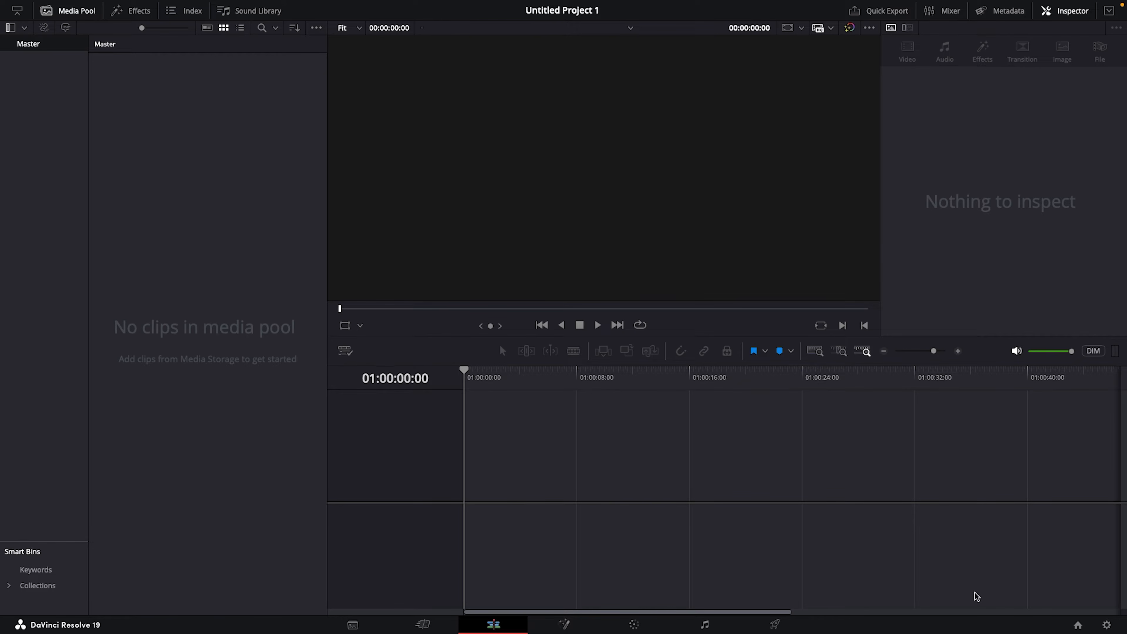
Create a new project named SLIDE SHOW
click(1064, 623)
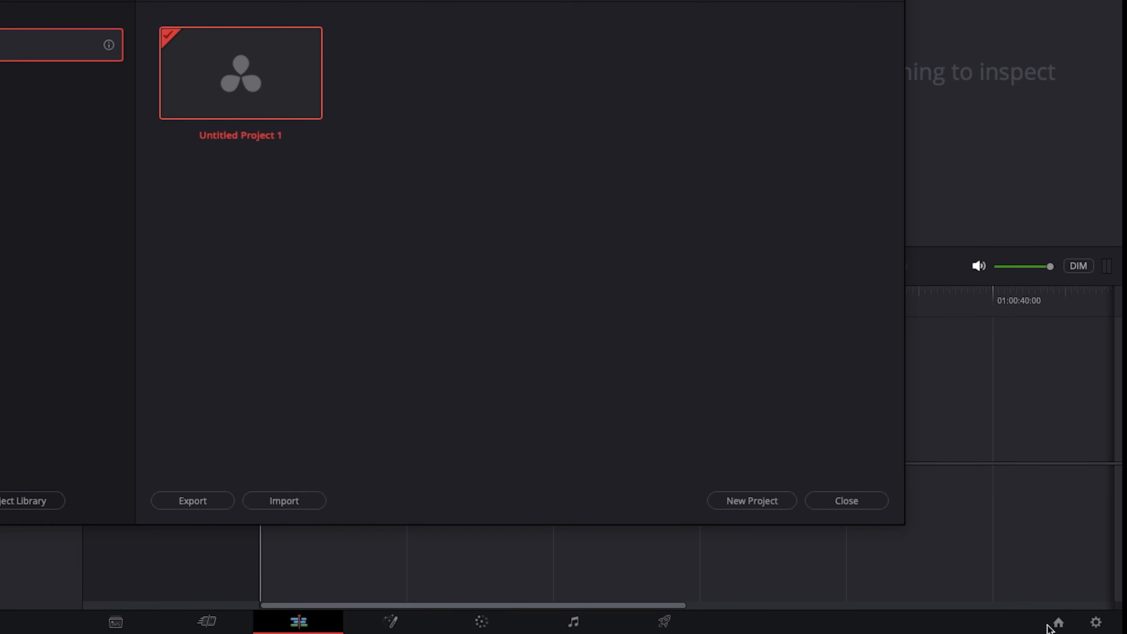
click(749, 501)
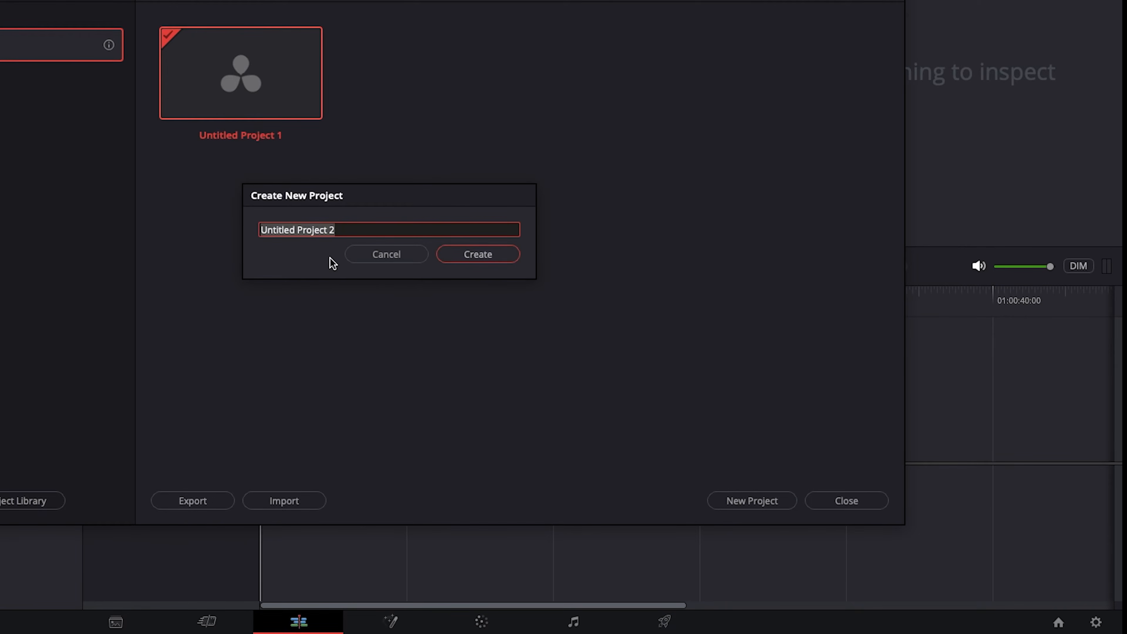
text(SLID)
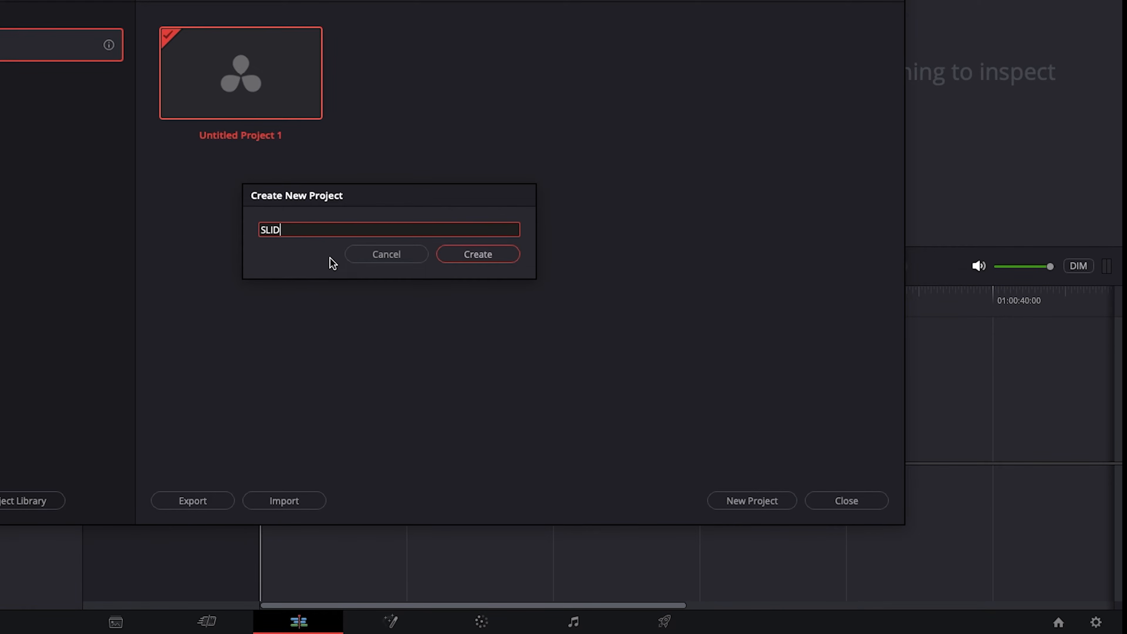
text(E SHOW)
click(464, 255)
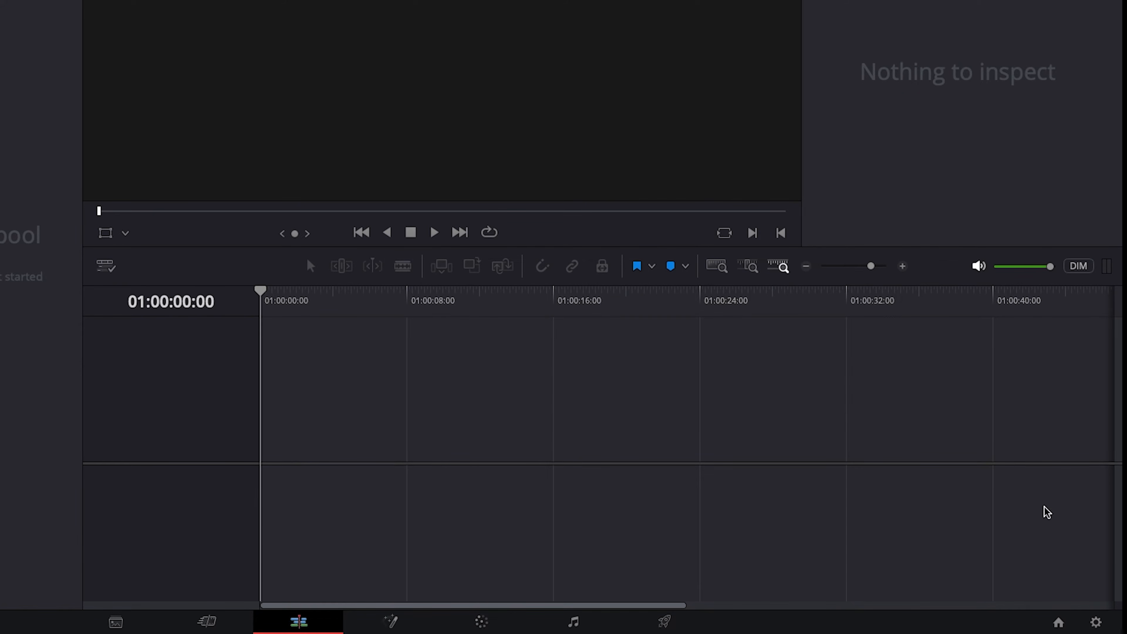
Set the project's timeline frame rate to 30 frames per second and save the project settings
click(1096, 622)
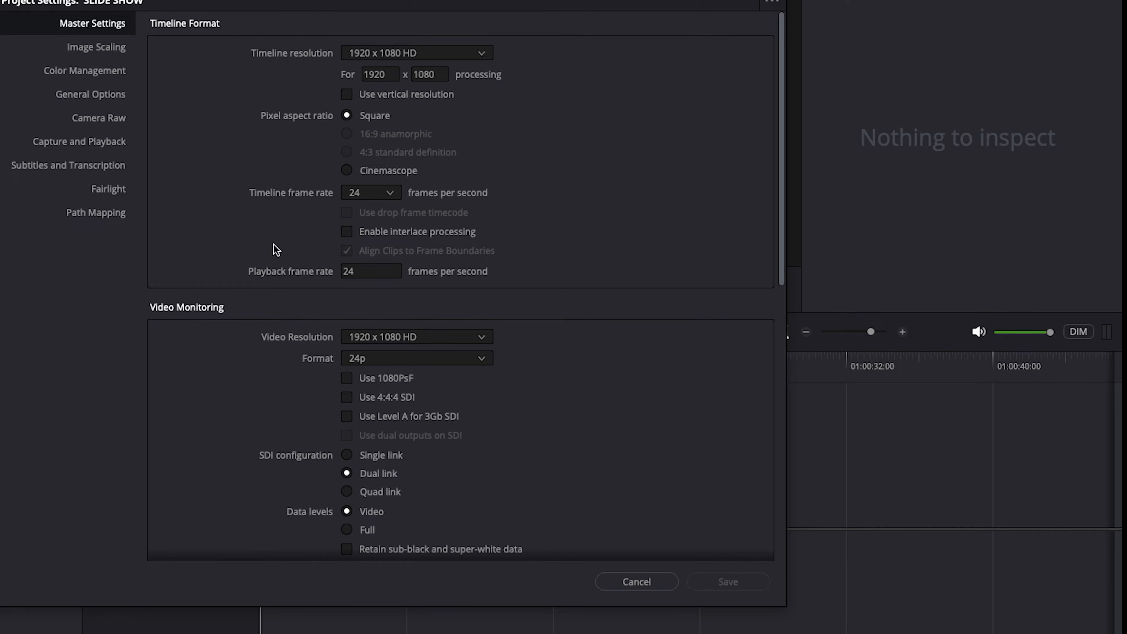
click(390, 193)
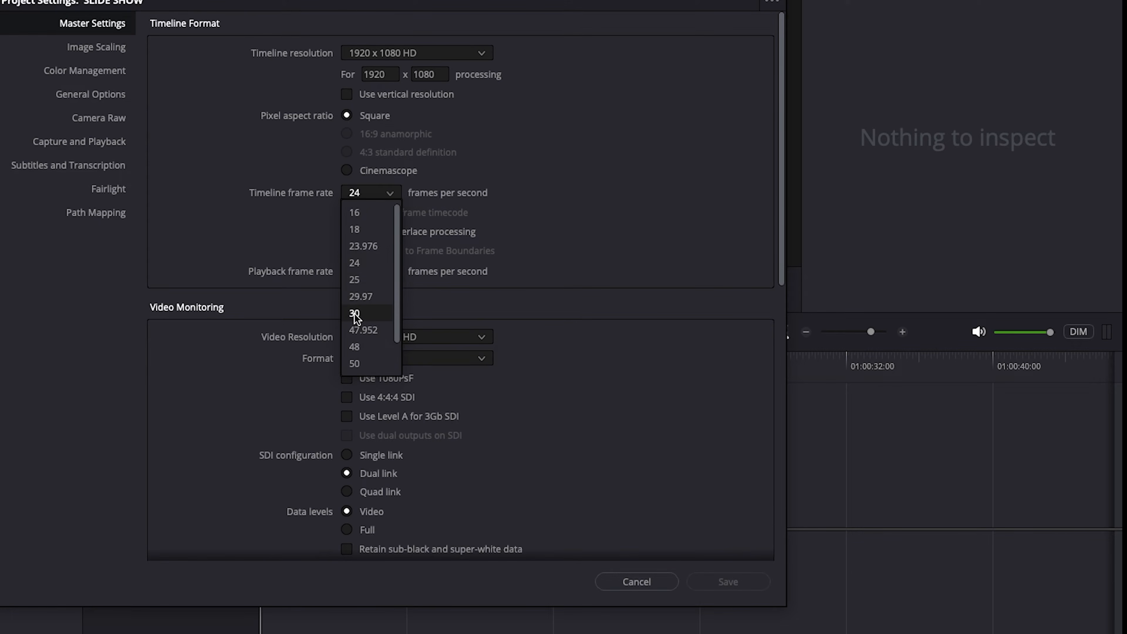
click(395, 312)
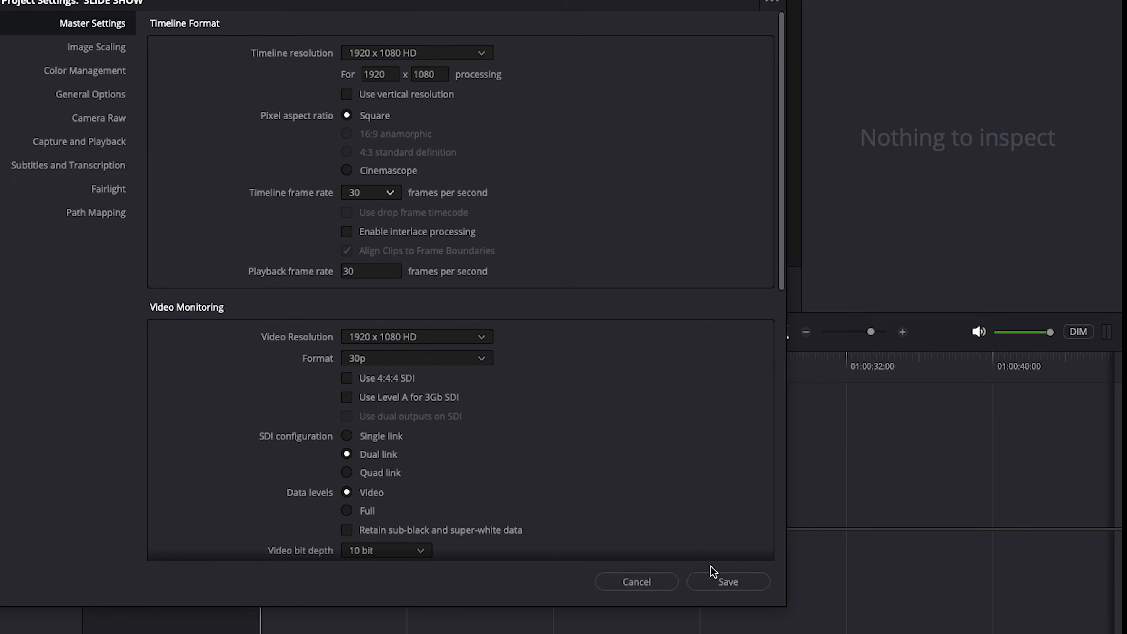
click(727, 582)
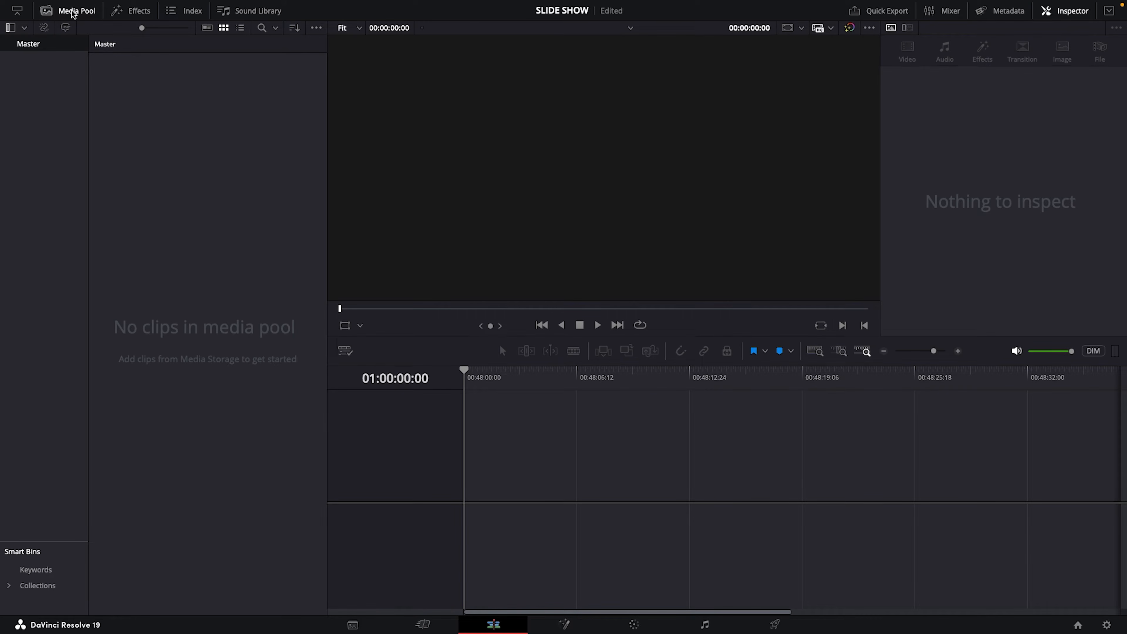
Import IMG_20240412_060345.jpg into the media pool from the BOOLYWOOD Actress subfolders of Youtube Tools on SAMSUNG-SSD
click(82, 15)
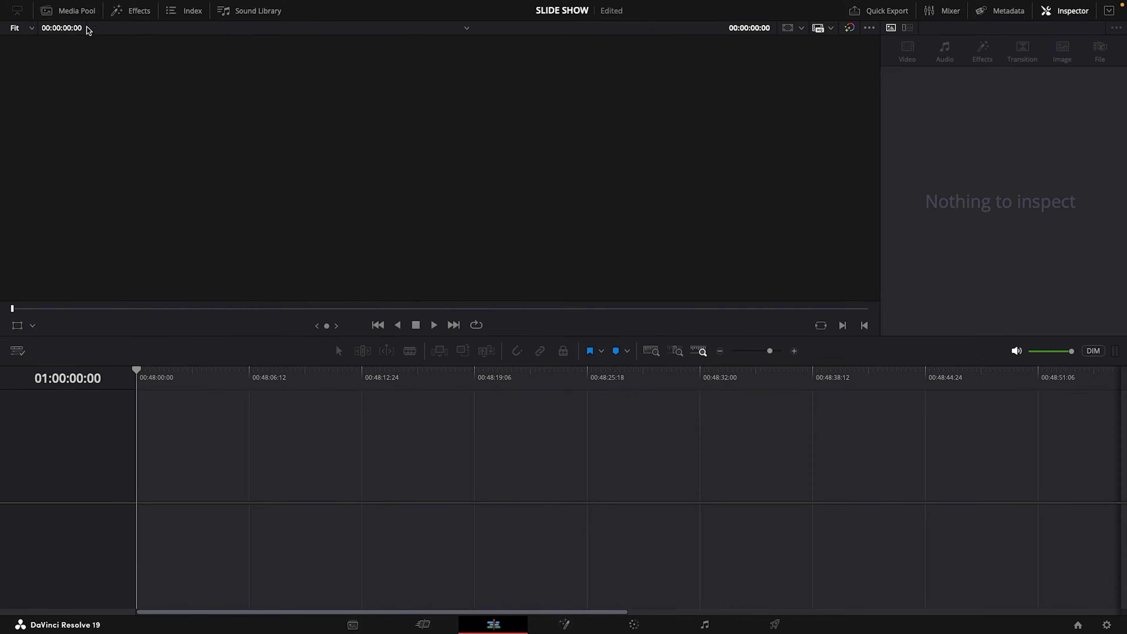
click(71, 14)
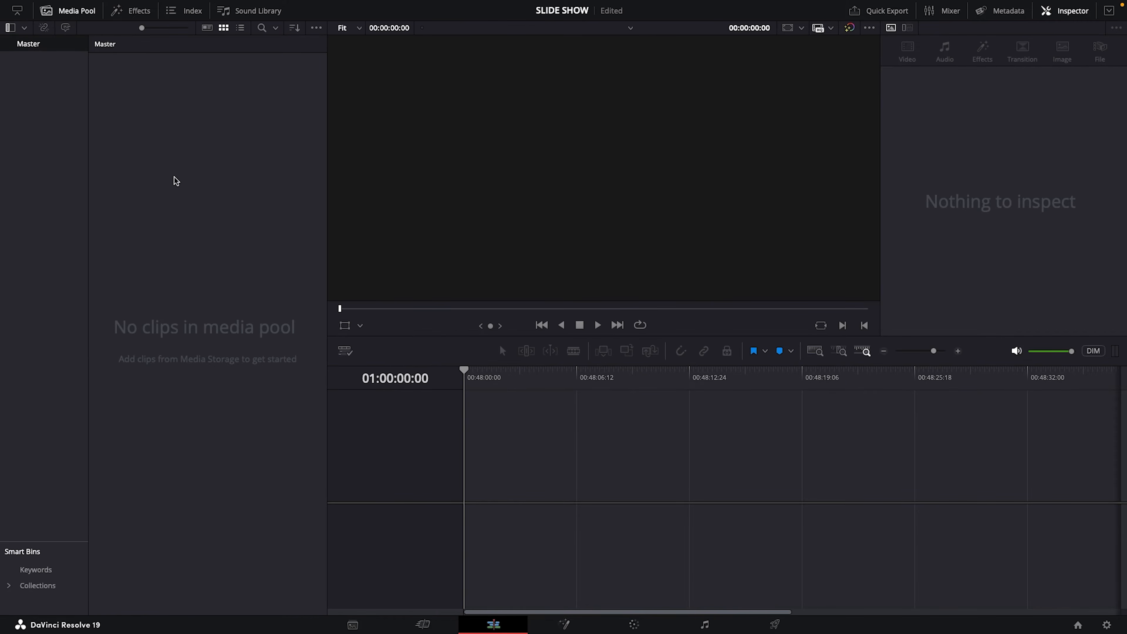
right_click(168, 161)
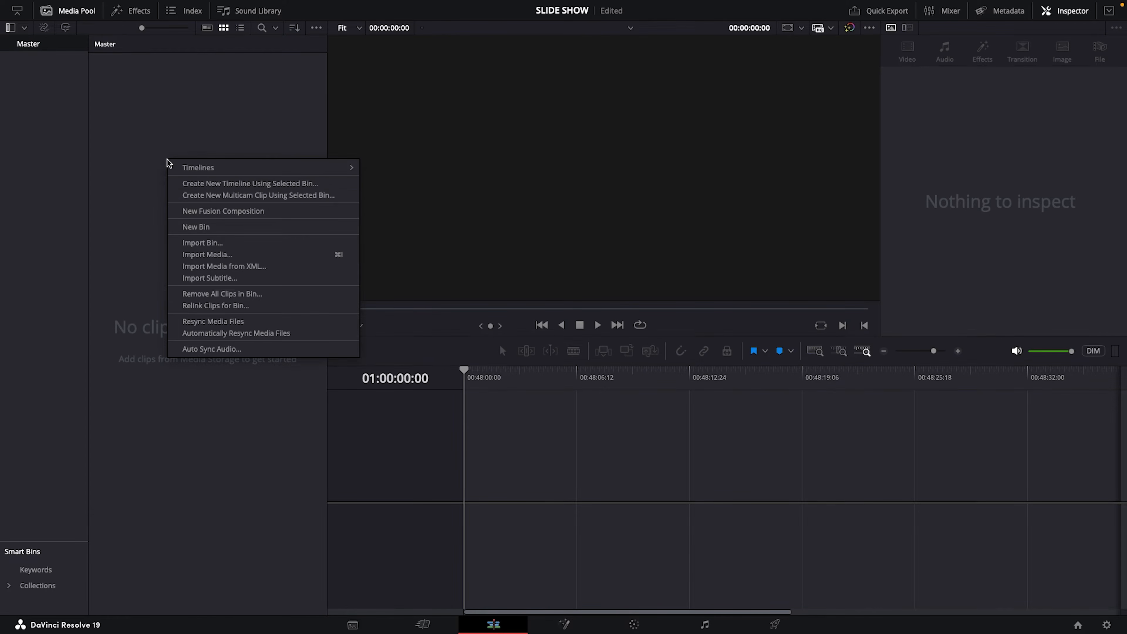
click(219, 255)
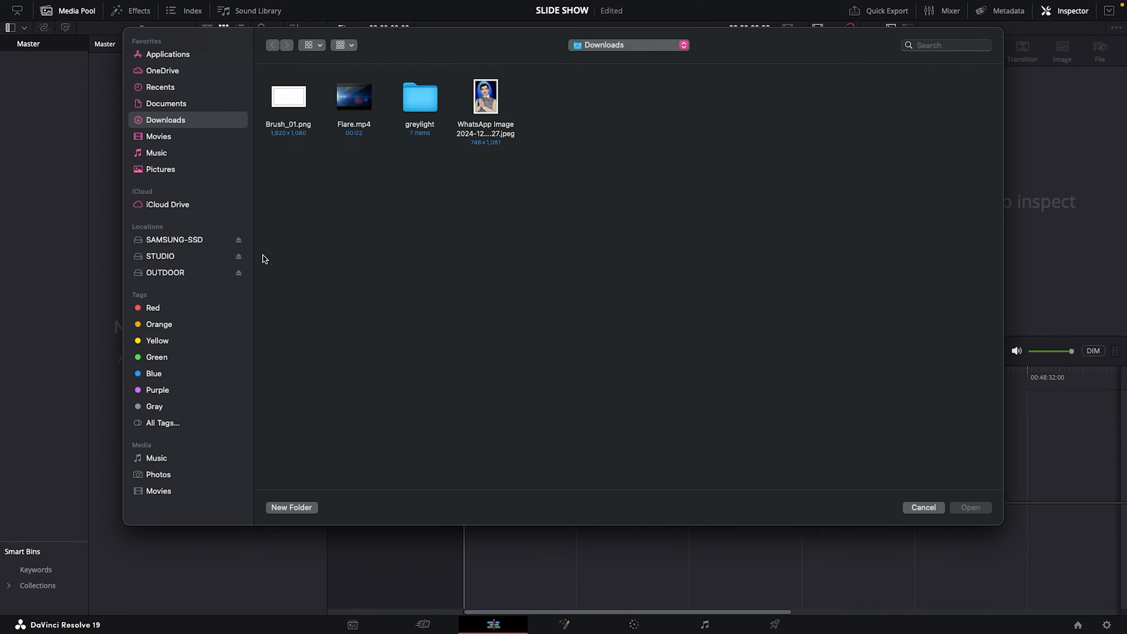
click(182, 239)
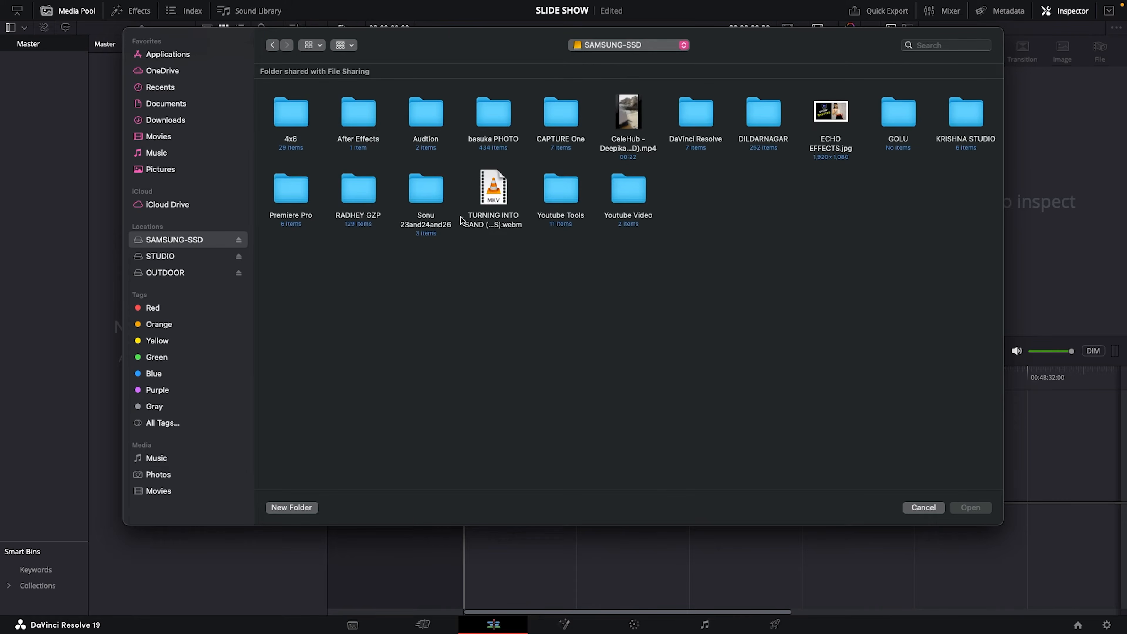
double_click(548, 216)
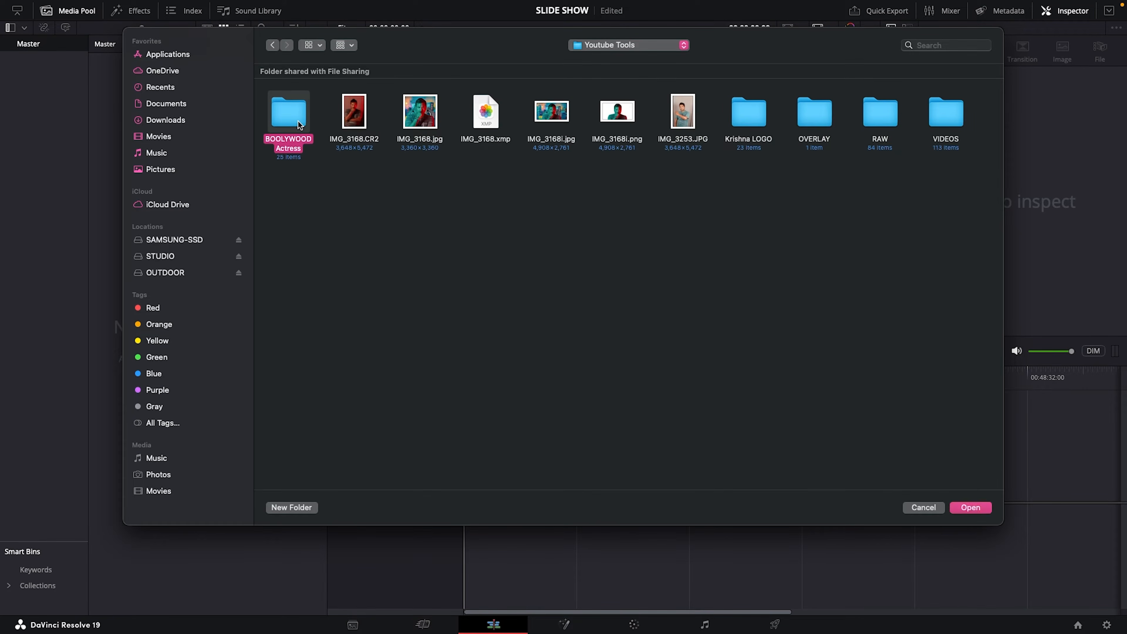
double_click(291, 111)
double_click(428, 190)
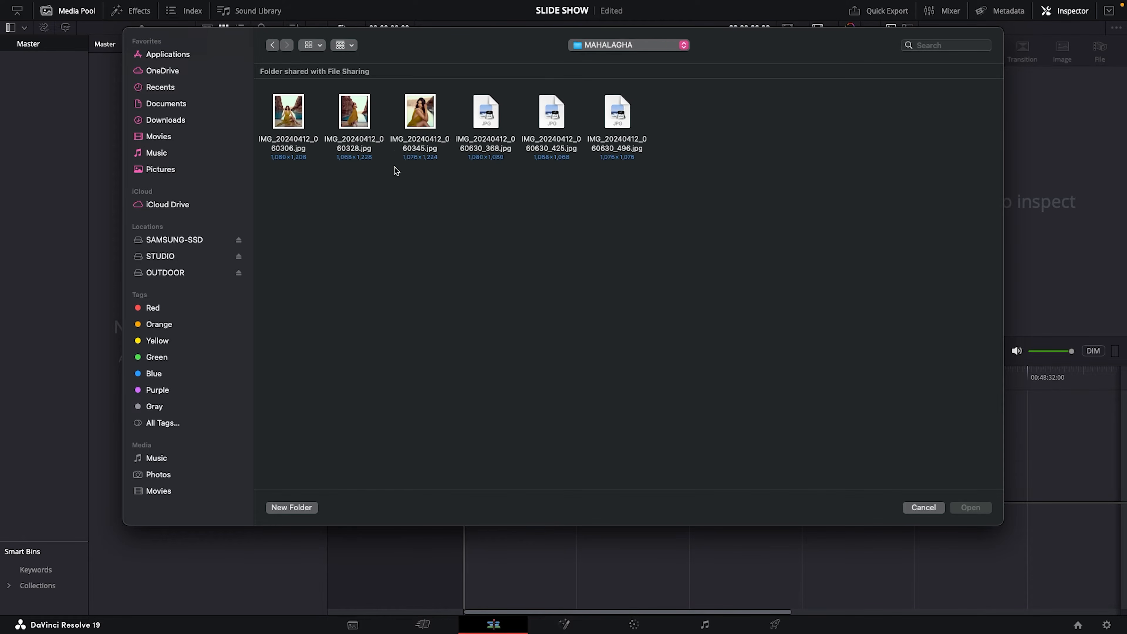
click(418, 123)
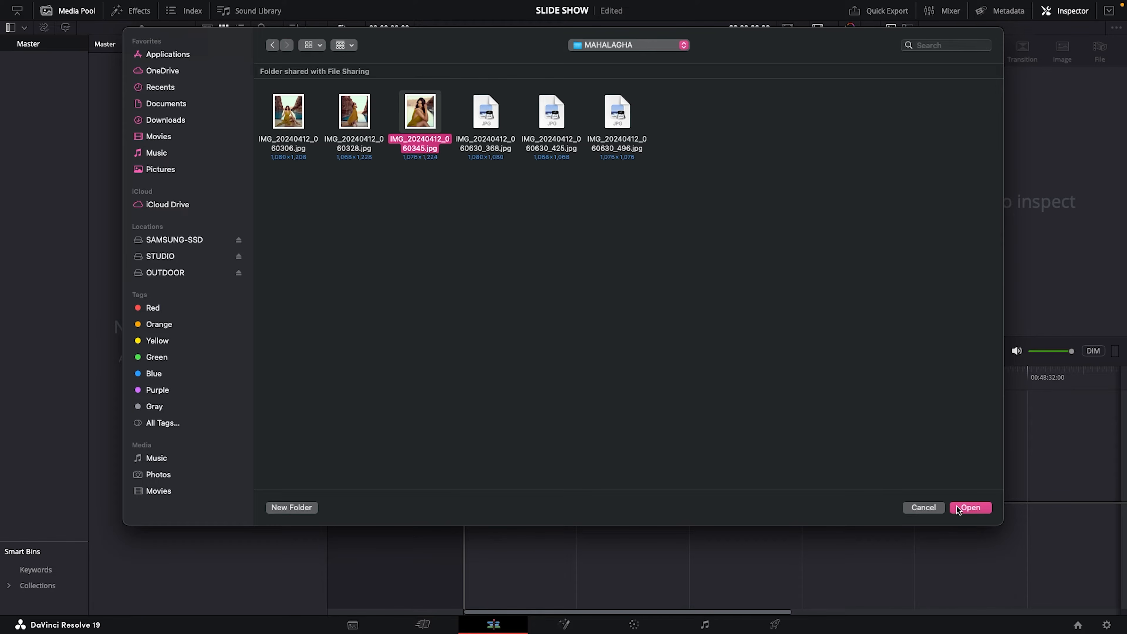
click(966, 508)
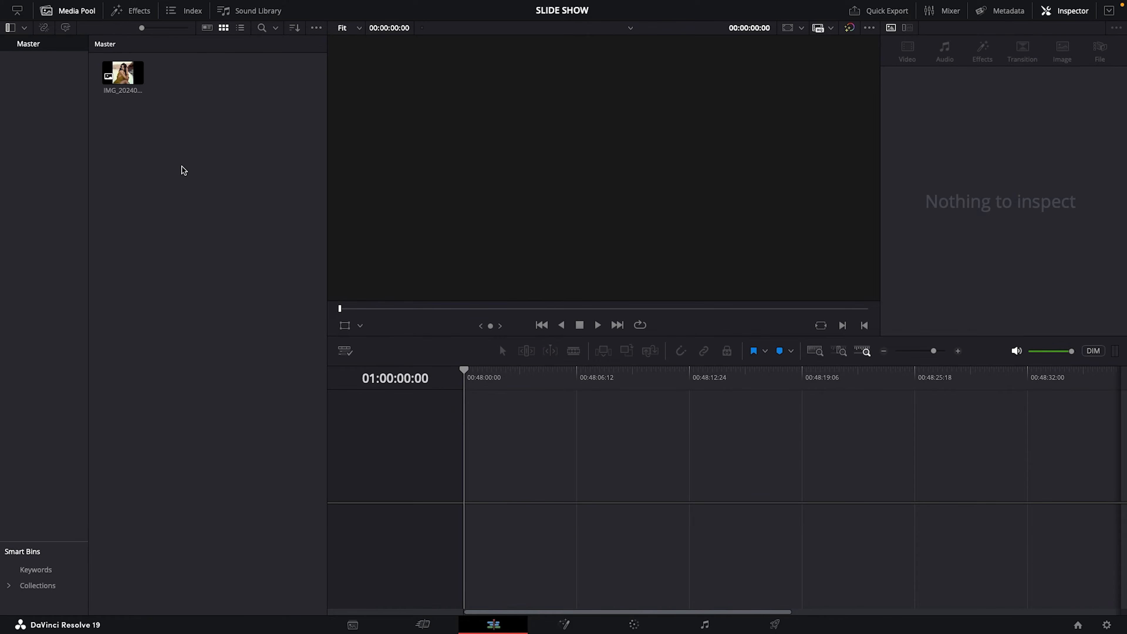
Place the imported photo on a new timeline and open the clip on the Fusion page at about 01:00:00:28
drag(123, 73, 476, 500)
drag(482, 381, 550, 382)
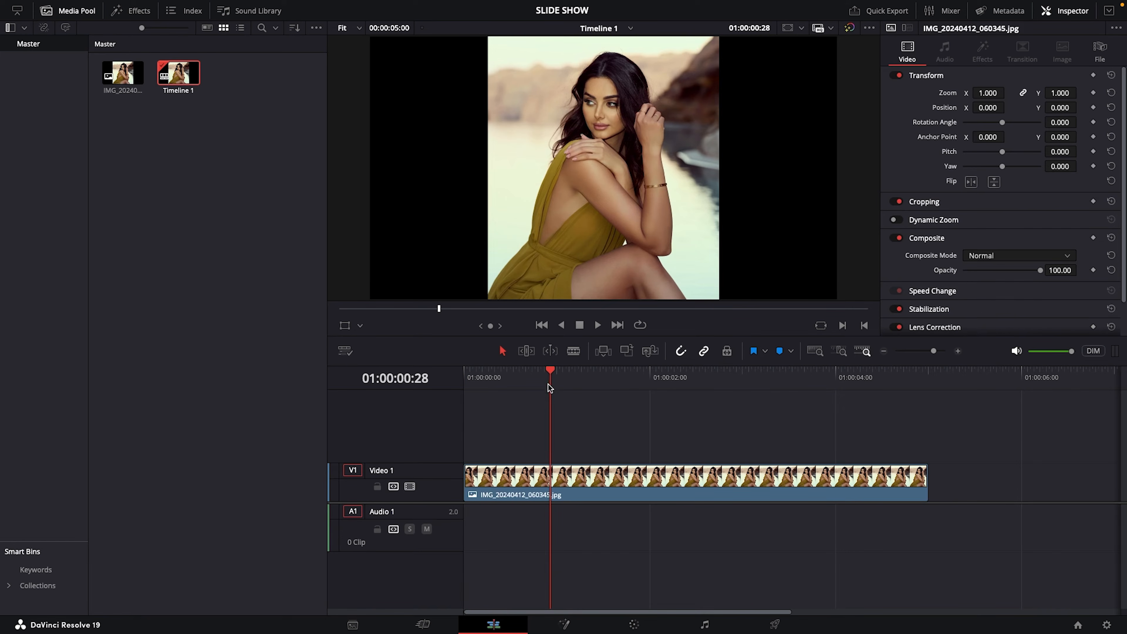
click(558, 476)
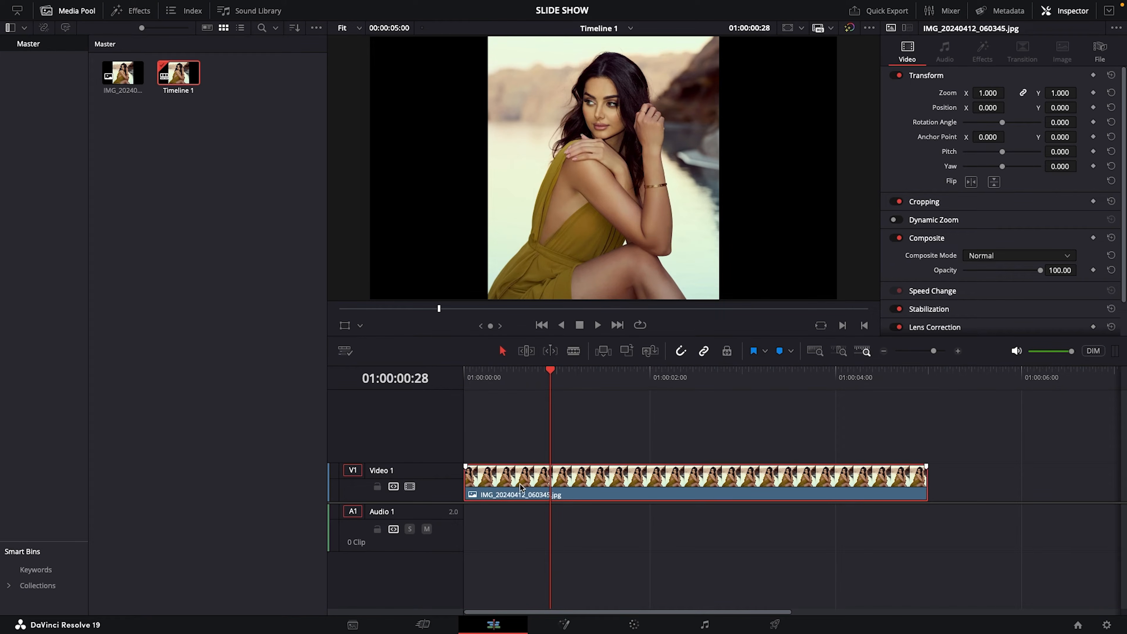
click(71, 12)
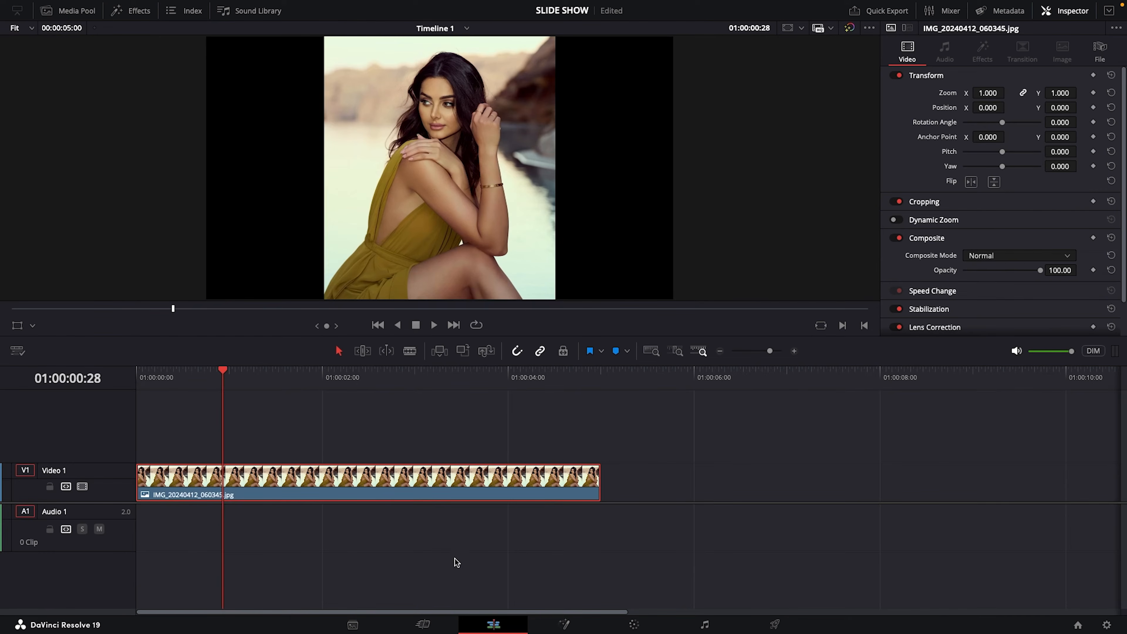
click(563, 624)
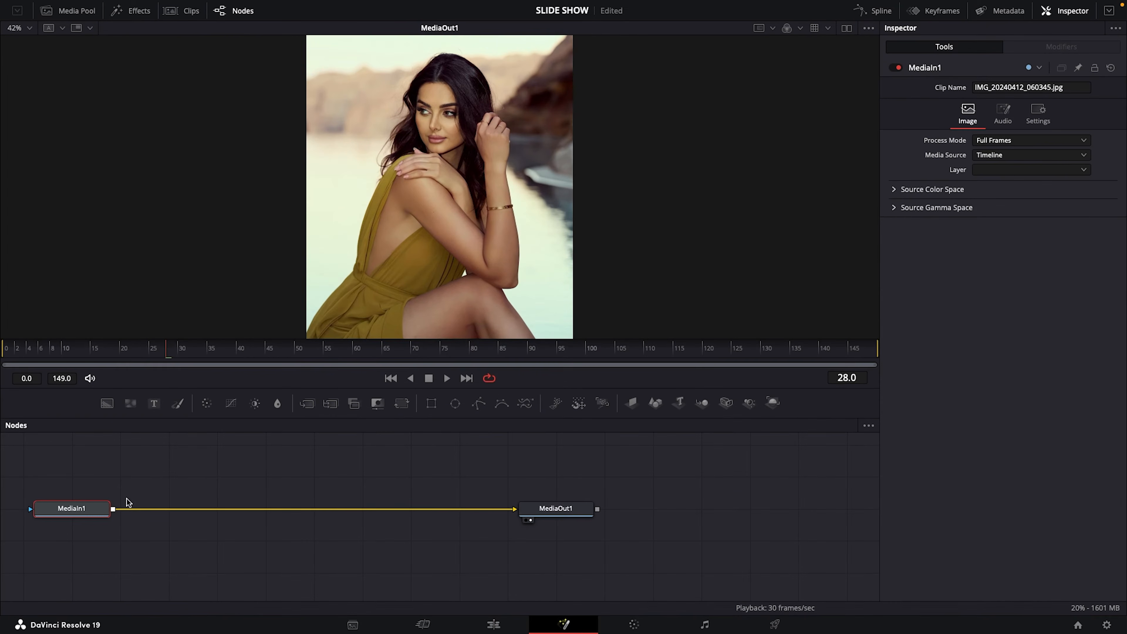
Space the MediaIn1 and MediaOut1 nodes out in the node graph and disconnect them from each other
drag(97, 510, 242, 510)
drag(563, 515, 660, 518)
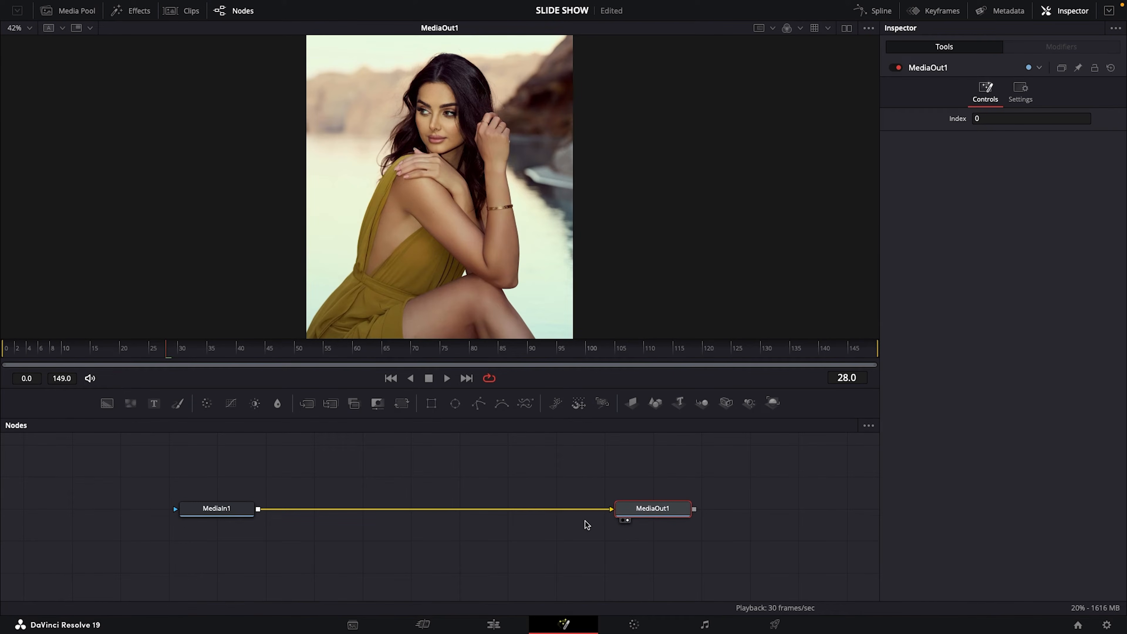
click(560, 513)
Rename the MediaIn1 node to IMAGE and show it in the viewer
click(226, 513)
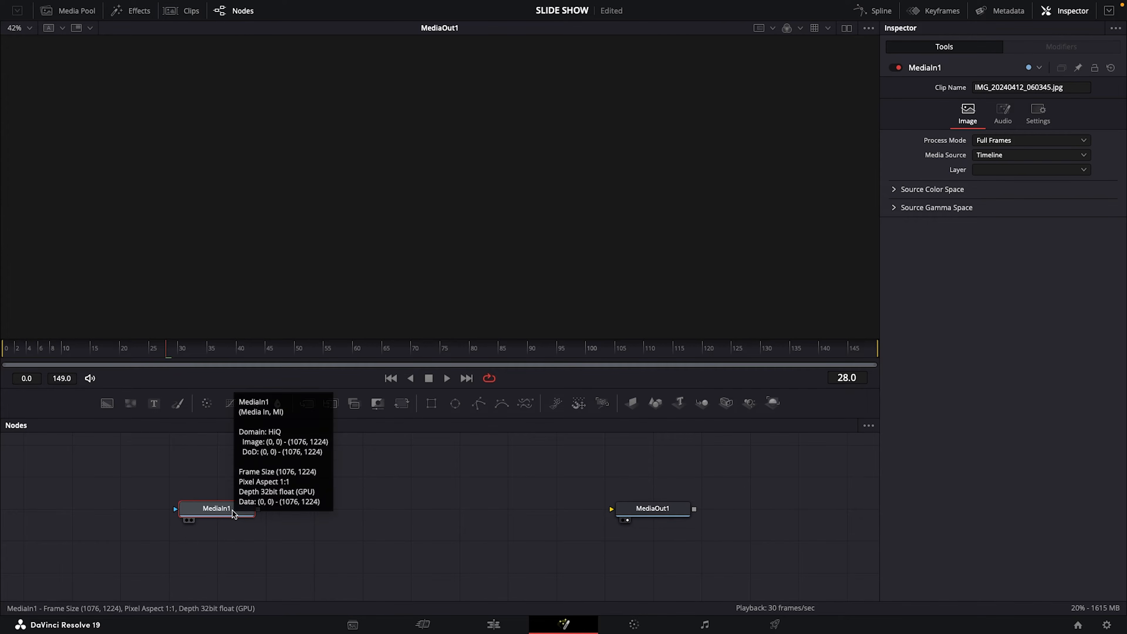
key(F2)
key(BackSpace)
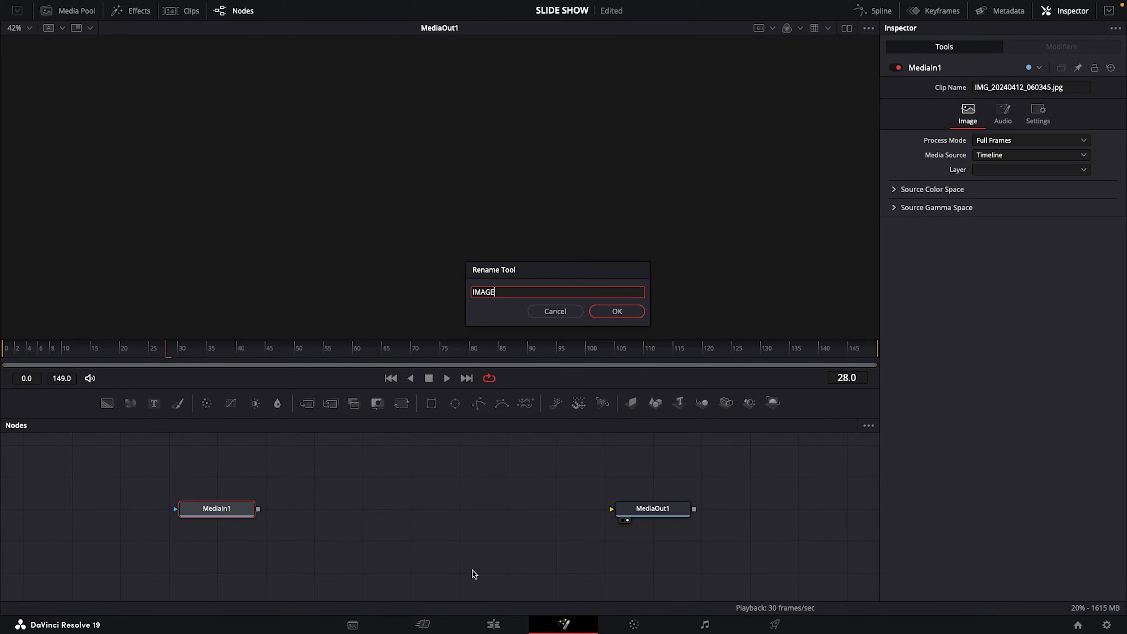
click(614, 312)
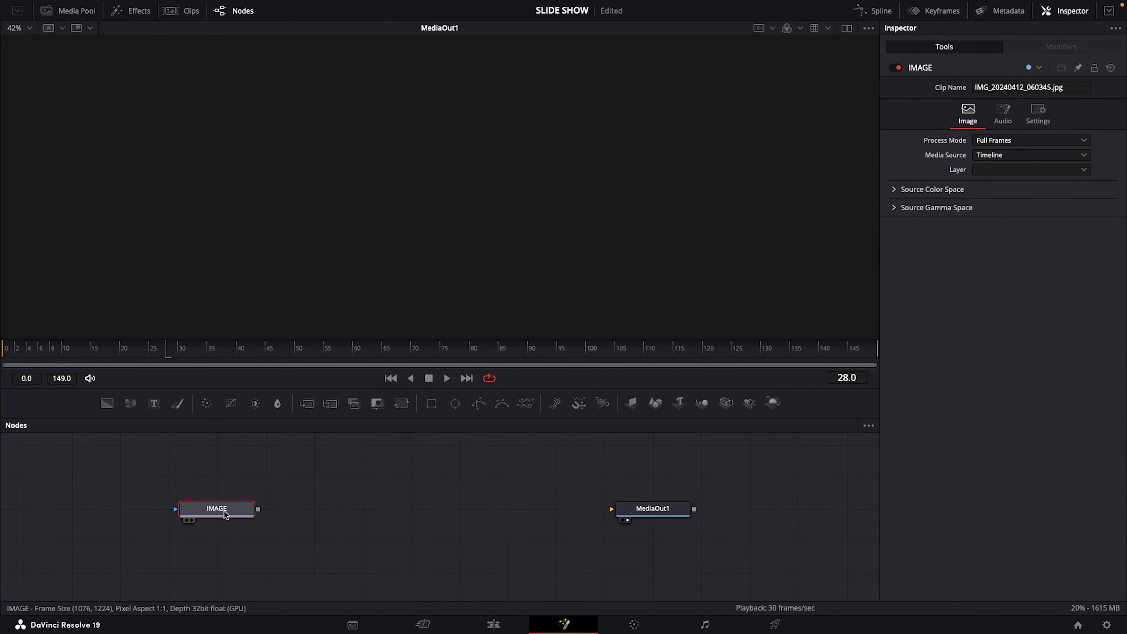
key(1)
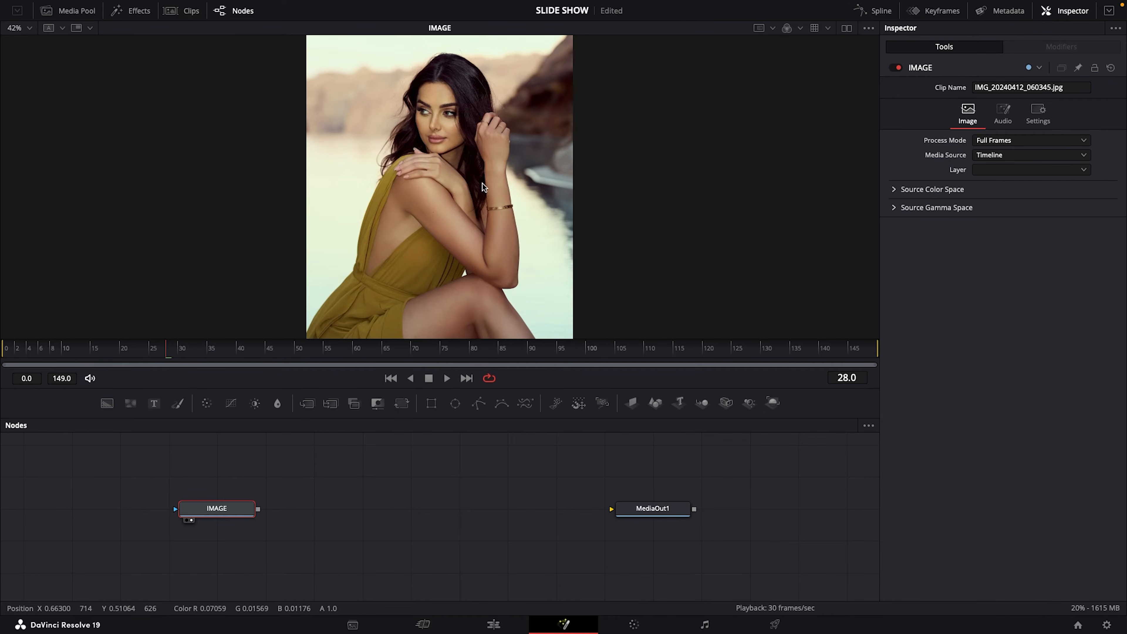
scroll(482, 184, down, 2)
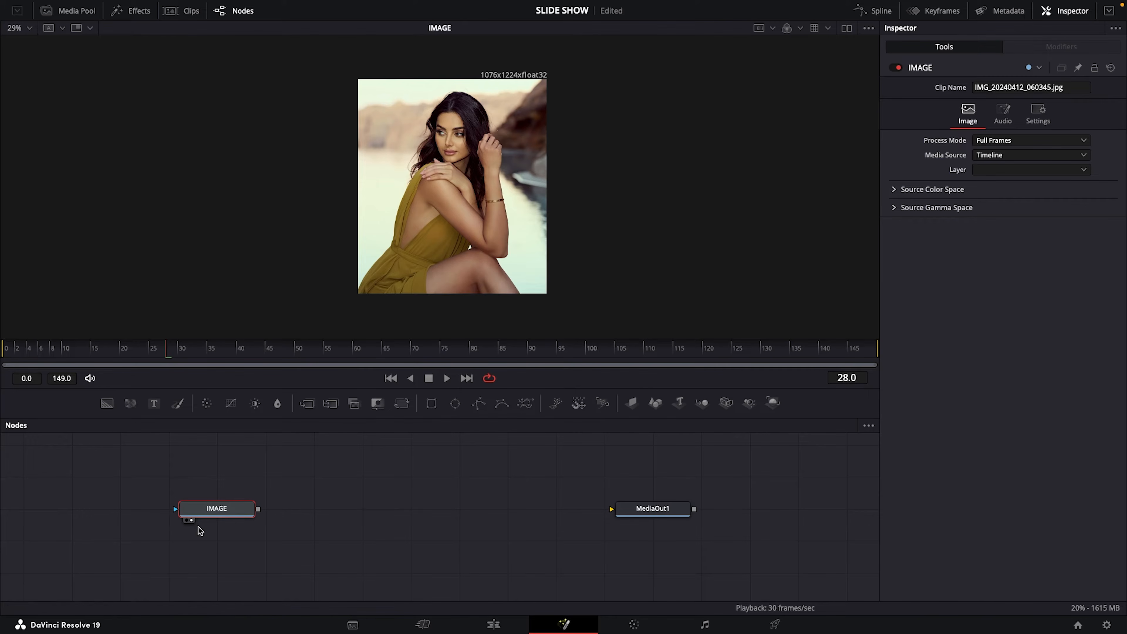
Add a Crop node, connect the IMAGE node's output to it, and show the crop in the viewer
right_click(340, 501)
mouse_move(370, 302)
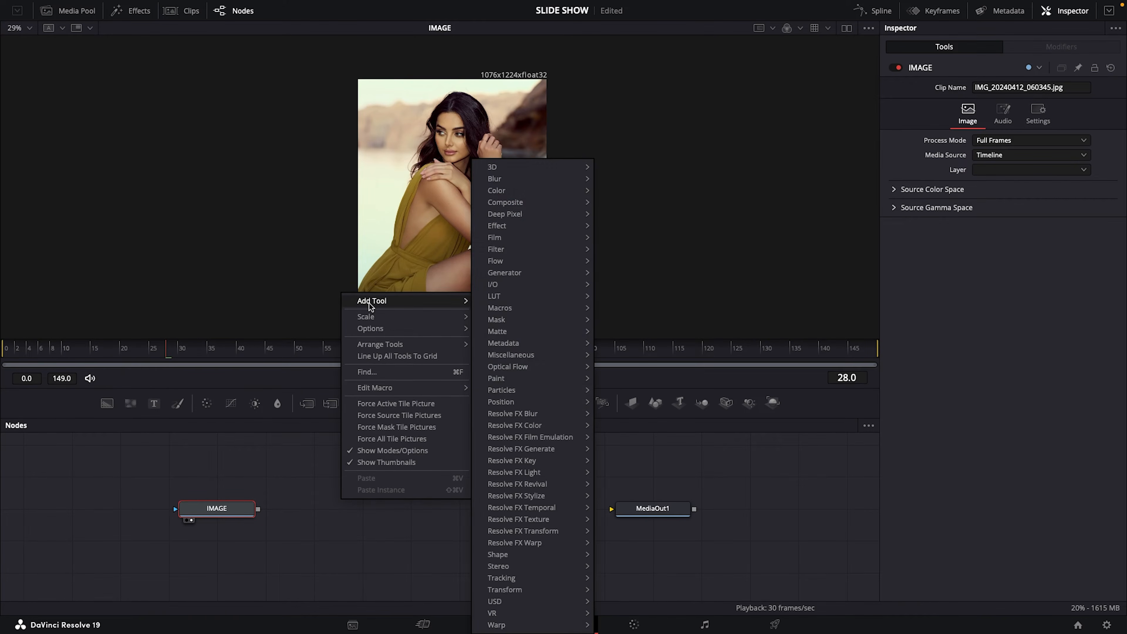
mouse_move(512, 593)
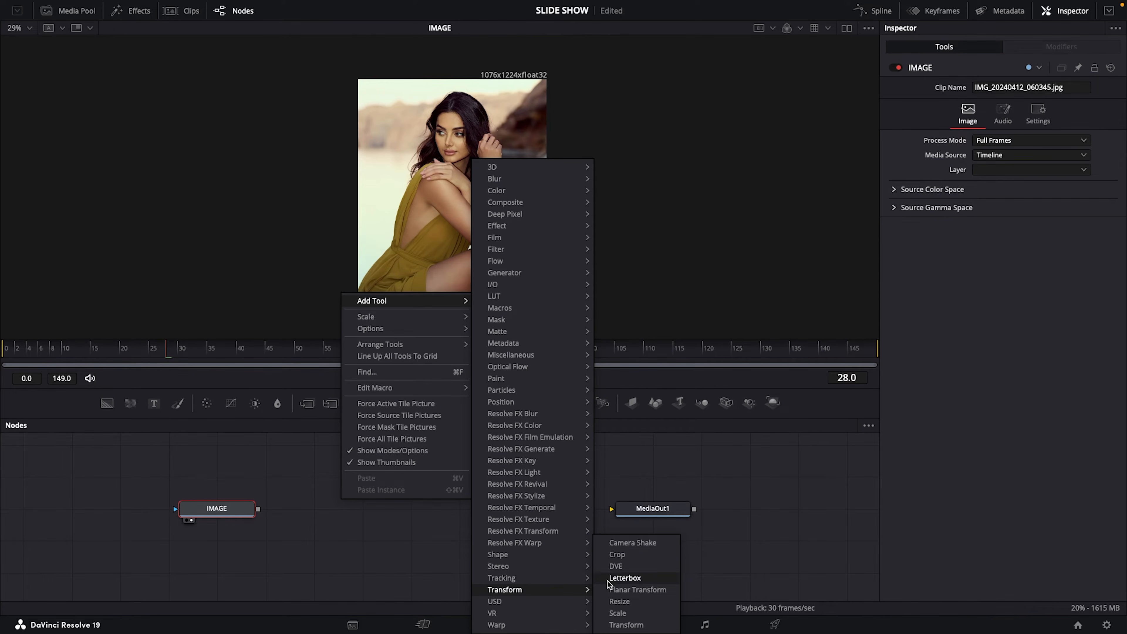
click(617, 554)
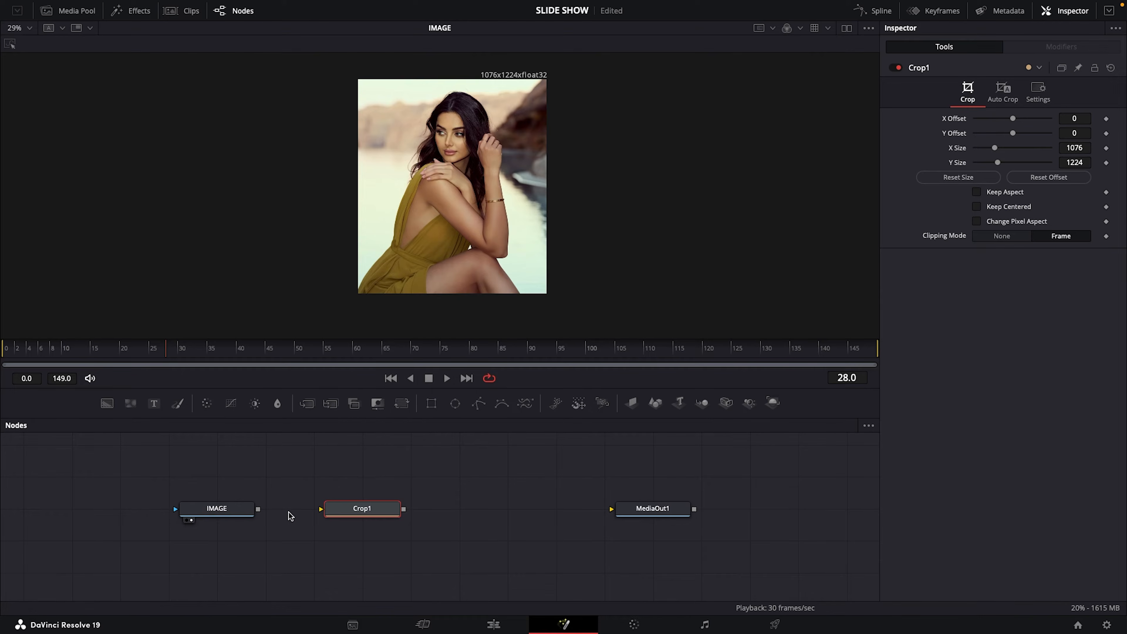
drag(321, 509, 258, 508)
drag(369, 509, 320, 511)
key(1)
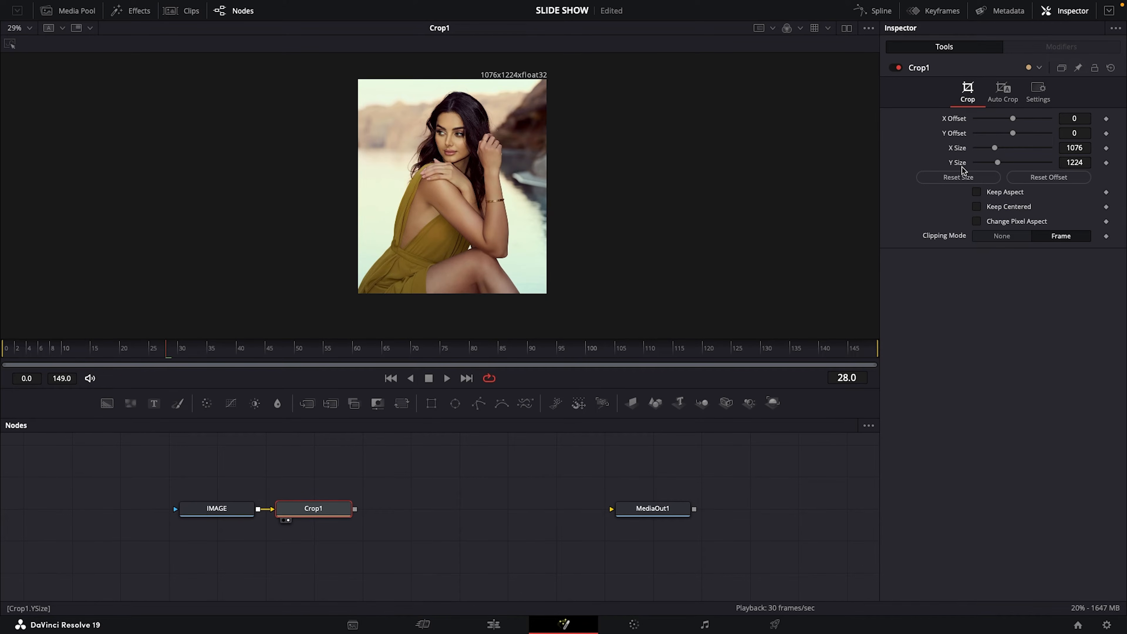
Set the Crop node's X Size to 1920 and Y Size to 1080
click(1076, 151)
double_click(1088, 147)
text(1)
double_click(1087, 163)
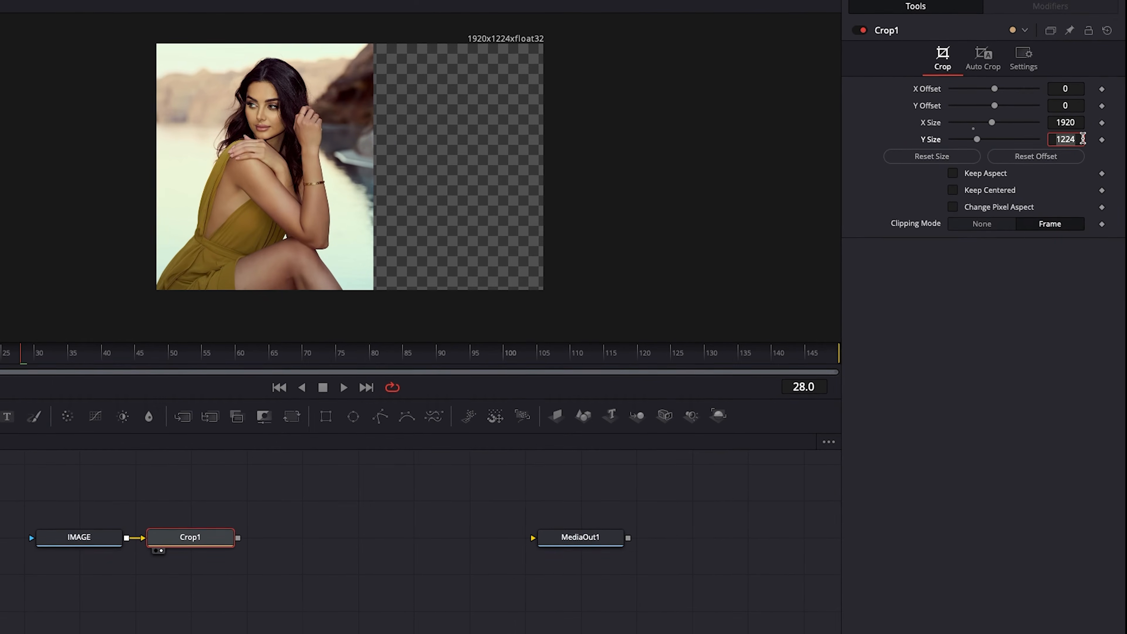
text(1080)
key(Tab)
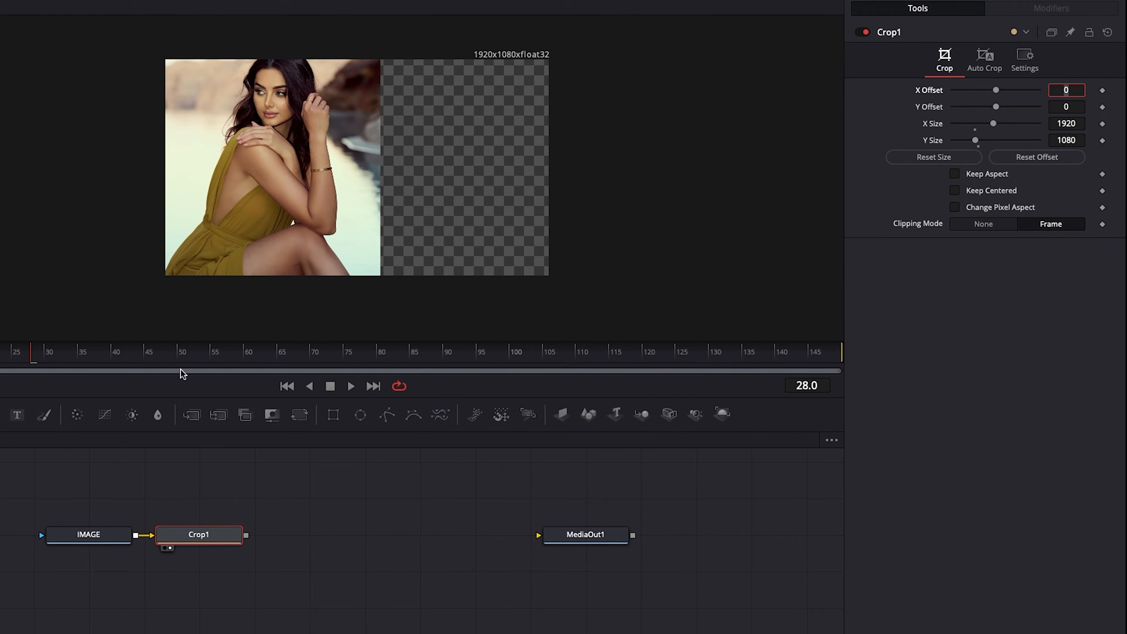
Stack the IMAGE node beneath Crop1 and add a Transform node beside Crop1, fed by its output
drag(215, 542, 93, 574)
drag(92, 500, 95, 536)
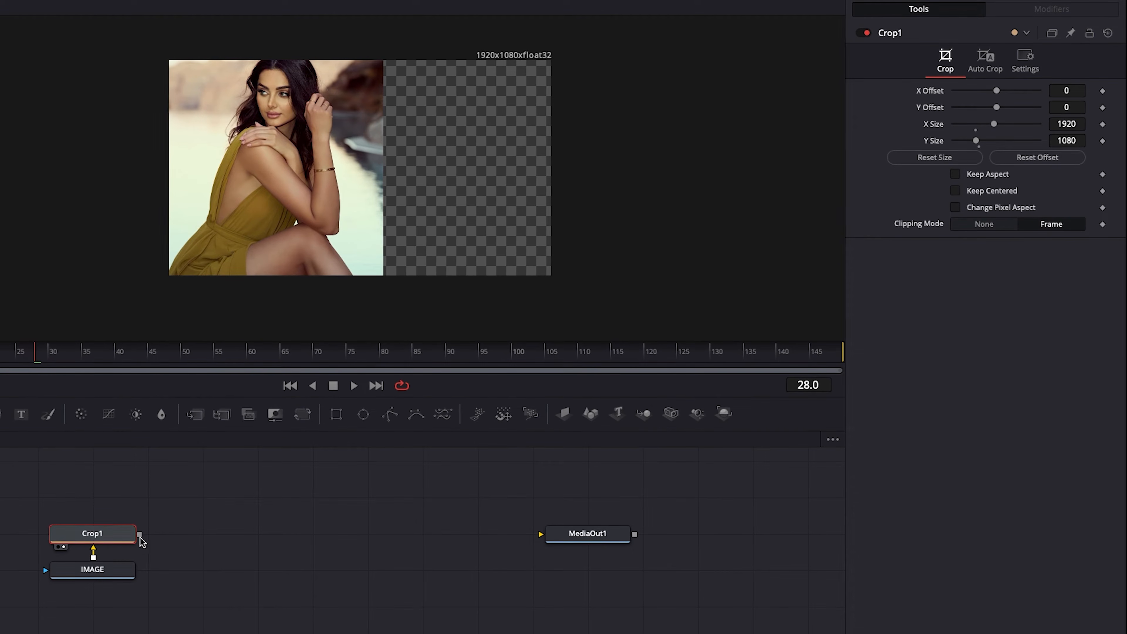
click(304, 417)
drag(94, 498, 207, 534)
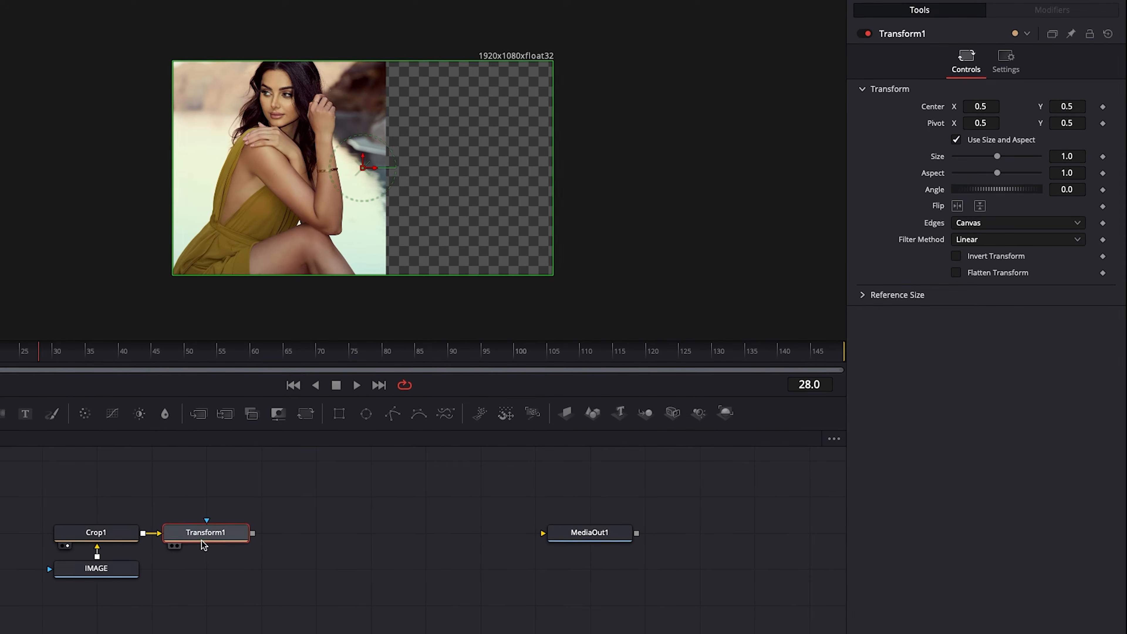
Rename the Transform1 node to CONTROL and show it in the viewer
key(F2)
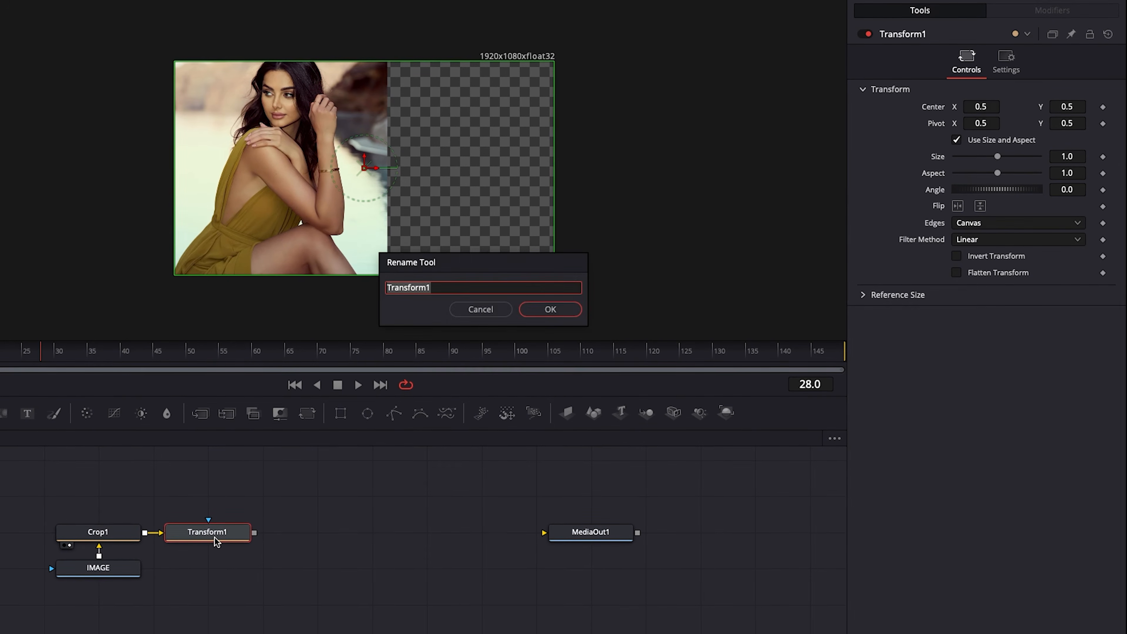
text(CON)
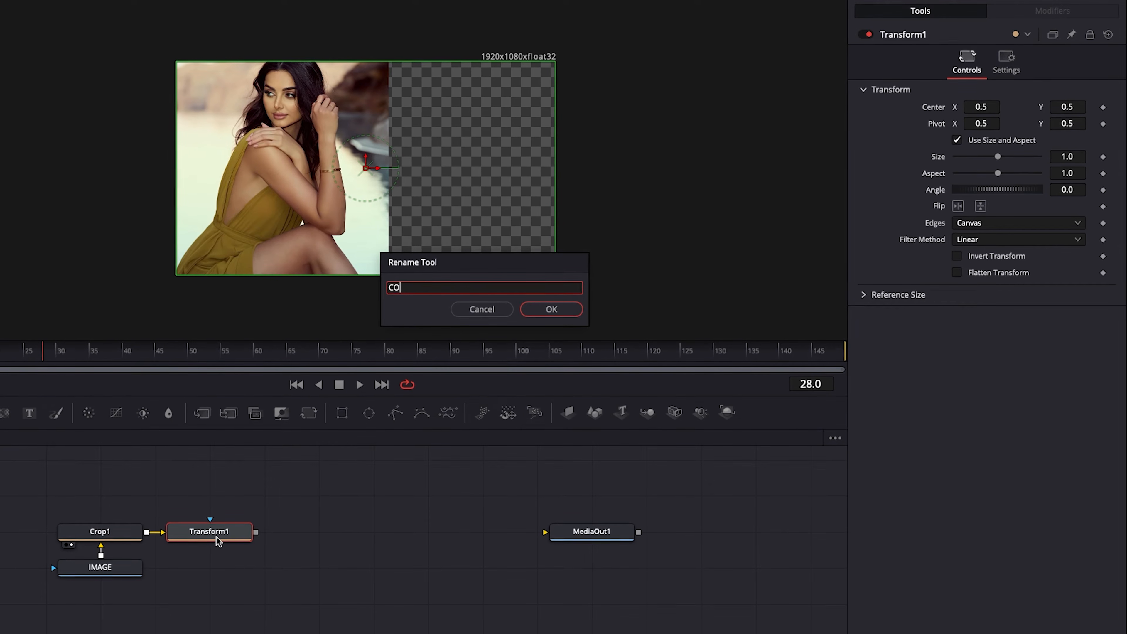
text(TROL)
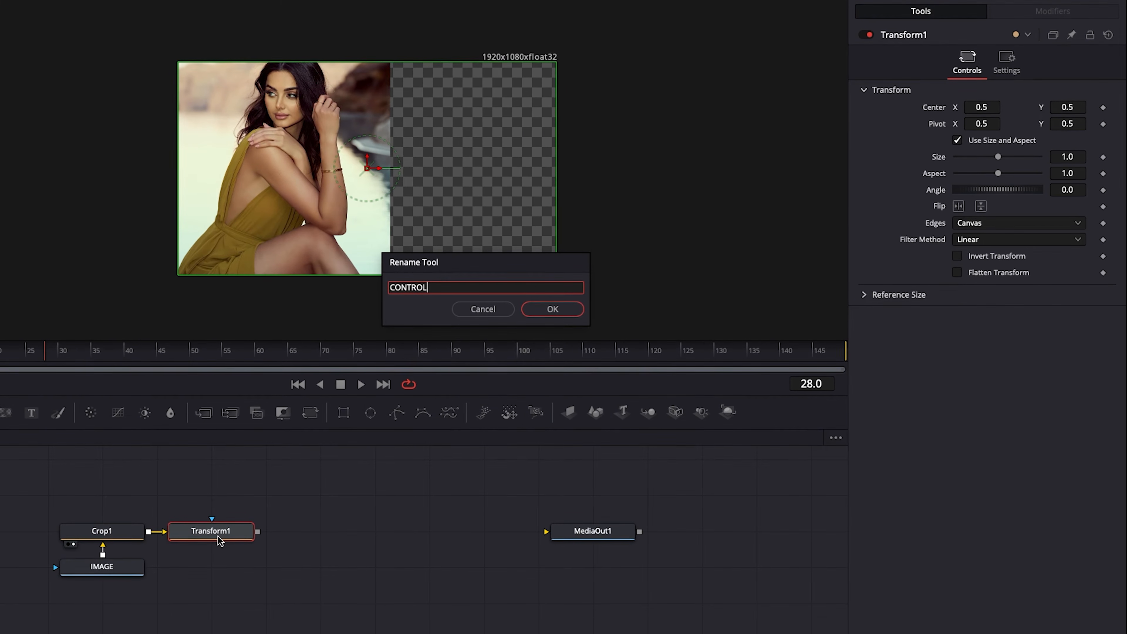
click(553, 309)
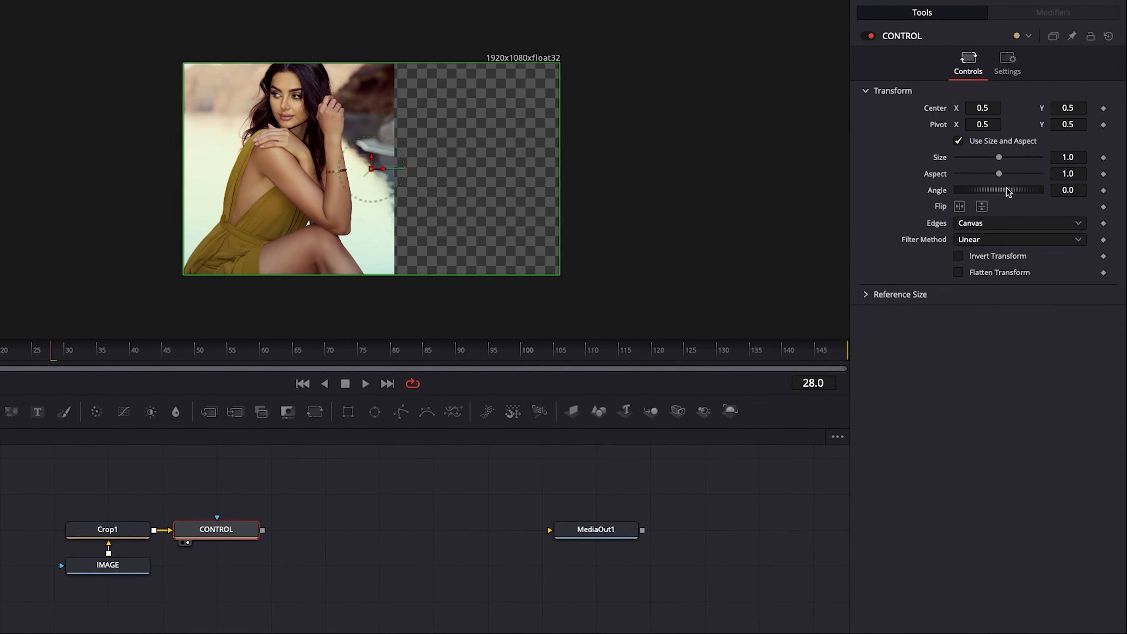
Scale the CONTROL transform to 1.95 and reposition its center at about X 0.905, Y 0.07 so the photo fills the frame
drag(1006, 164, 1013, 161)
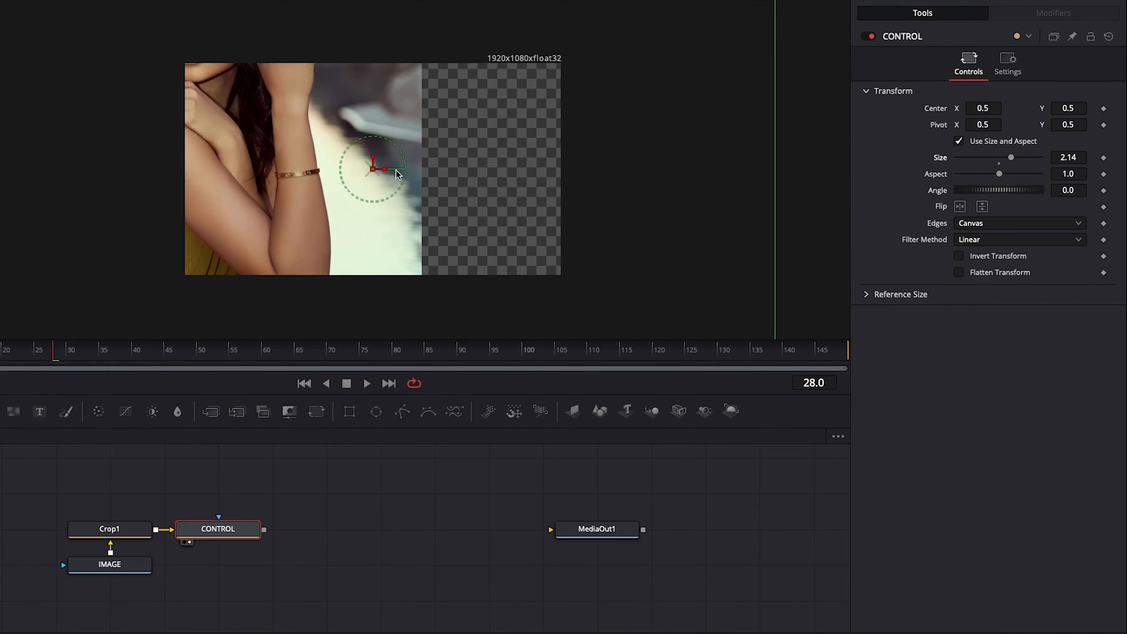
drag(373, 167, 549, 250)
drag(550, 260, 552, 262)
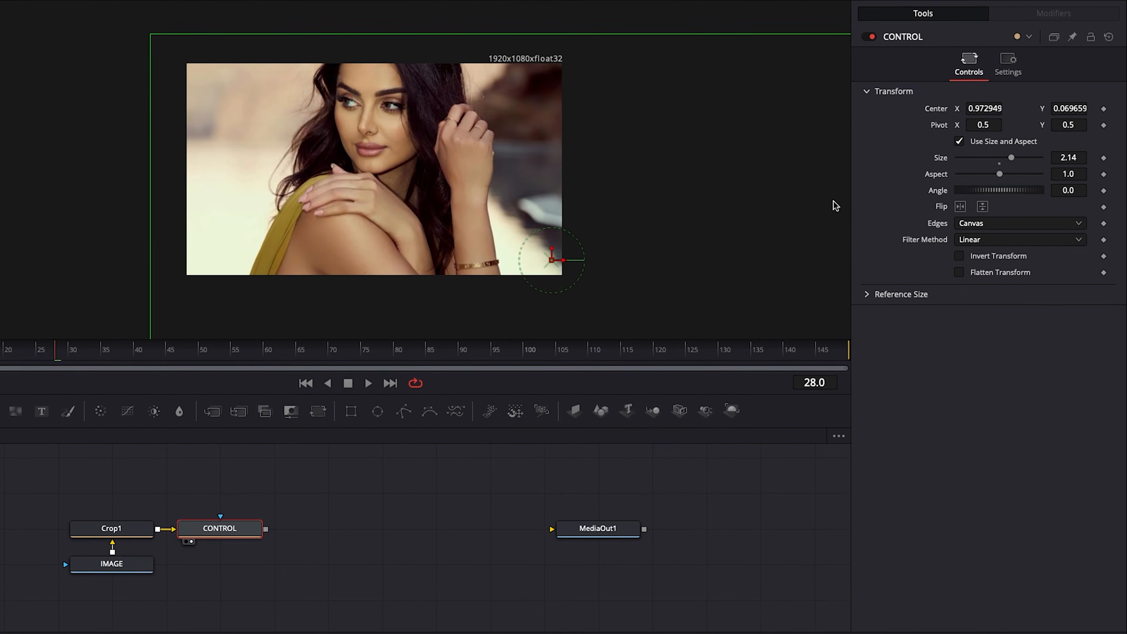
drag(1011, 157, 1010, 161)
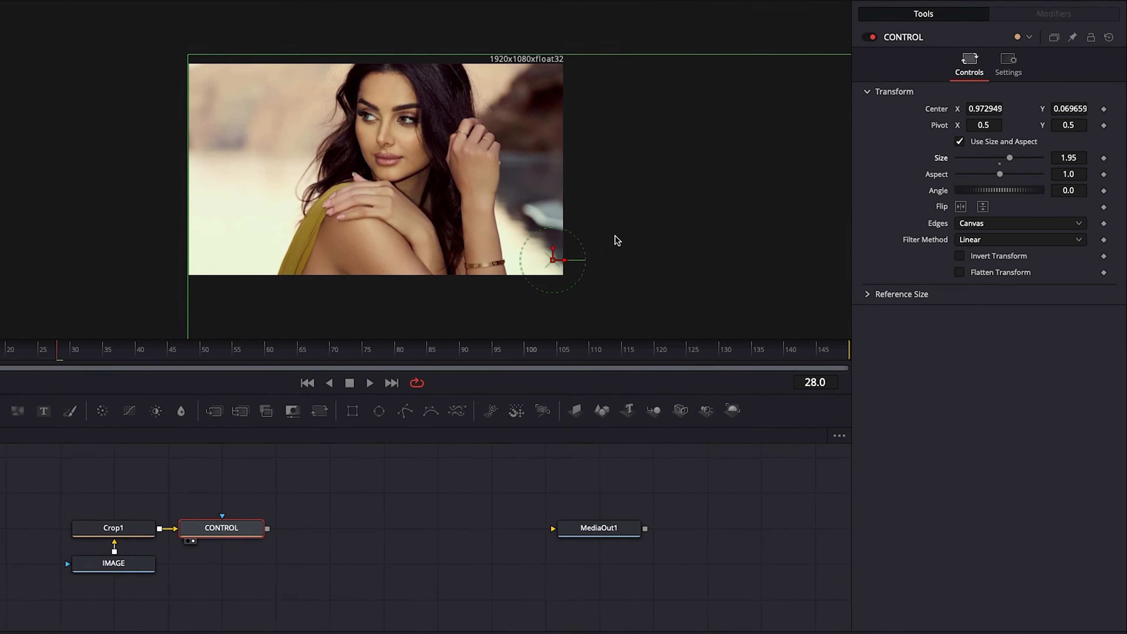
drag(552, 260, 530, 258)
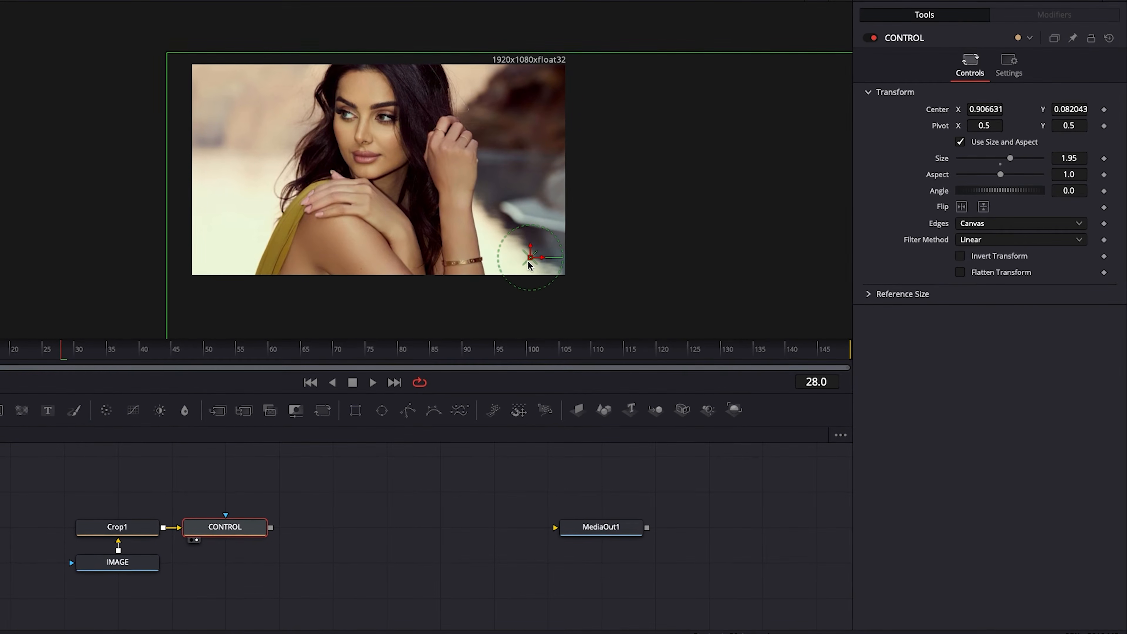
drag(531, 258, 532, 260)
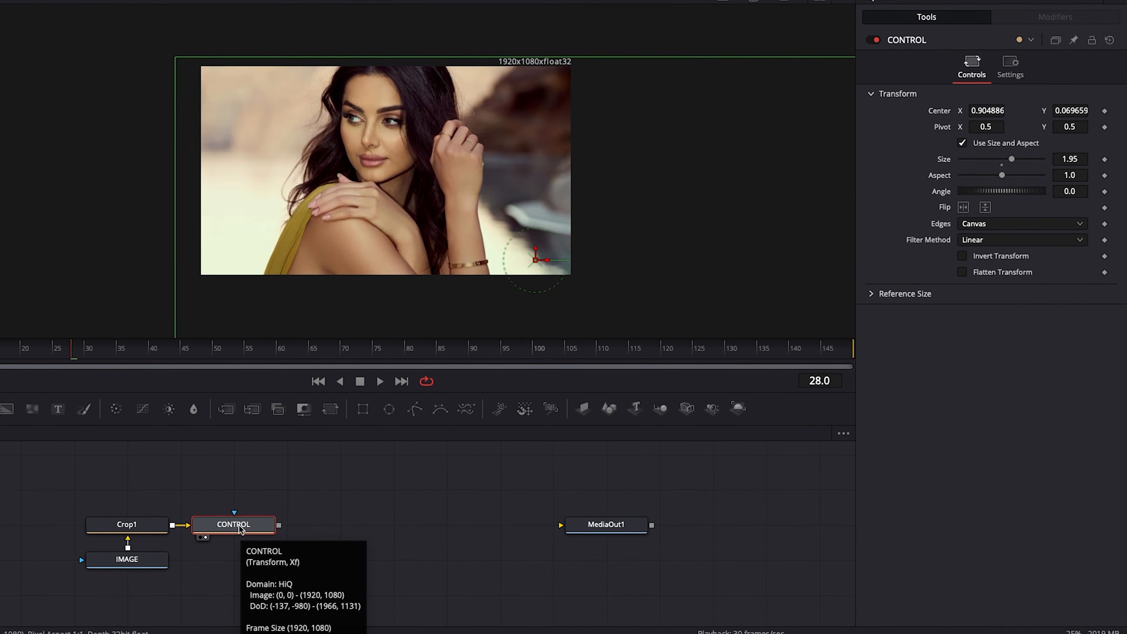
Add a second Transform node after CONTROL, rename it ANIMATE, and show it in the viewer
click(332, 410)
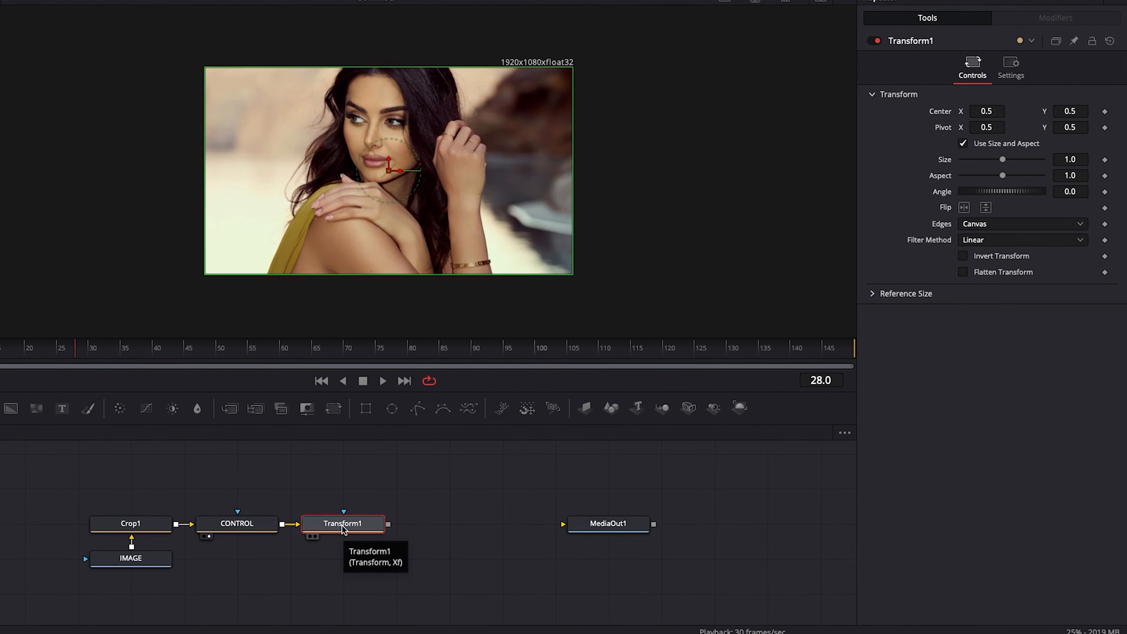
key(F2)
text(ANIMATE)
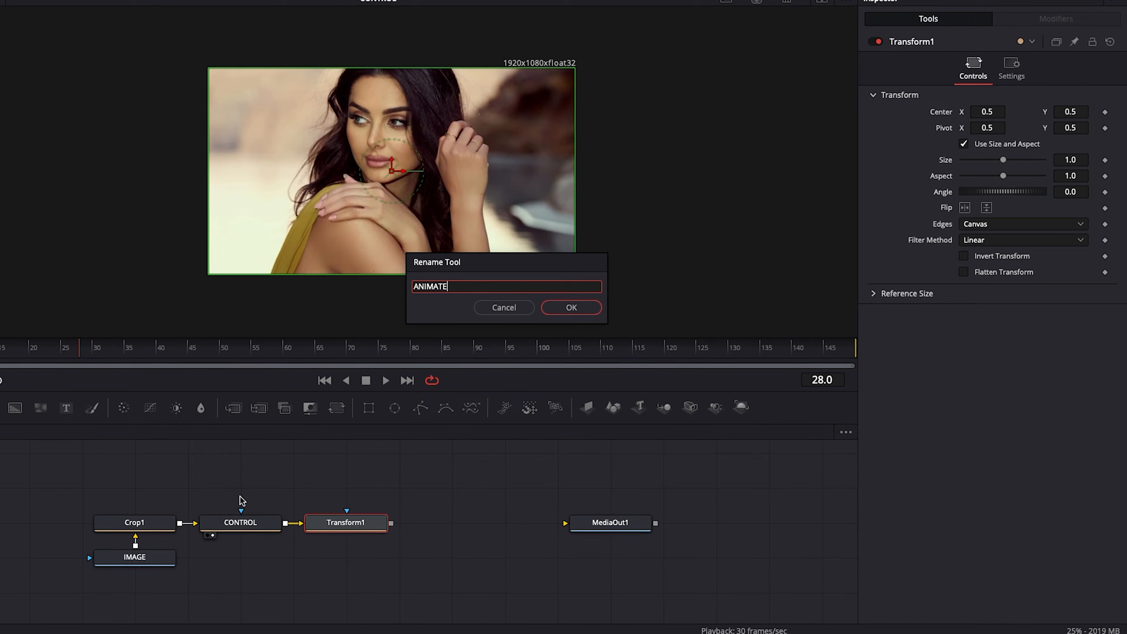
click(571, 307)
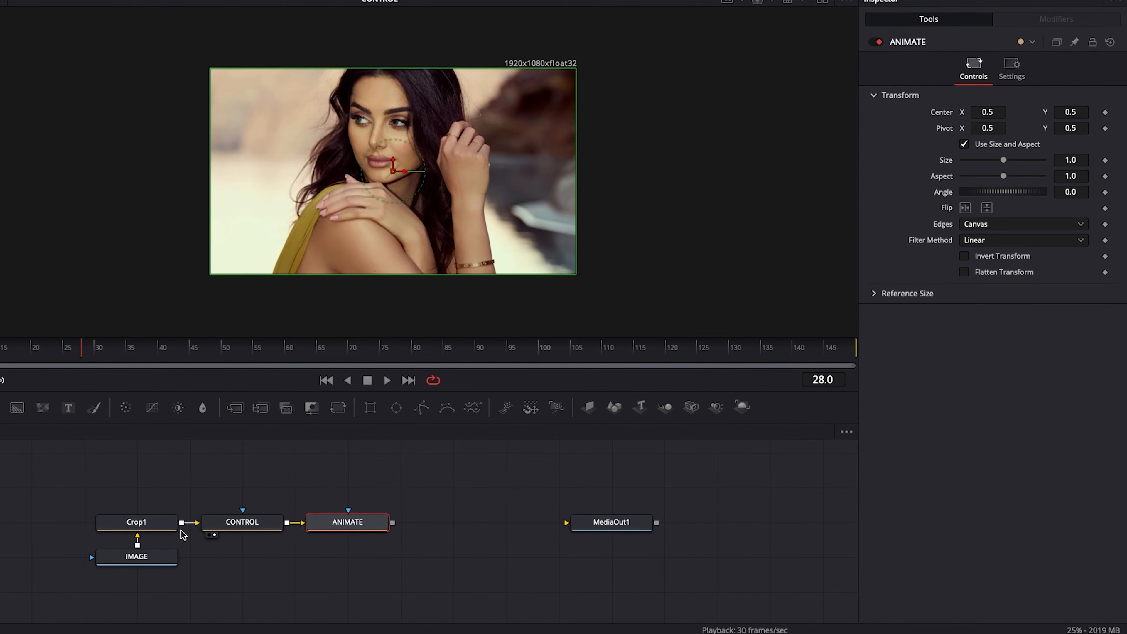
key(1)
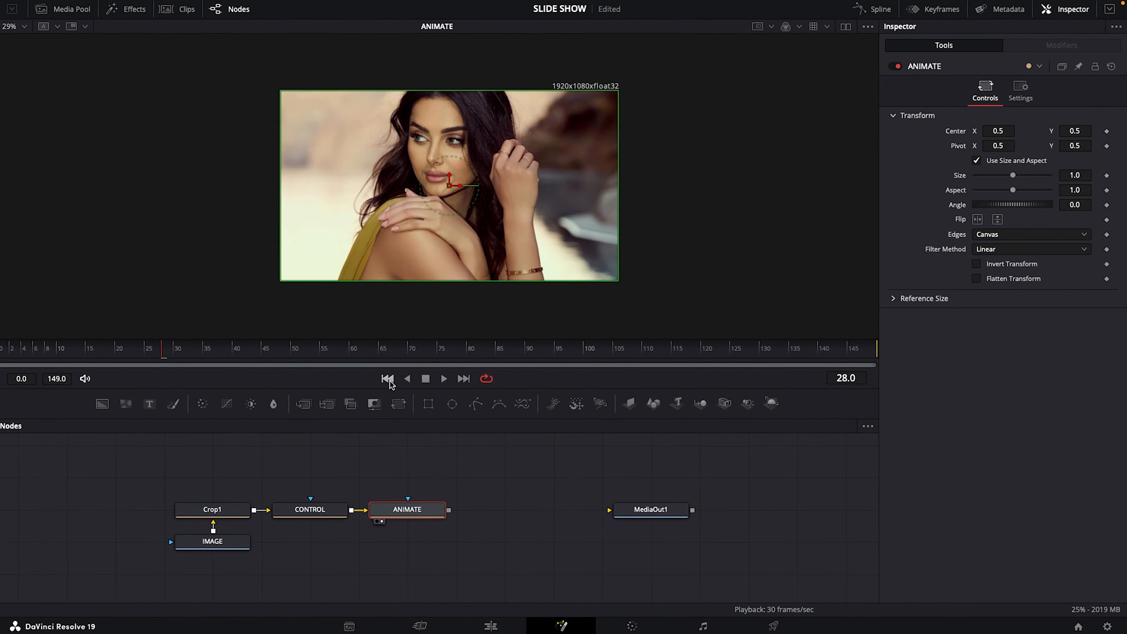
Keyframe the ANIMATE node's Angle at 0.0 on frame 149 and 6.8 on frame 0, and scrub to frame 77 to preview the rotation
click(466, 379)
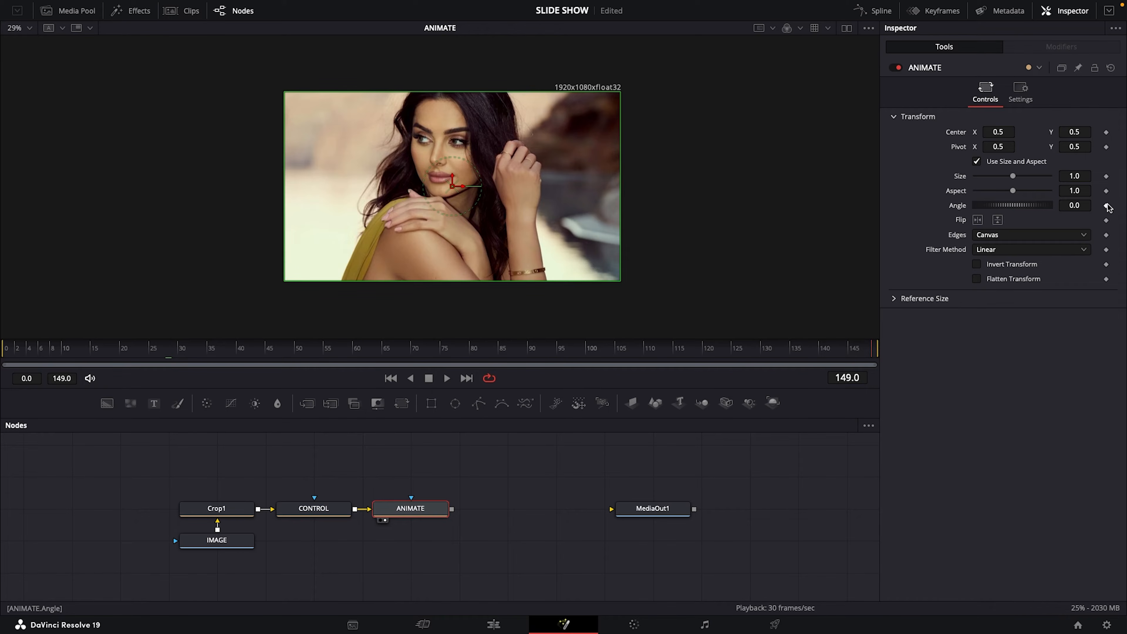
right_click(956, 207)
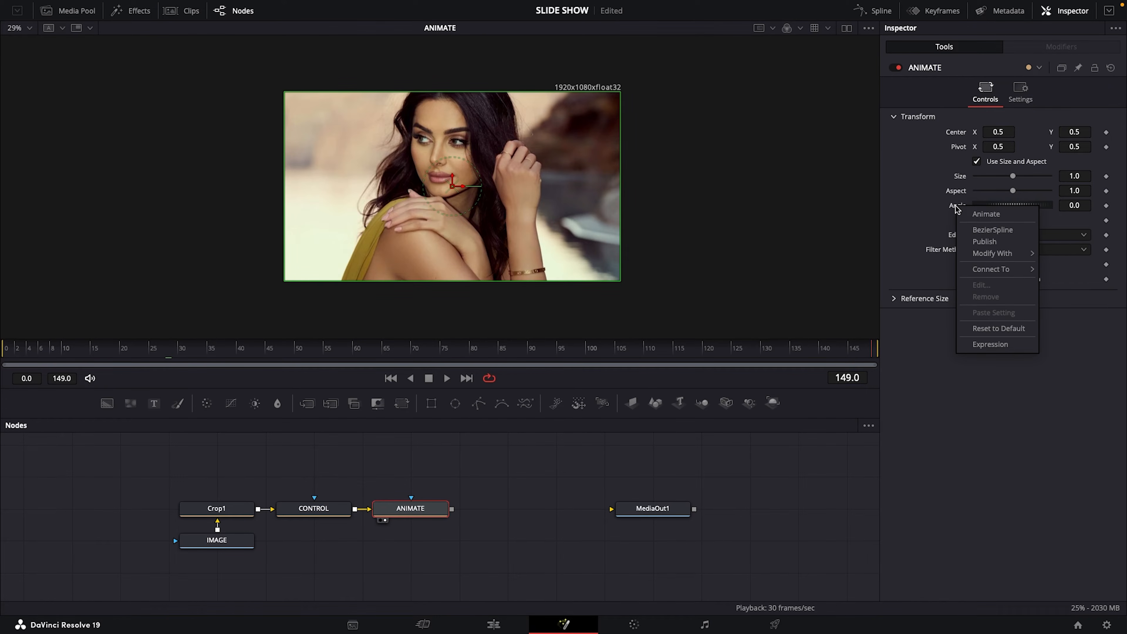
click(986, 214)
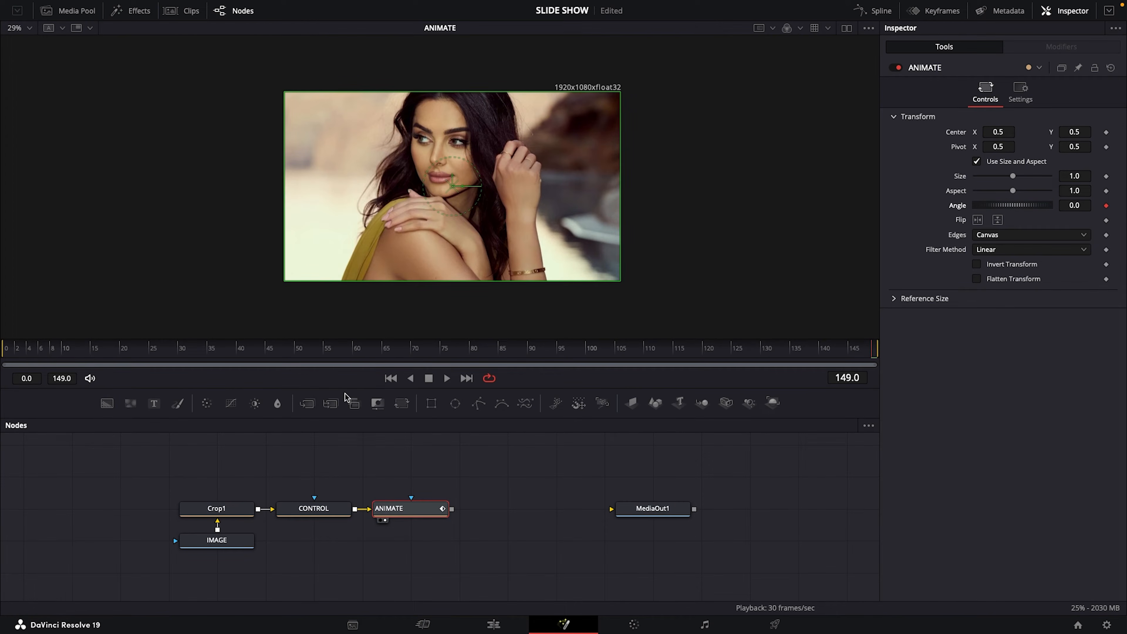
click(390, 377)
click(1082, 206)
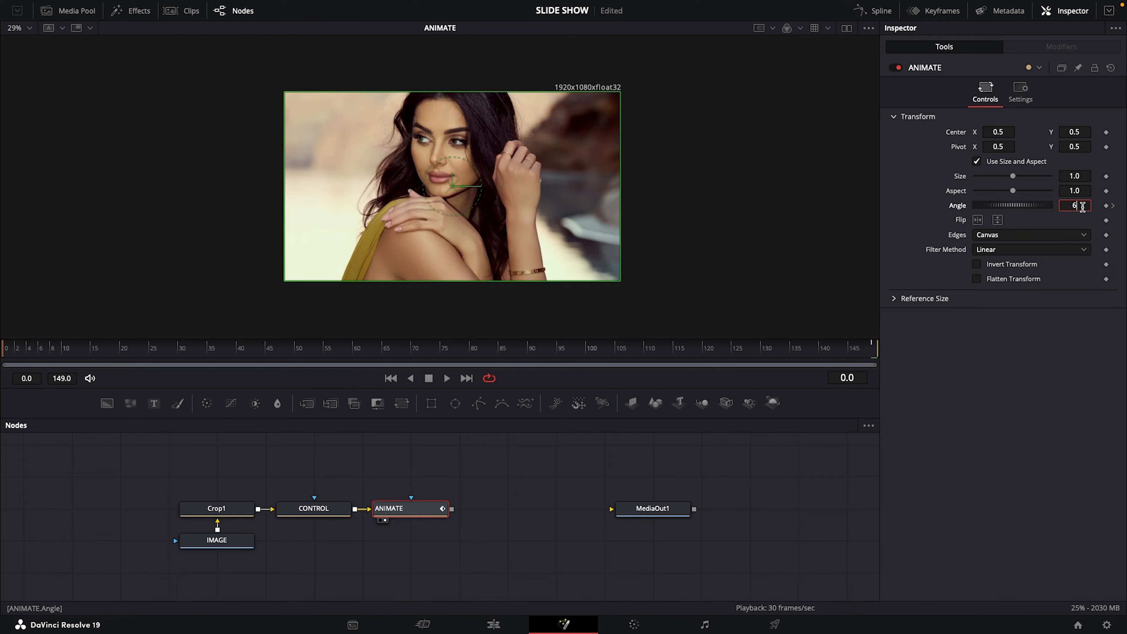
text(6.8)
key(Tab)
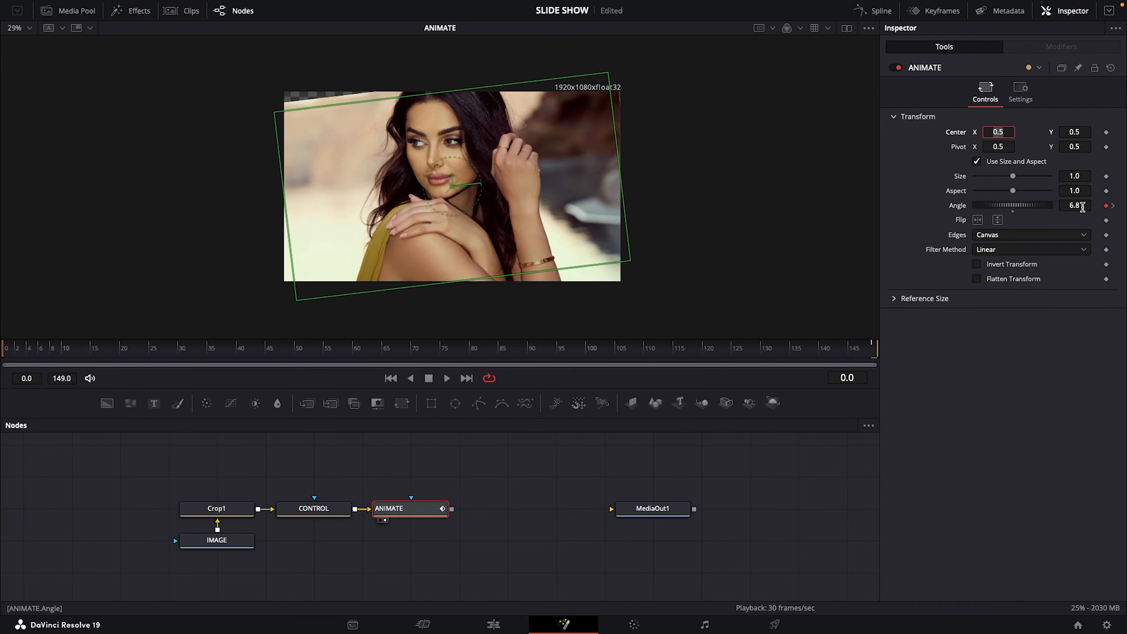
click(39, 353)
drag(69, 352, 455, 403)
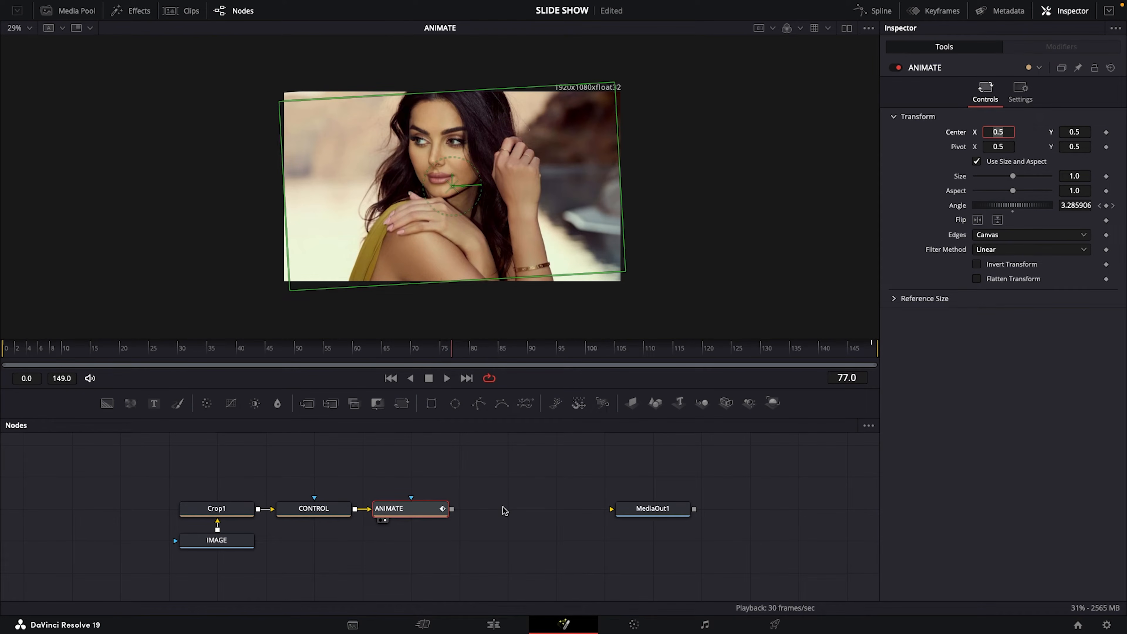
key(Escape)
Add a Directional Blur node after ANIMATE, show it in the viewer, and set its Length to 0.022
key(shift+space)
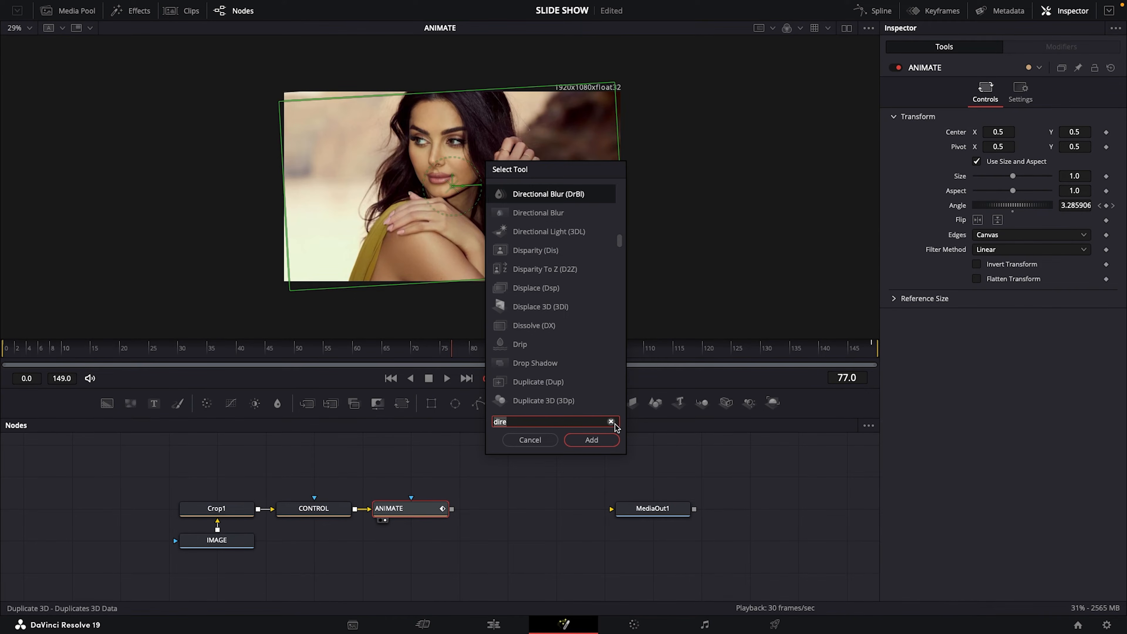
text(dire)
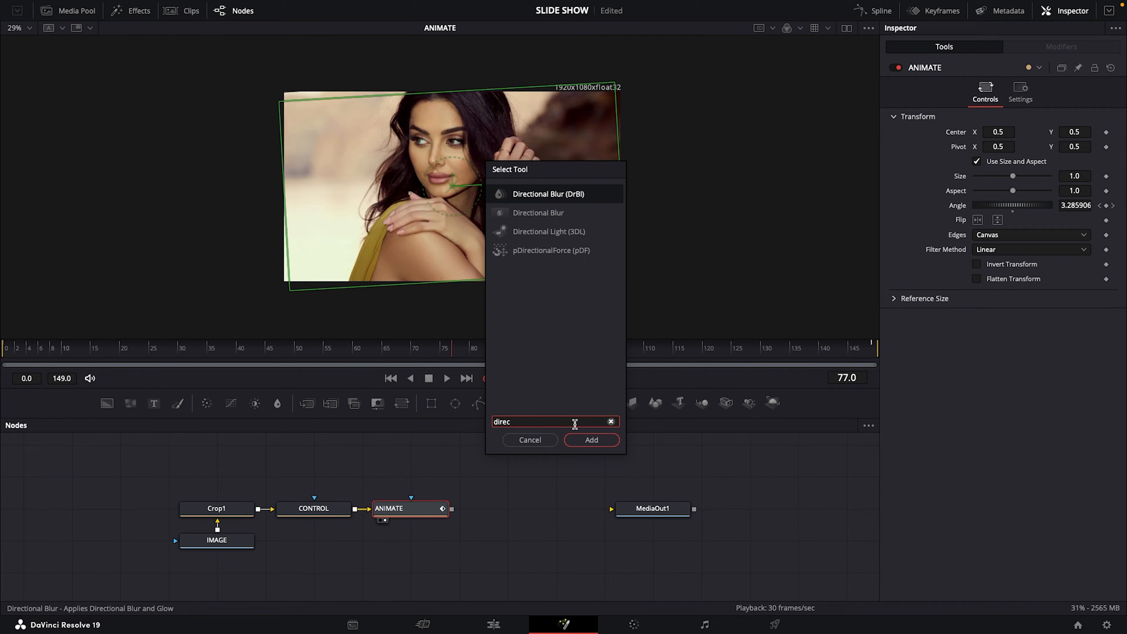
text(c)
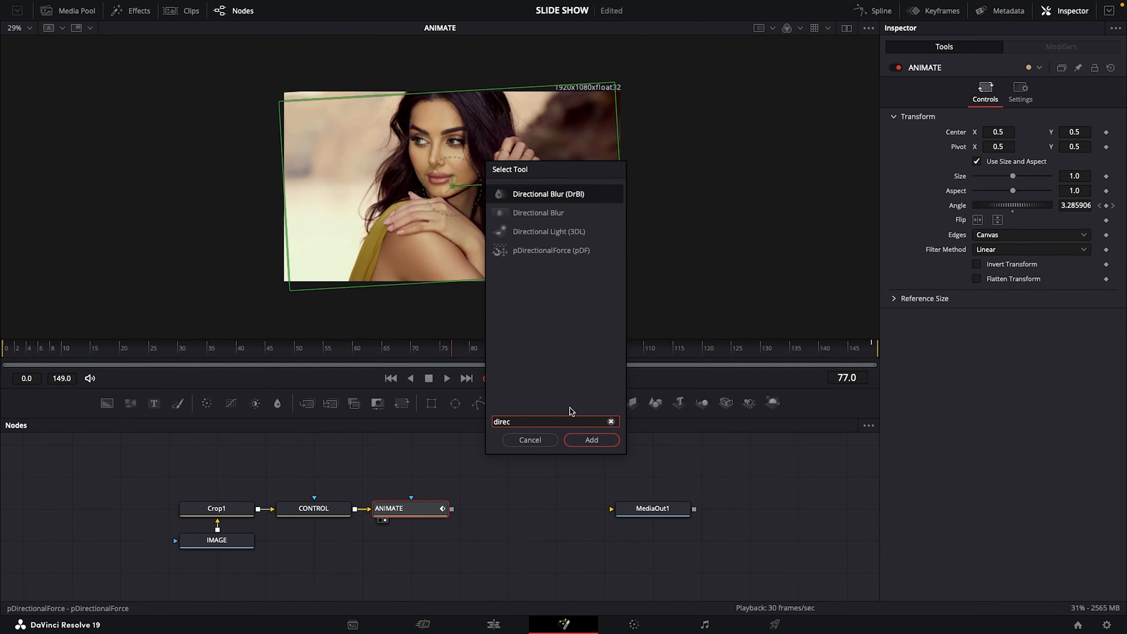
click(580, 445)
drag(507, 512, 423, 229)
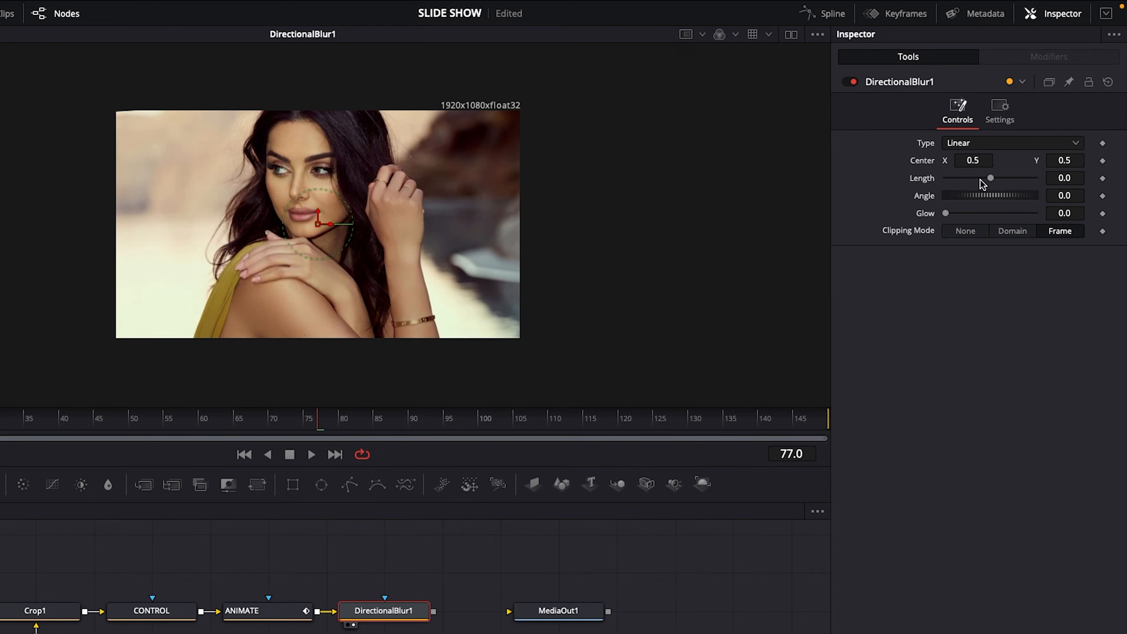
click(1083, 178)
key(Tab)
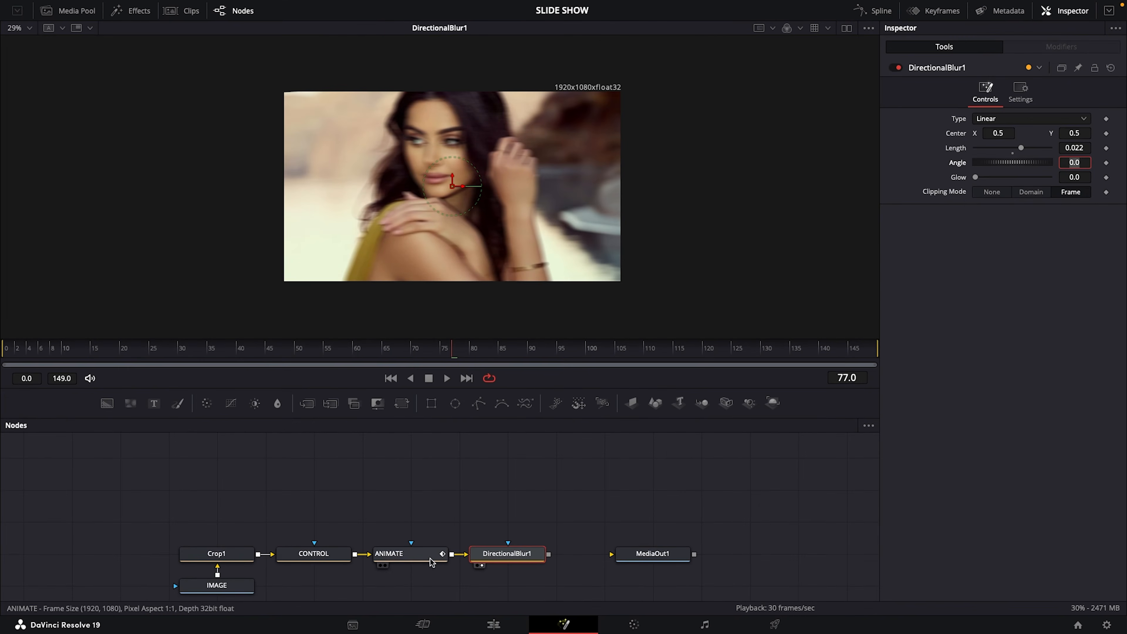
Add a Color Corrector node above ANIMATE, feed ANIMATE's output into it, and show it in the viewer
click(409, 561)
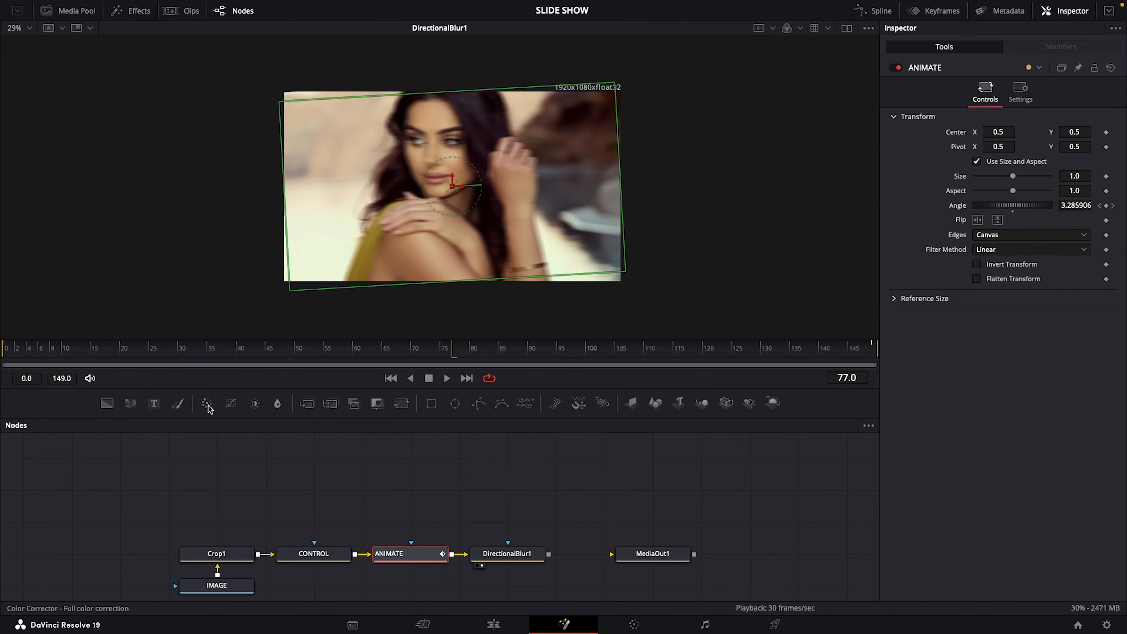
drag(207, 405, 410, 490)
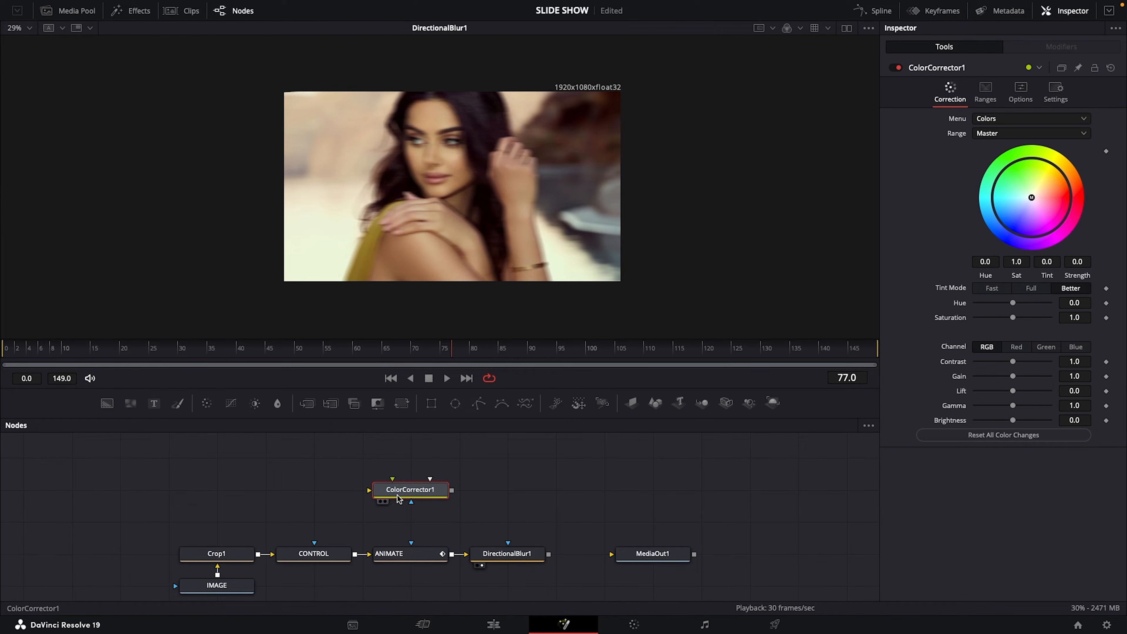
drag(369, 493, 450, 553)
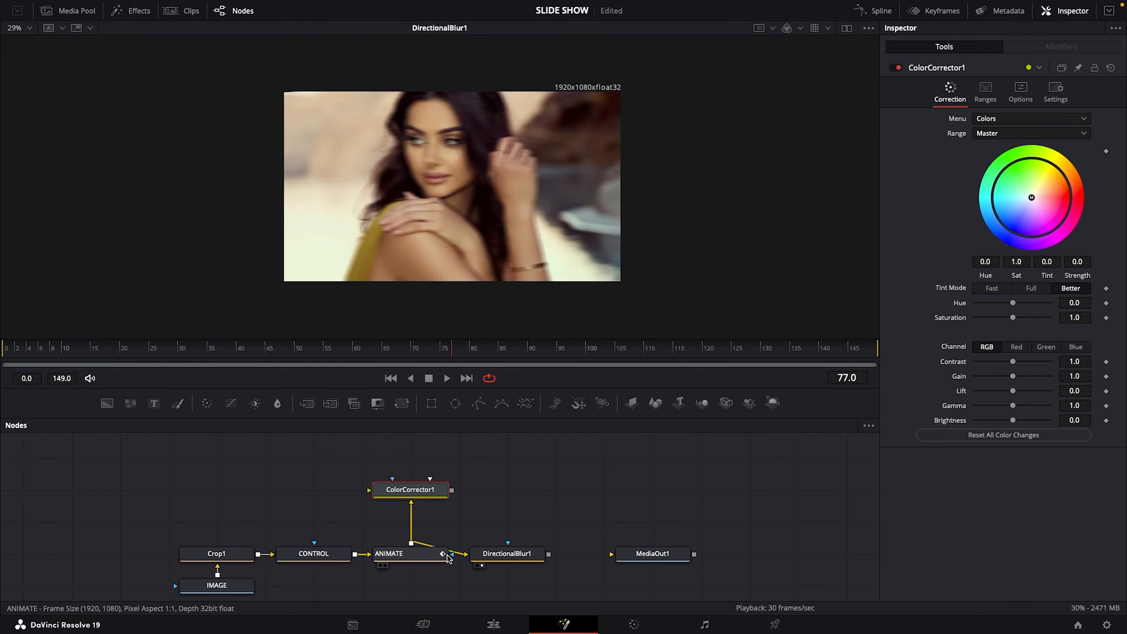
drag(410, 492, 402, 250)
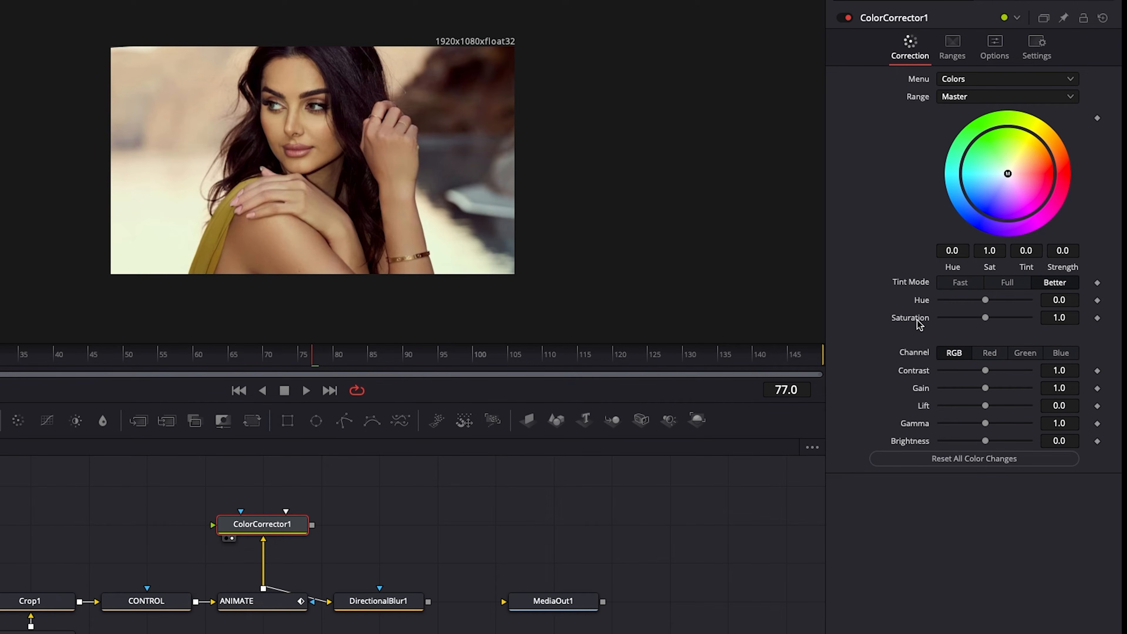
Set the Color Corrector's Saturation to 0.0, Gain to 0.86 and Lift to -0.06, and move the node closer to ANIMATE
drag(985, 317, 917, 322)
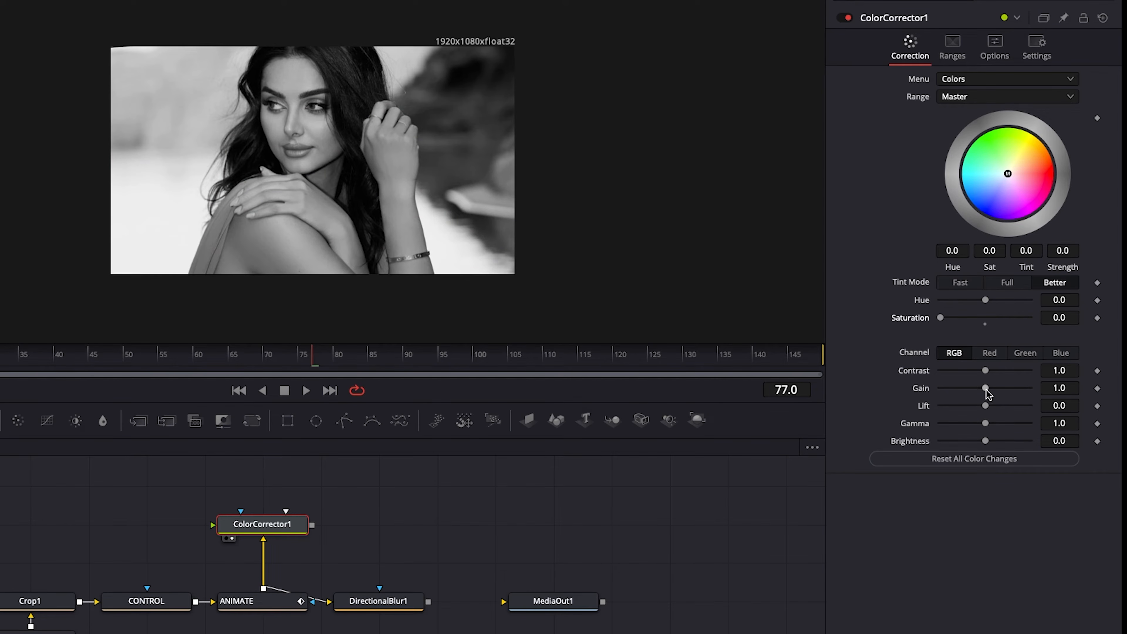
drag(985, 391, 982, 408)
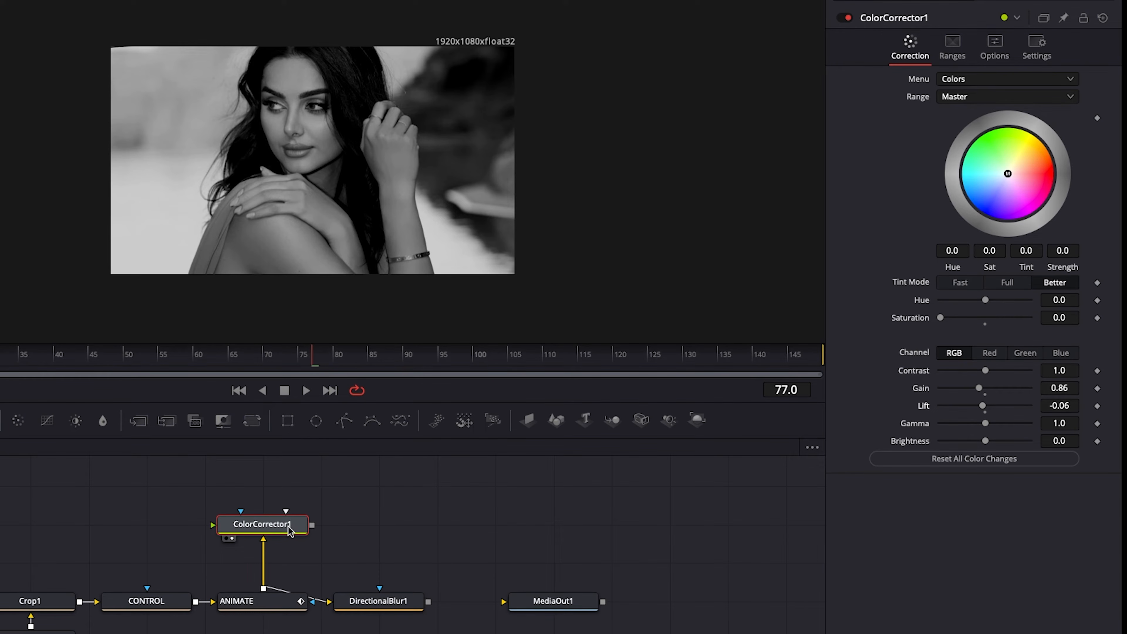
drag(264, 525, 262, 563)
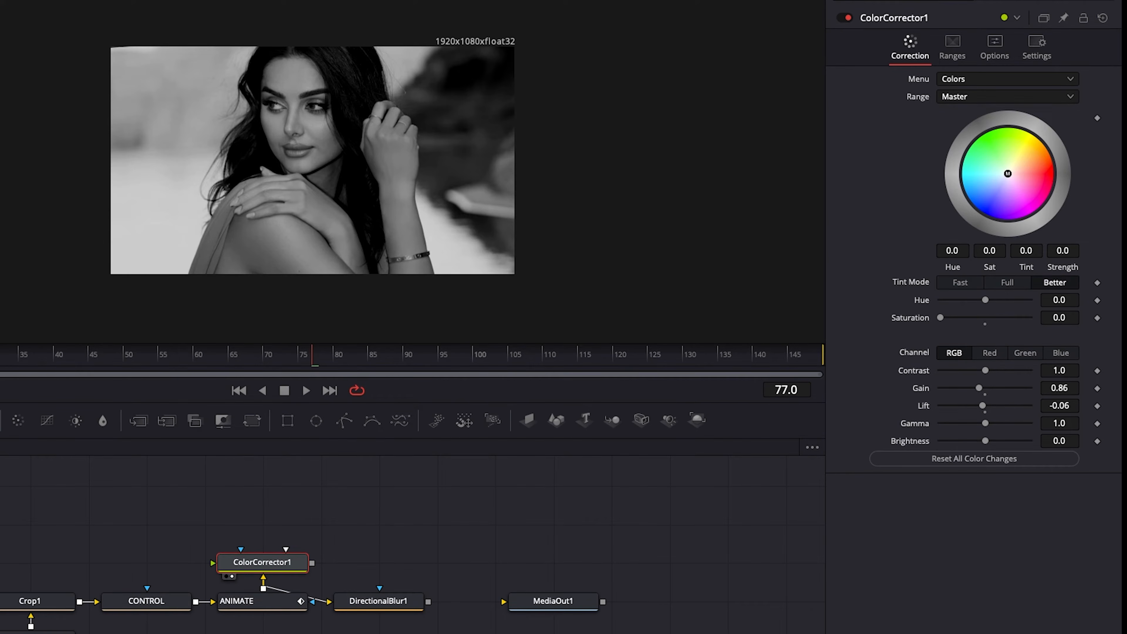
Add a Text node above the Color Corrector, show it in the viewer, and enter the model's first name in capitals as its text
drag(154, 403, 362, 477)
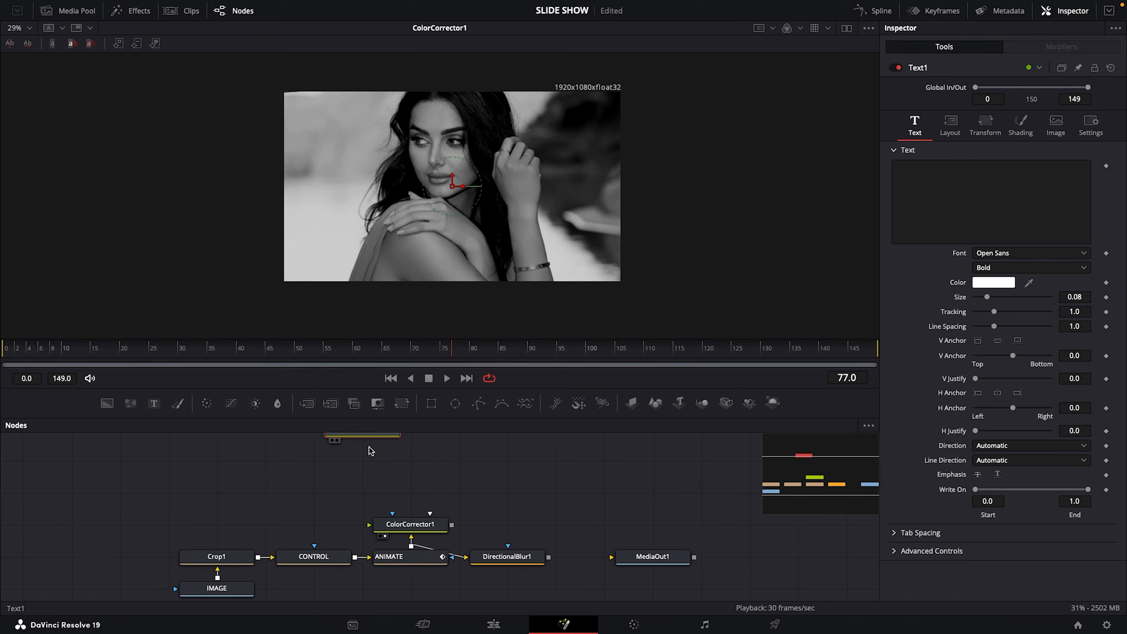
key(1)
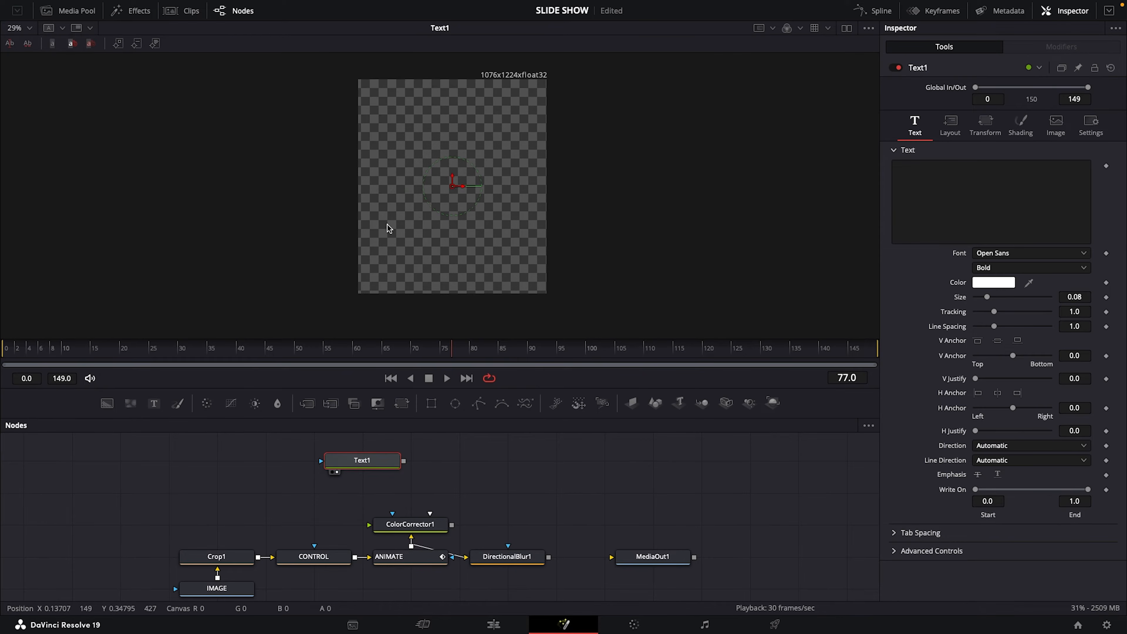
drag(348, 457, 346, 483)
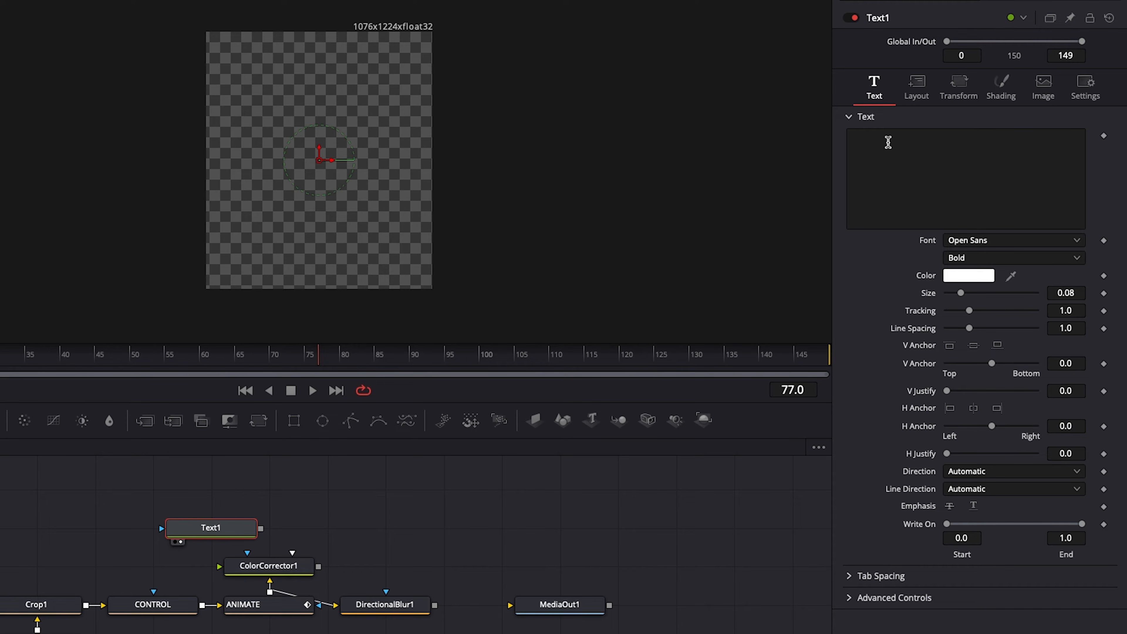
click(888, 142)
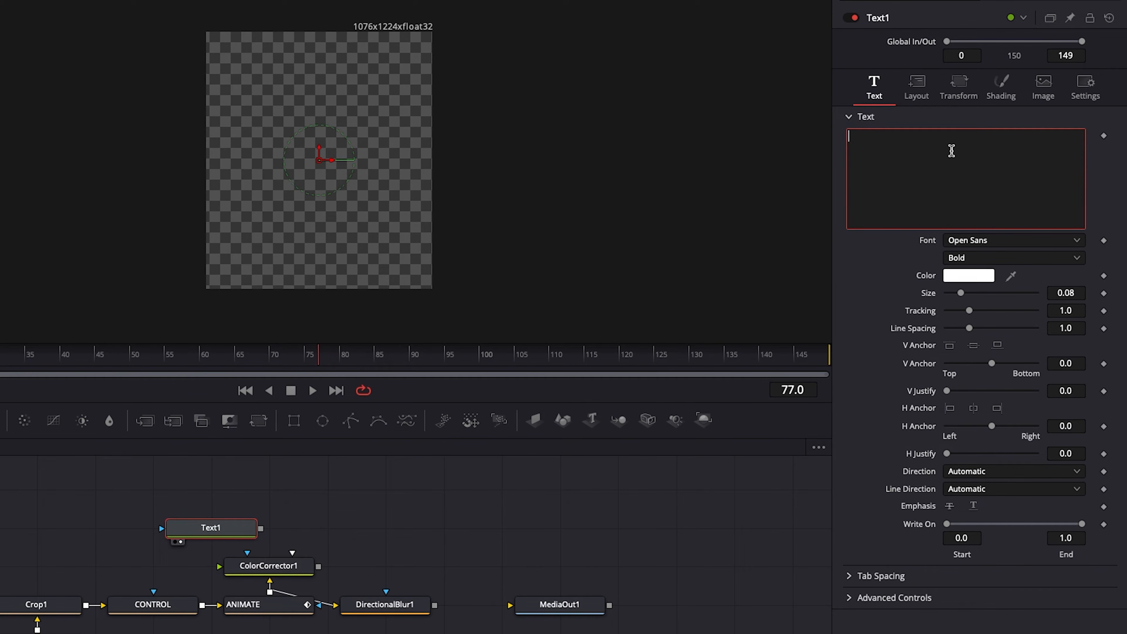
text(MAHALAGHA)
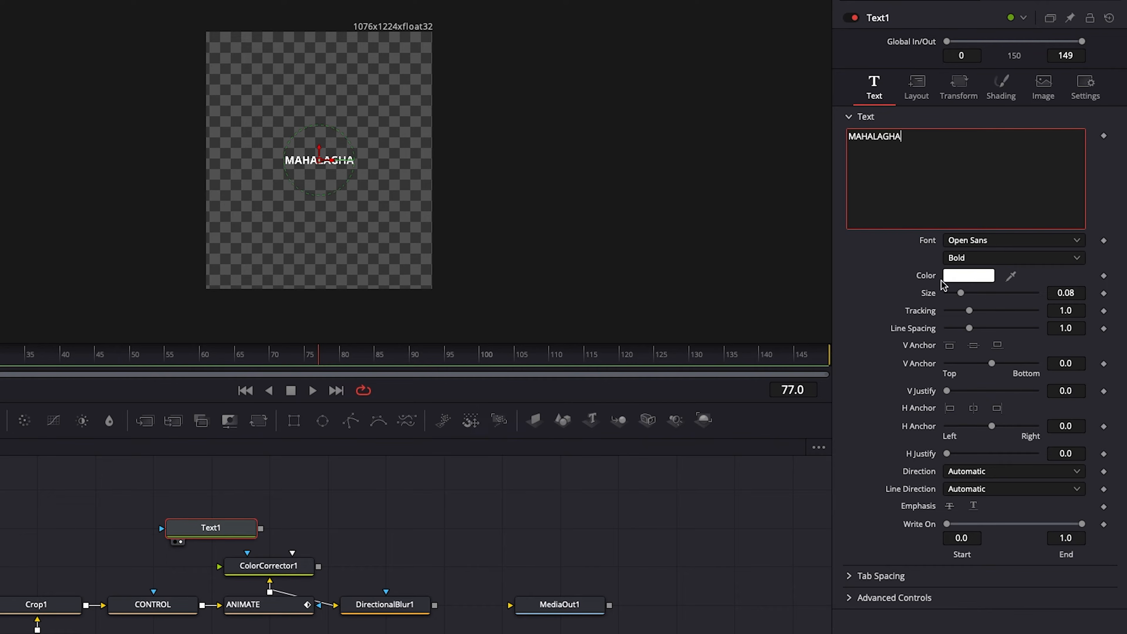
Set the text's Size to 0.185 and its color to yellow
drag(960, 294, 981, 296)
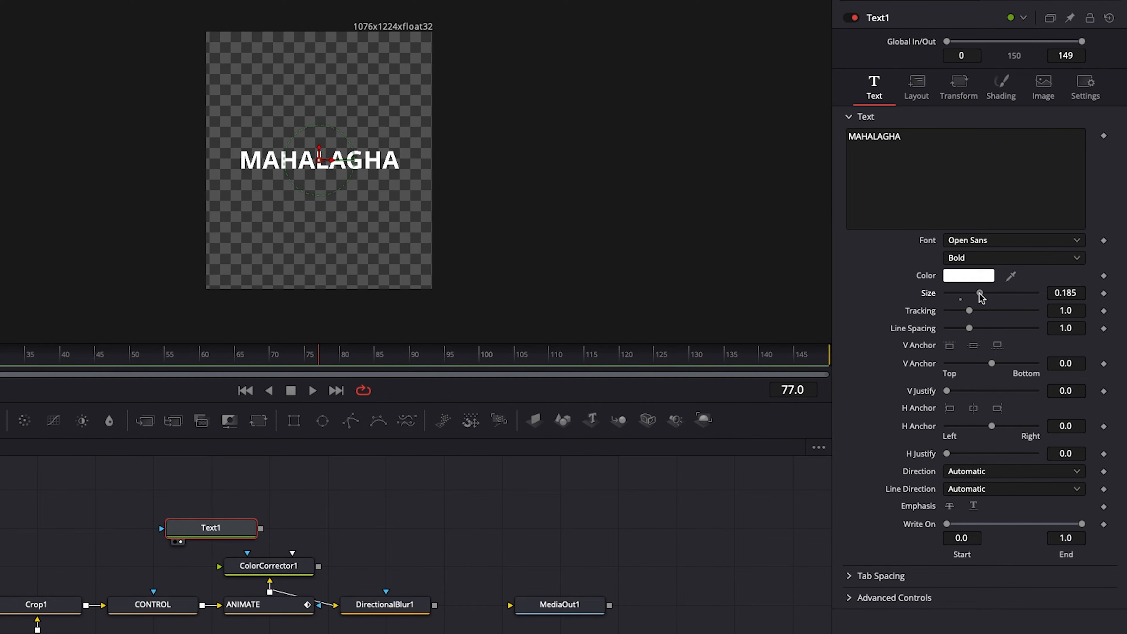
click(959, 279)
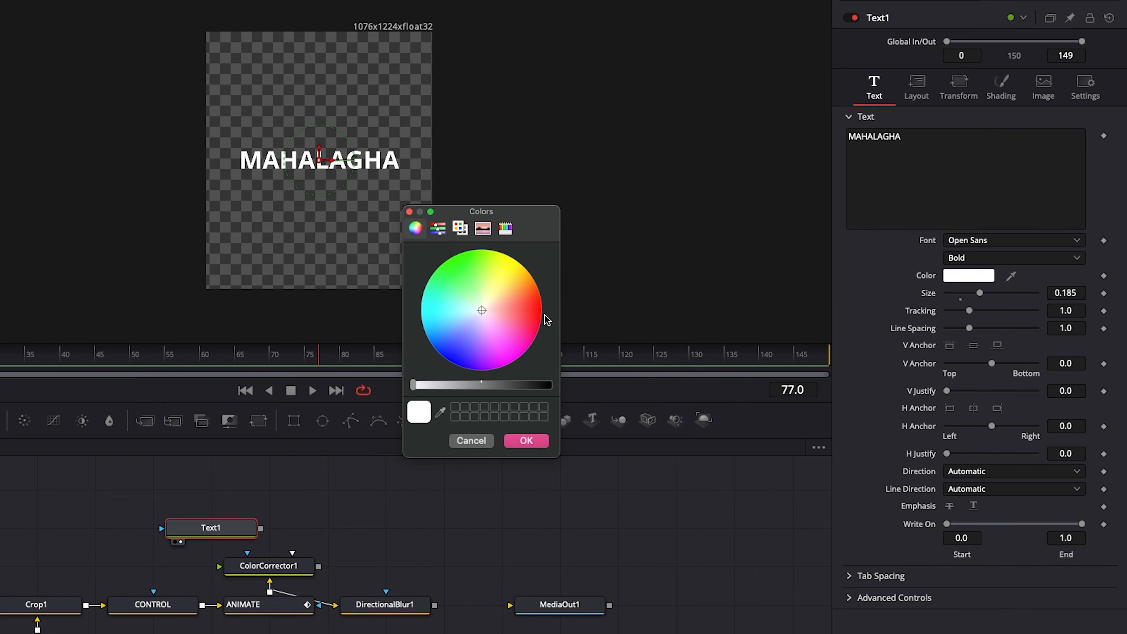
click(514, 265)
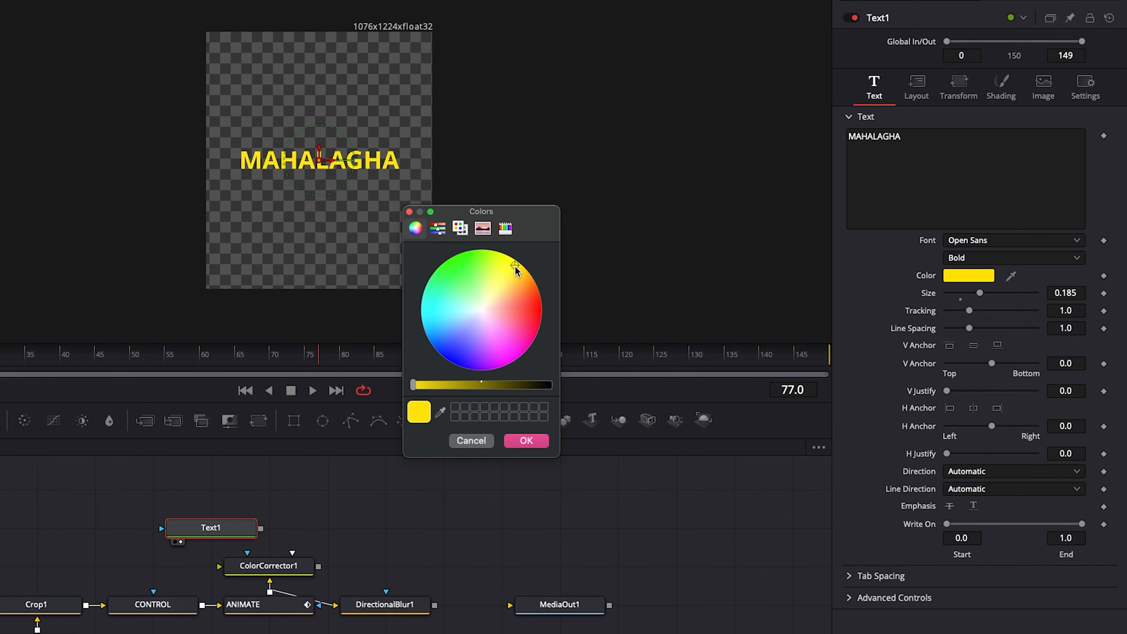
click(525, 440)
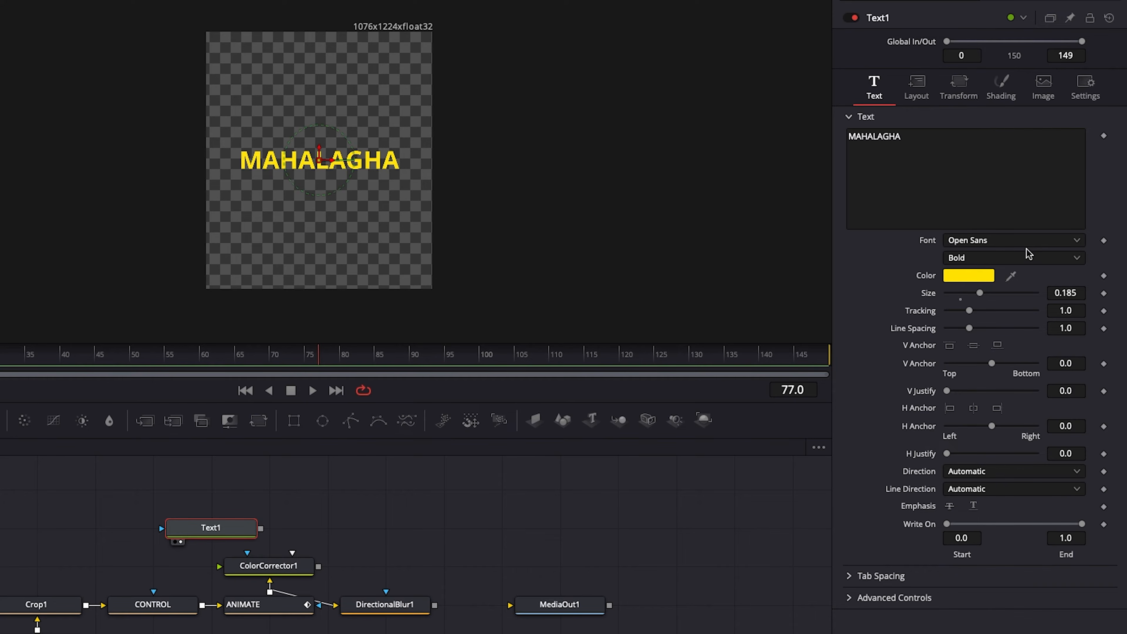
Change the text's font to Greylight Demo and increase its Size to 0.2402
click(1076, 241)
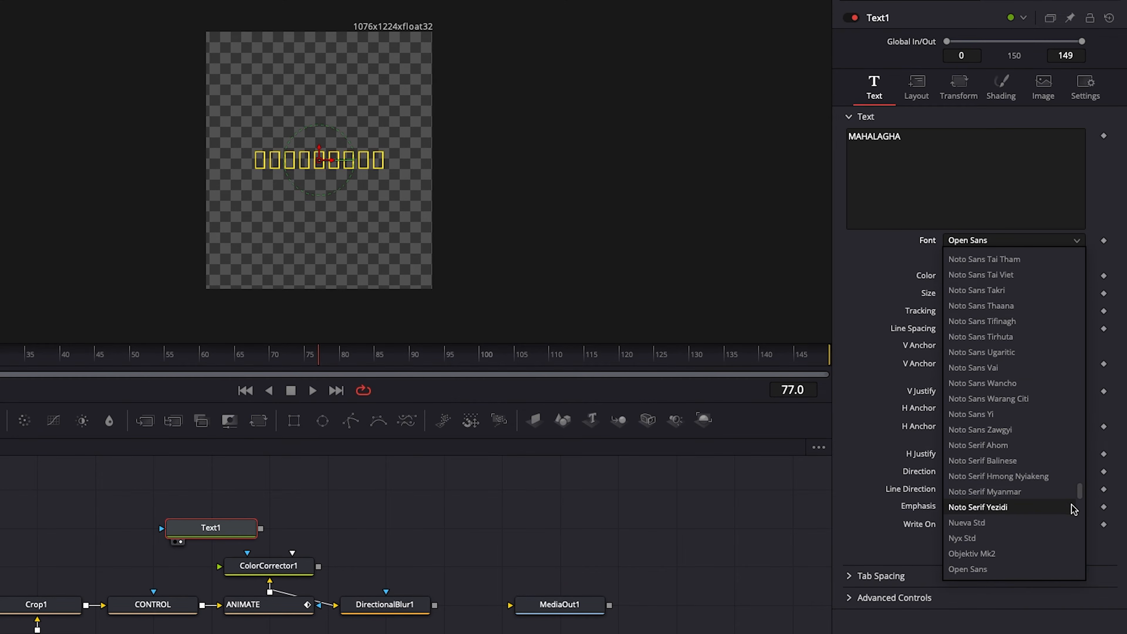
scroll(1074, 378, up, 20)
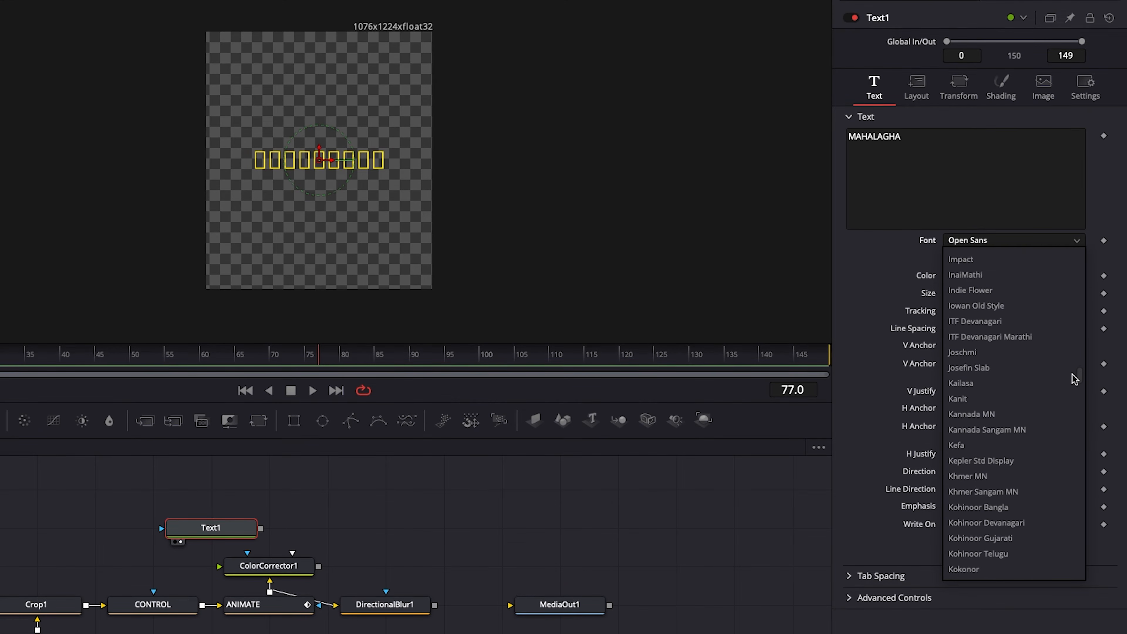
scroll(1074, 377, up, 10)
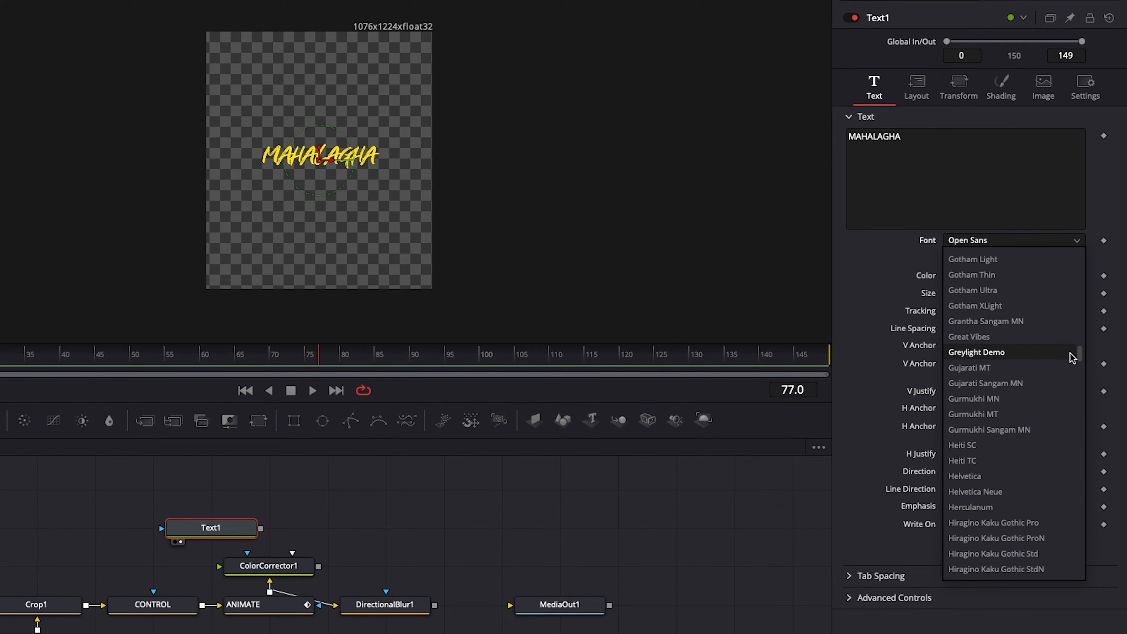
click(986, 353)
drag(980, 293, 992, 295)
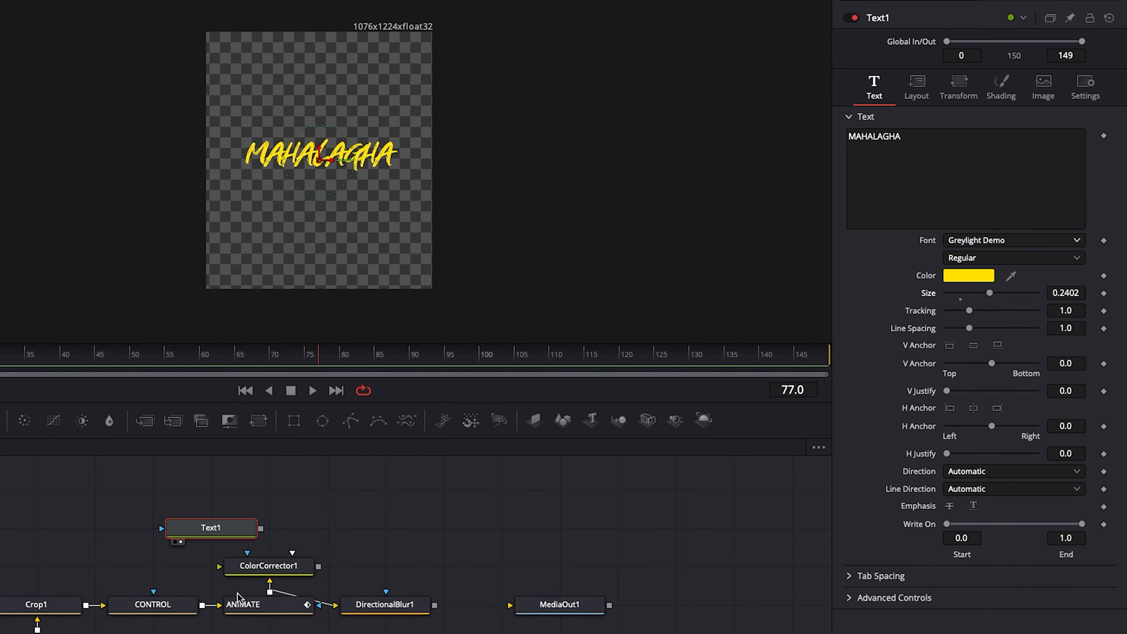
Merge the Text1 output over ColorCorrector1 and place the Text1 node directly above ColorCorrector1
drag(252, 524, 194, 516)
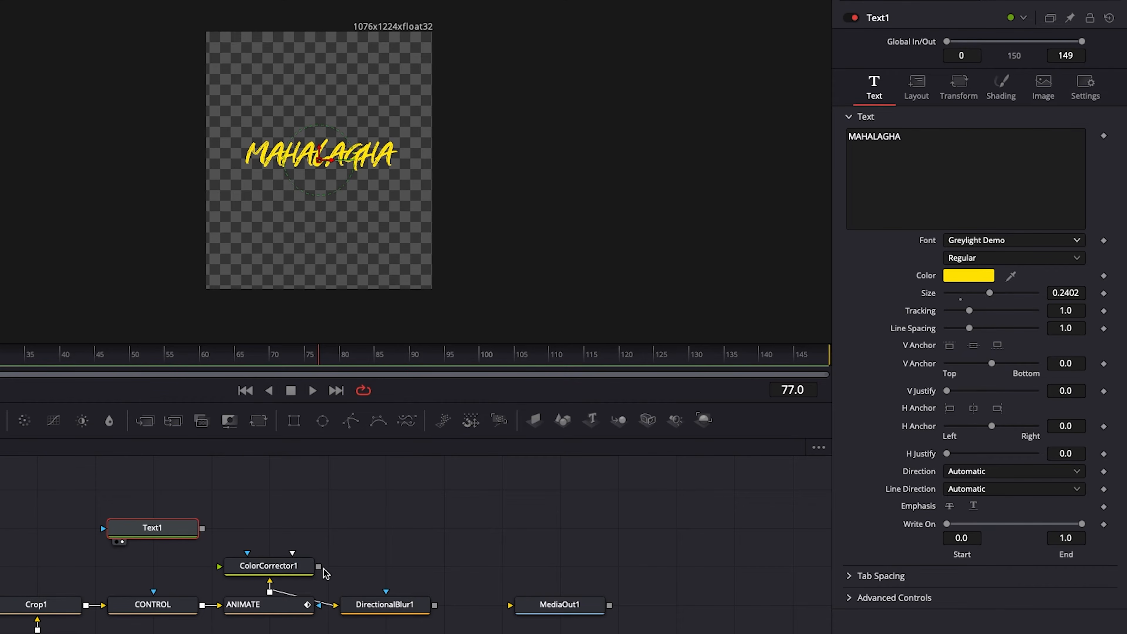
drag(202, 528, 320, 568)
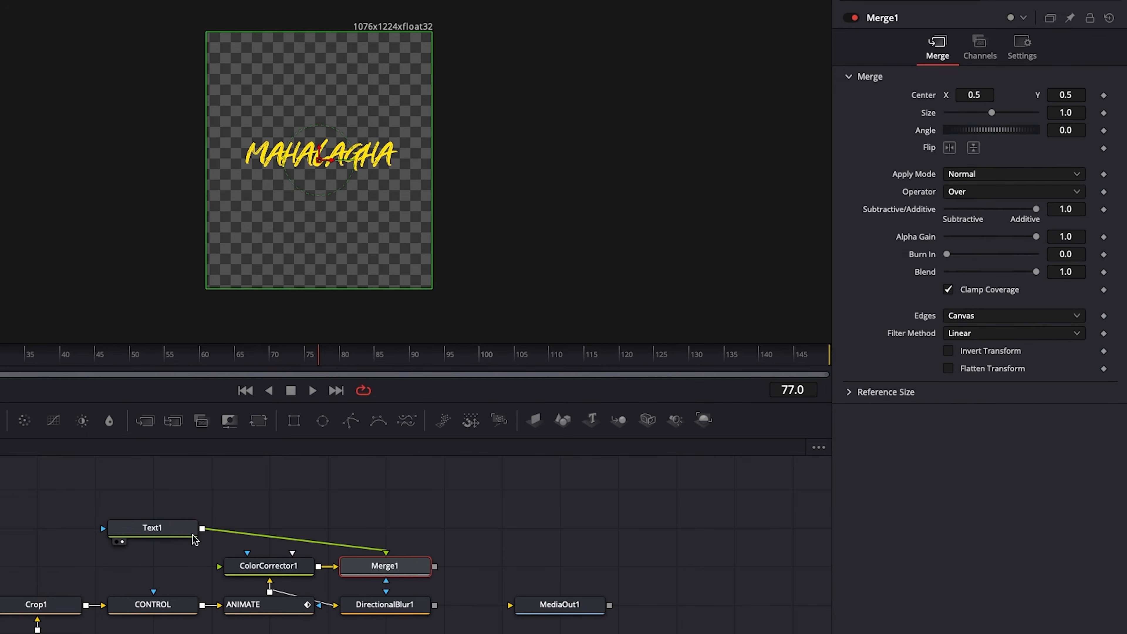
drag(176, 530, 294, 528)
Show Merge1 in the viewer and move the text to the photo's lower part, at Center X 0.379581, Y 0.150154
click(367, 572)
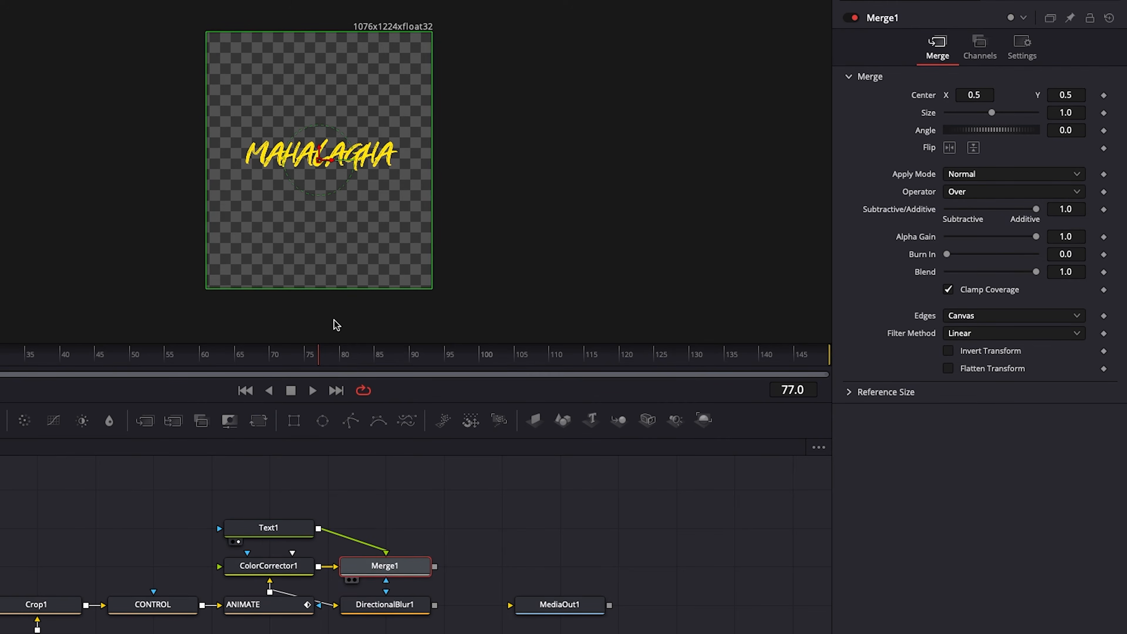
key(1)
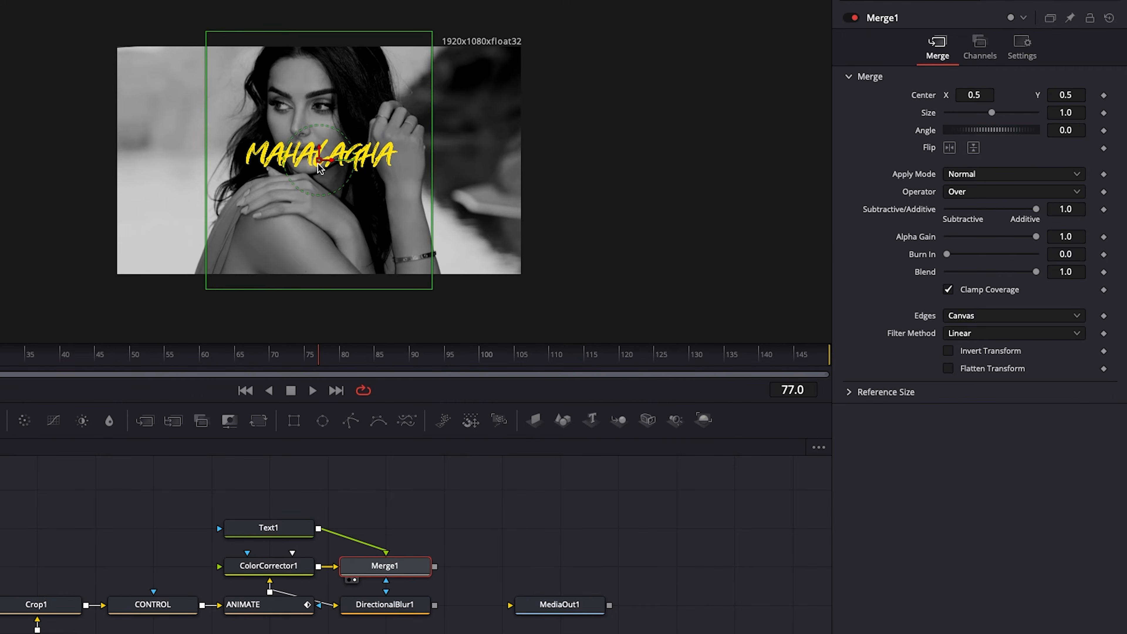
drag(316, 166, 269, 241)
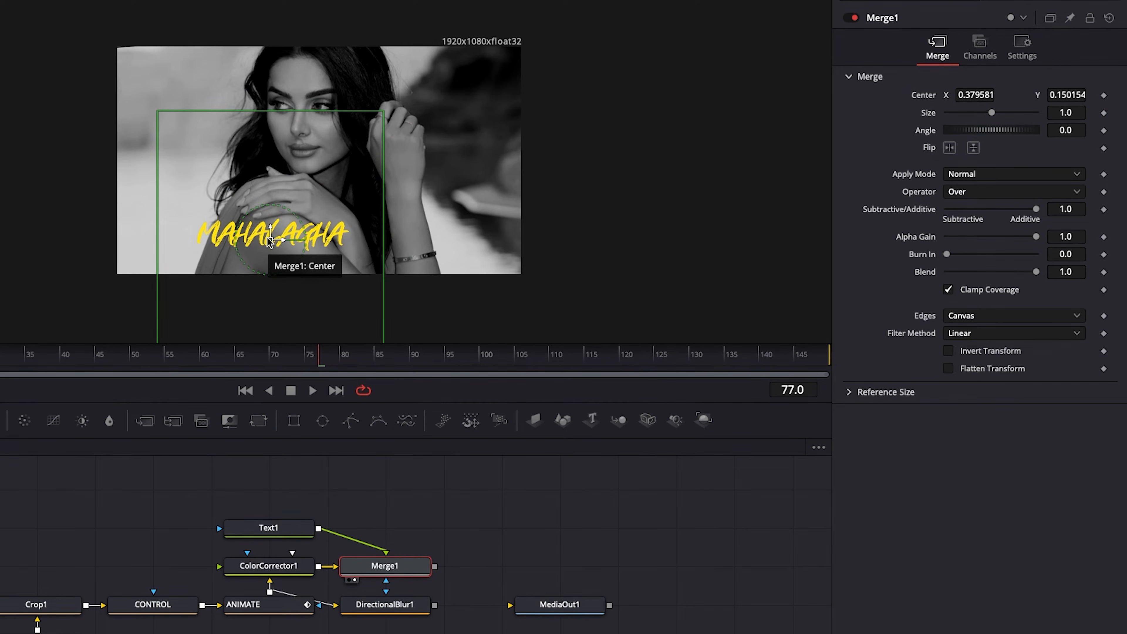
scroll(386, 518, up, 2)
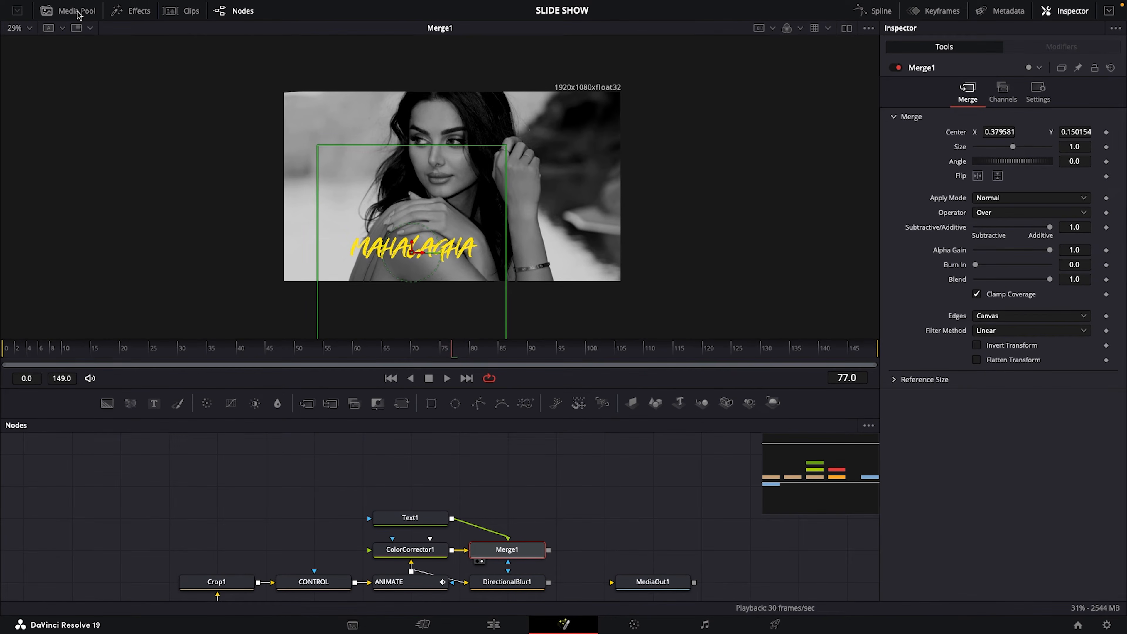
Import Brush_01.png from the Downloads folder into the Media Pool
click(78, 13)
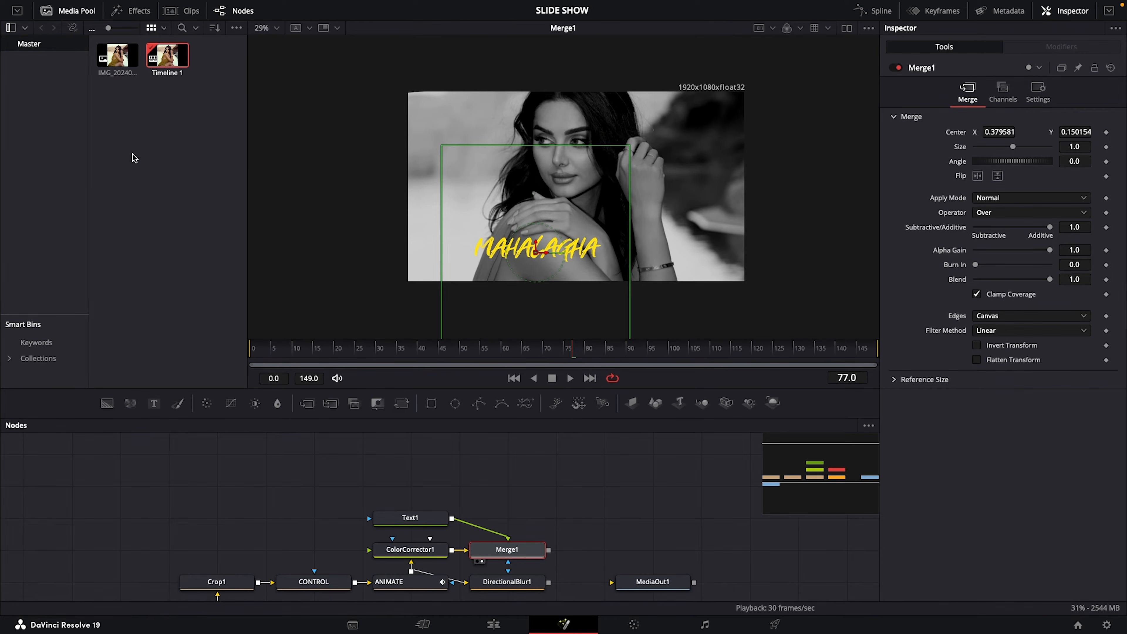
right_click(144, 141)
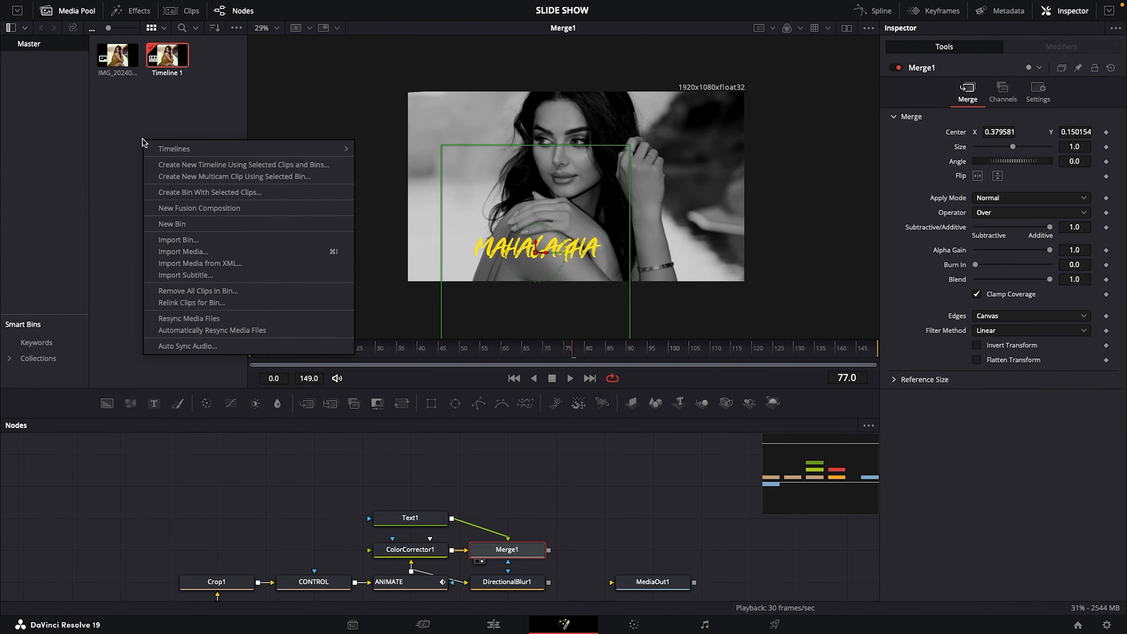
click(181, 251)
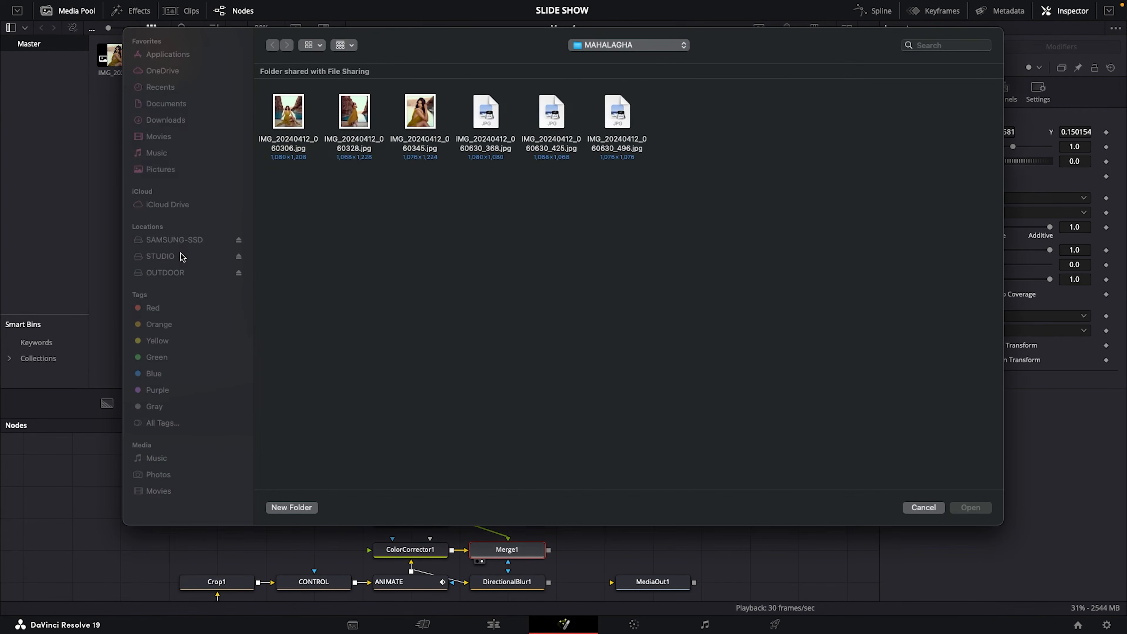
click(177, 120)
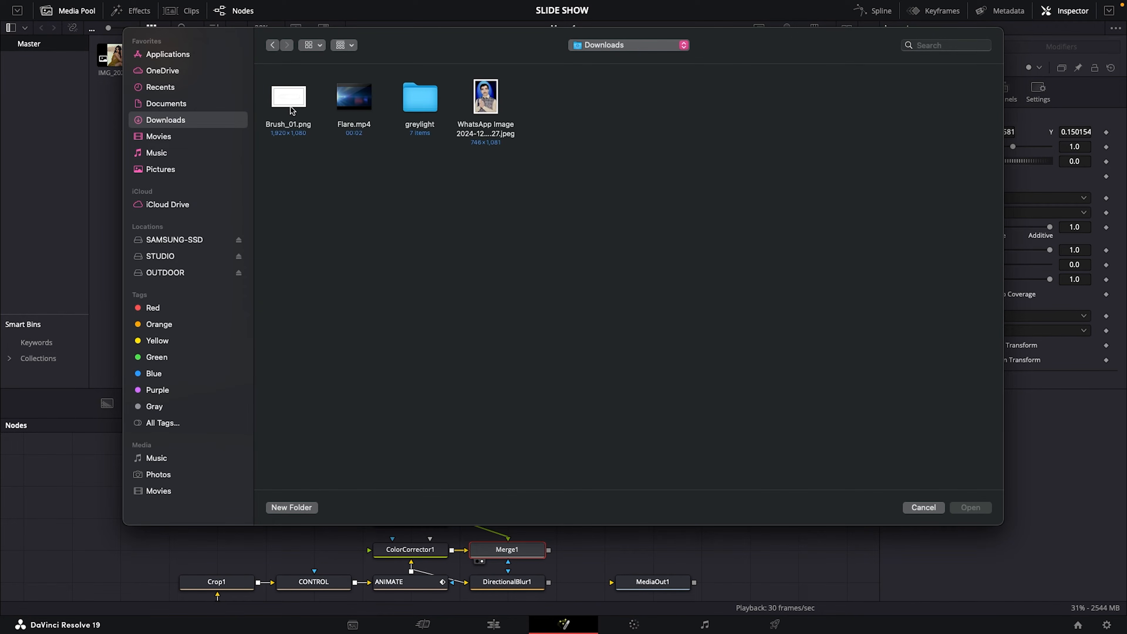
click(289, 101)
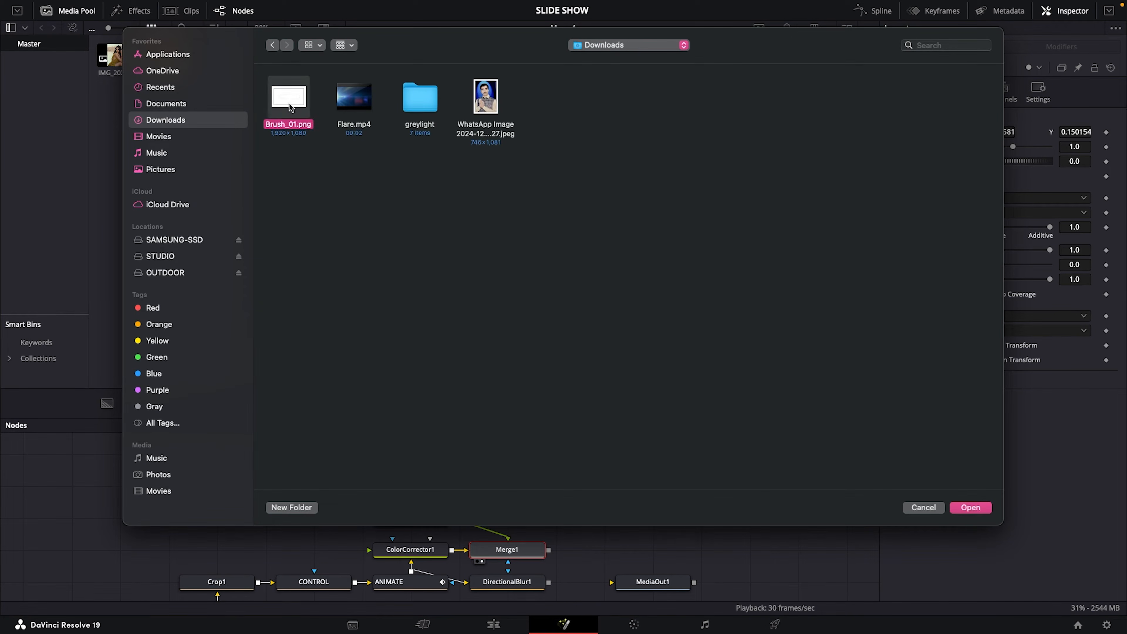
click(969, 508)
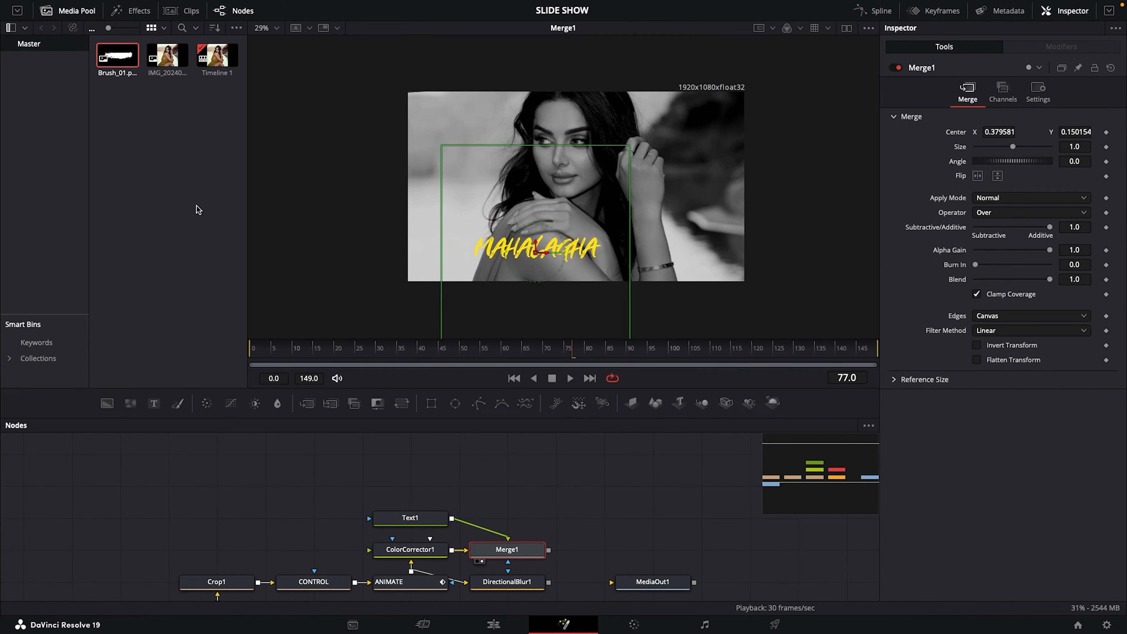
Add Brush_01.png to the node graph, rename its node as BRUSH, and show it in the viewer
mouse_move(117, 66)
mouse_down()
mouse_move(187, 320)
mouse_move(283, 474)
mouse_up()
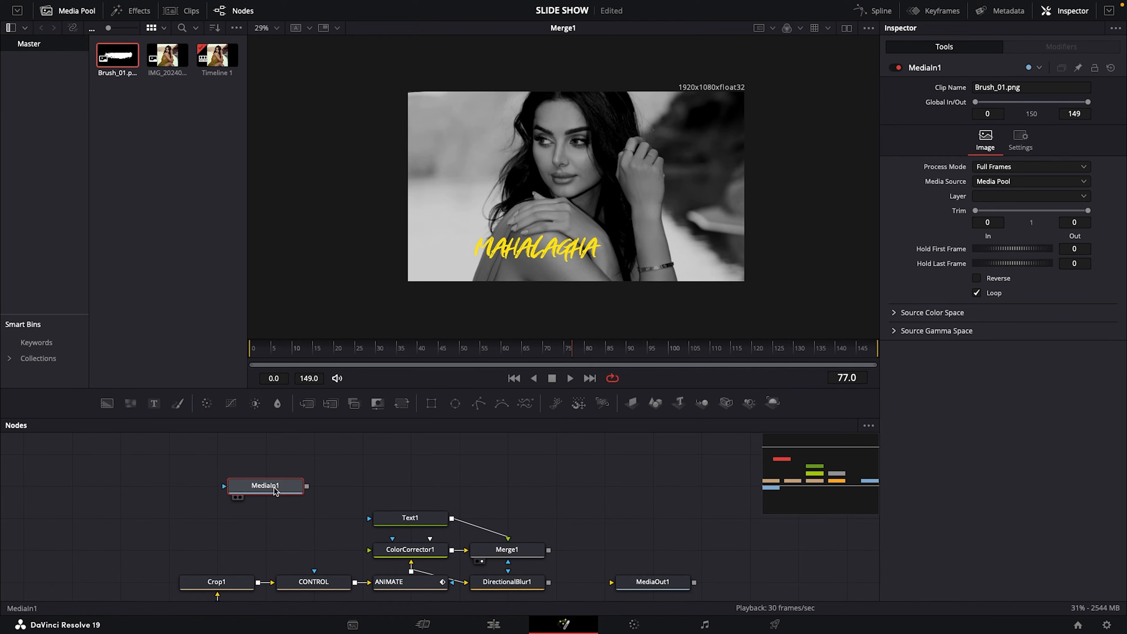
key(F2)
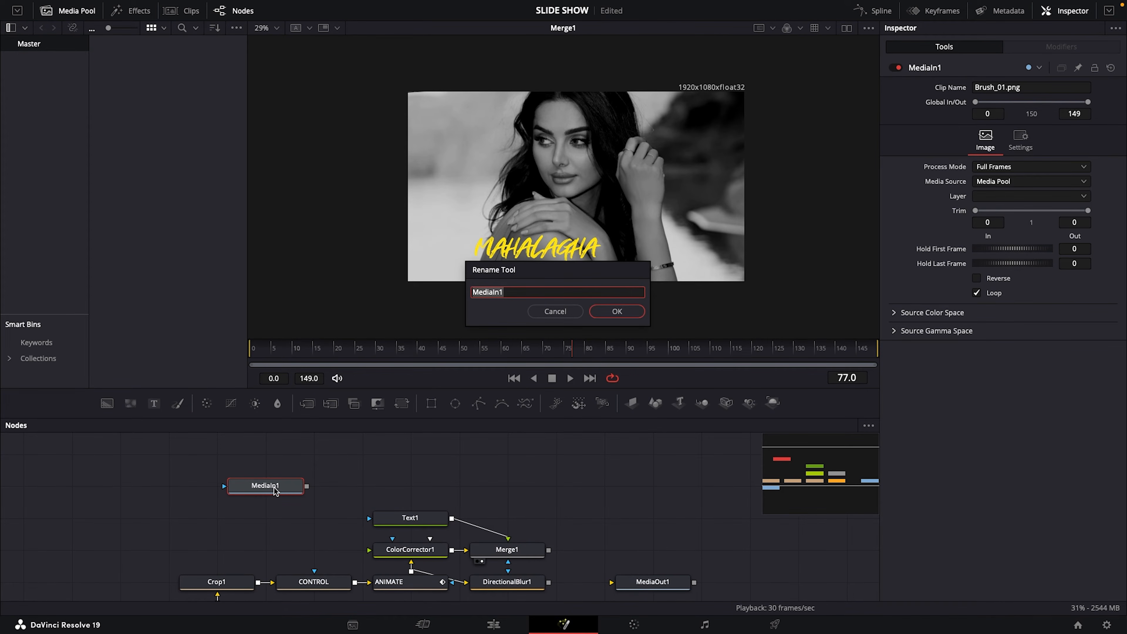
text(B)
click(604, 313)
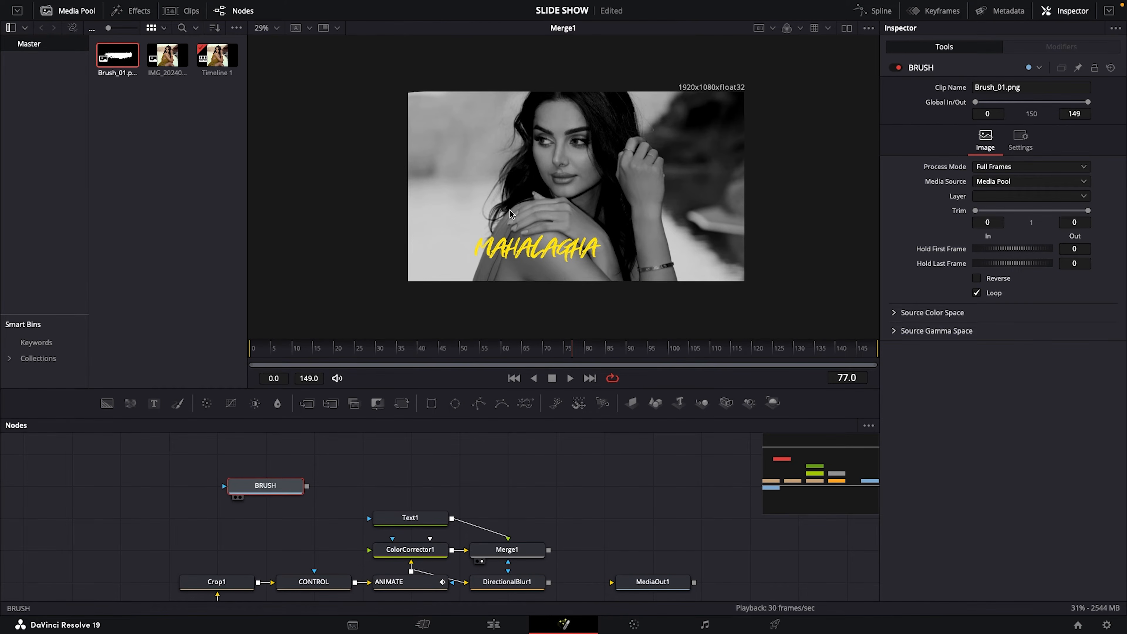
key(1)
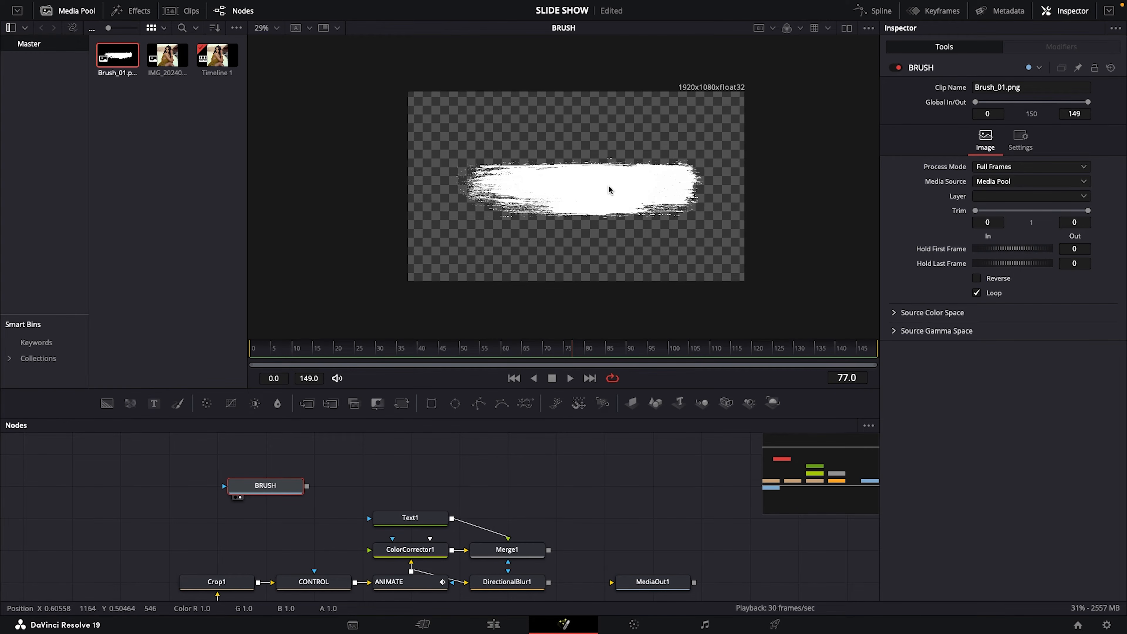
Add a Transform node beside BRUSH, feed BRUSH's output into it, and show the Transform in the viewer
scroll(491, 460, up, 2)
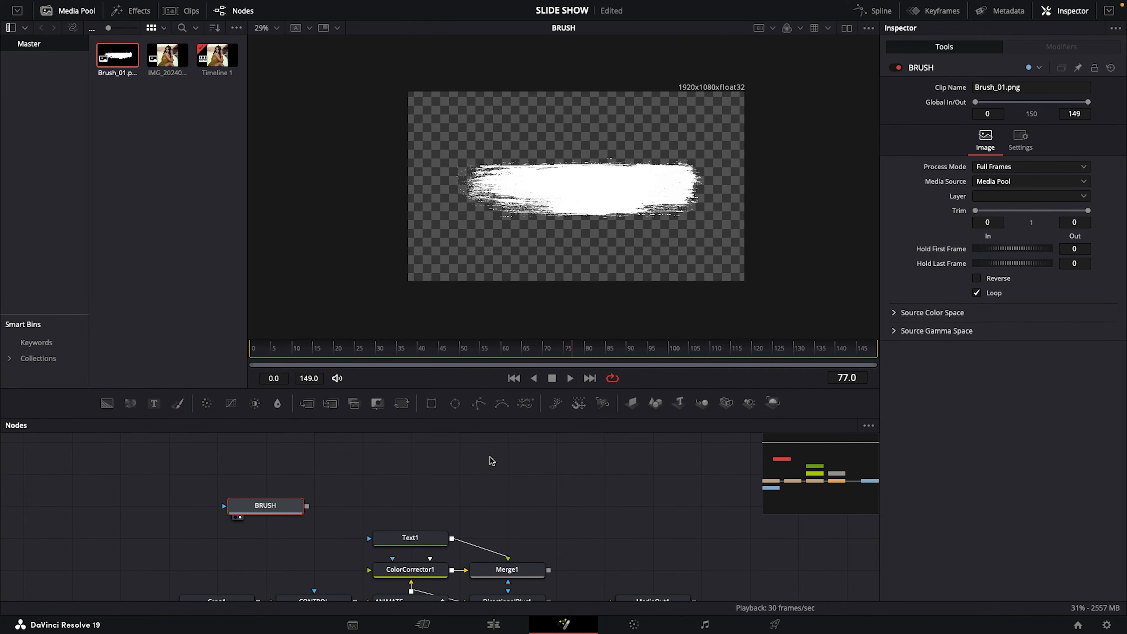
drag(270, 504, 317, 501)
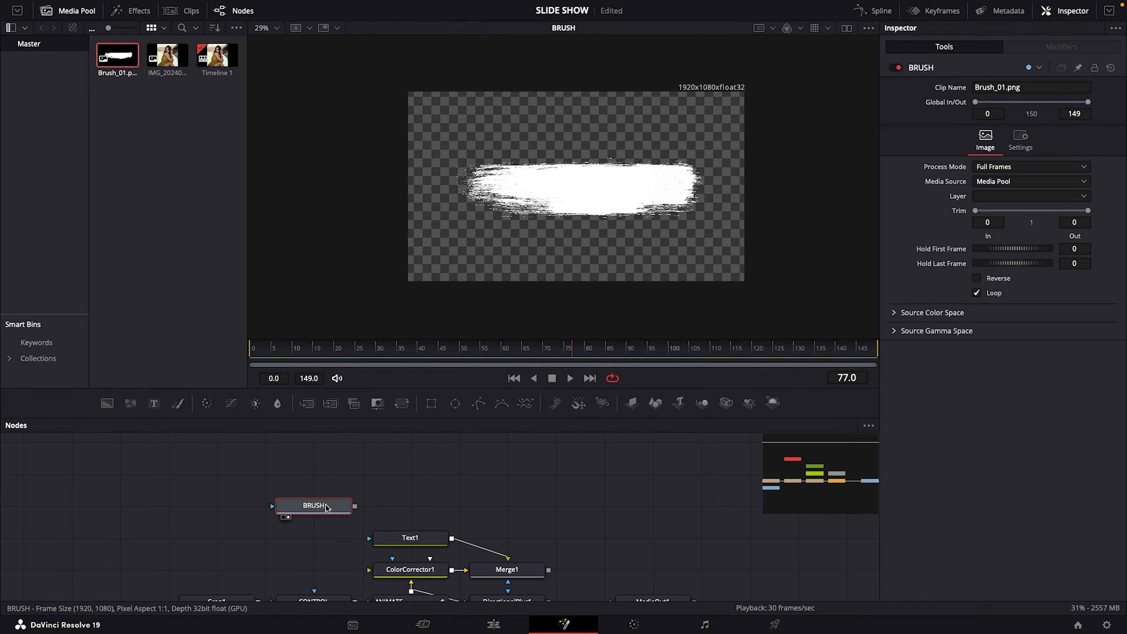
drag(402, 405, 457, 506)
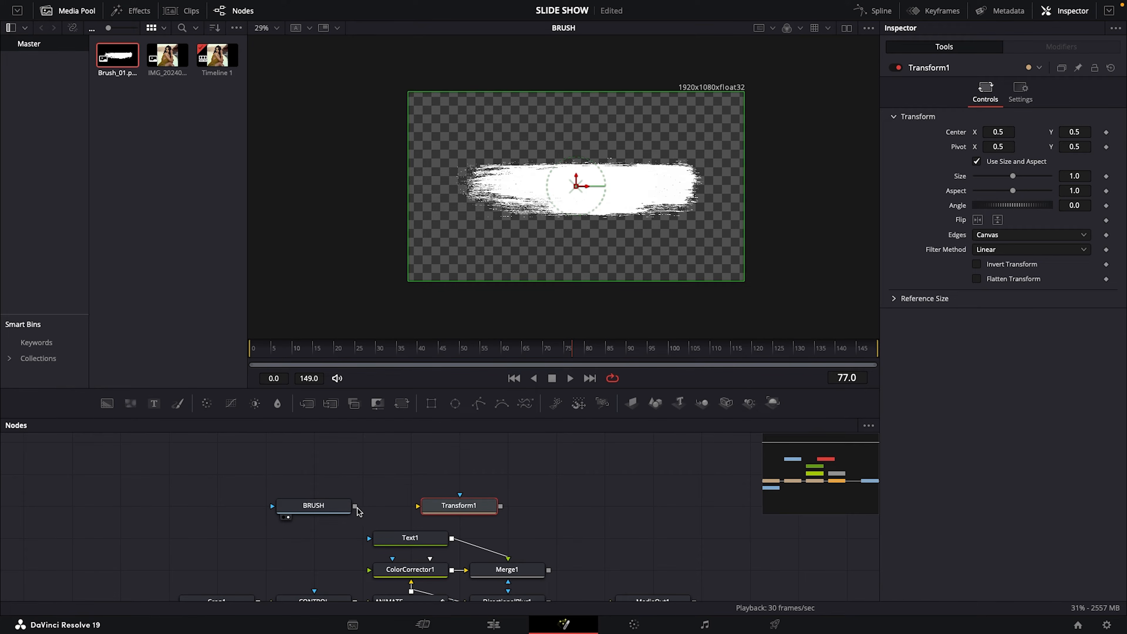
drag(355, 506, 418, 507)
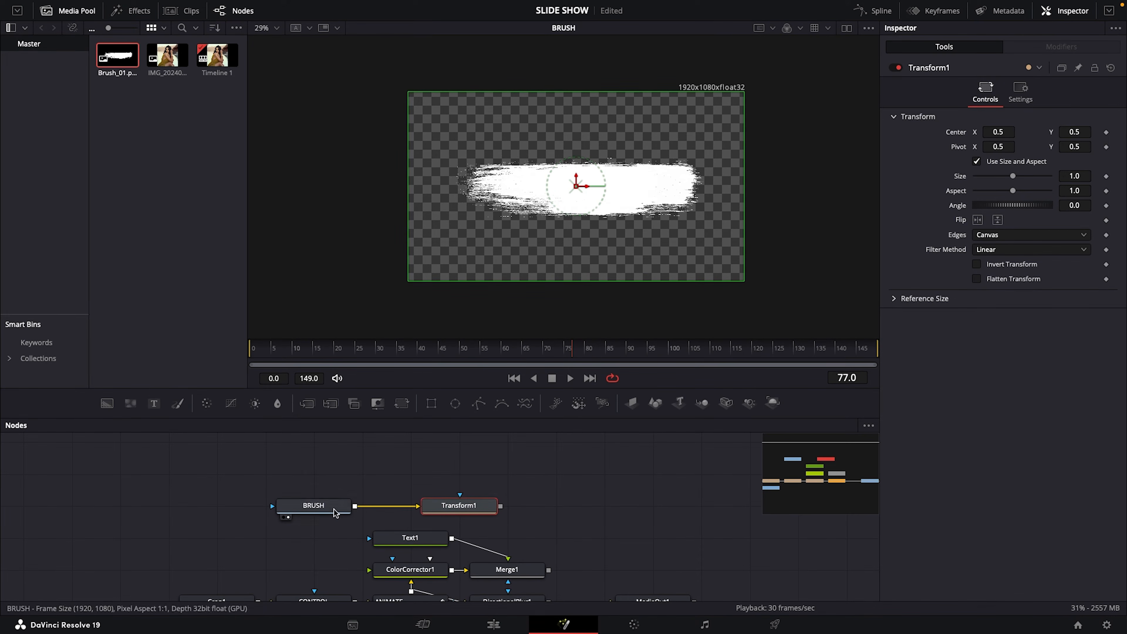
drag(526, 164, 526, 163)
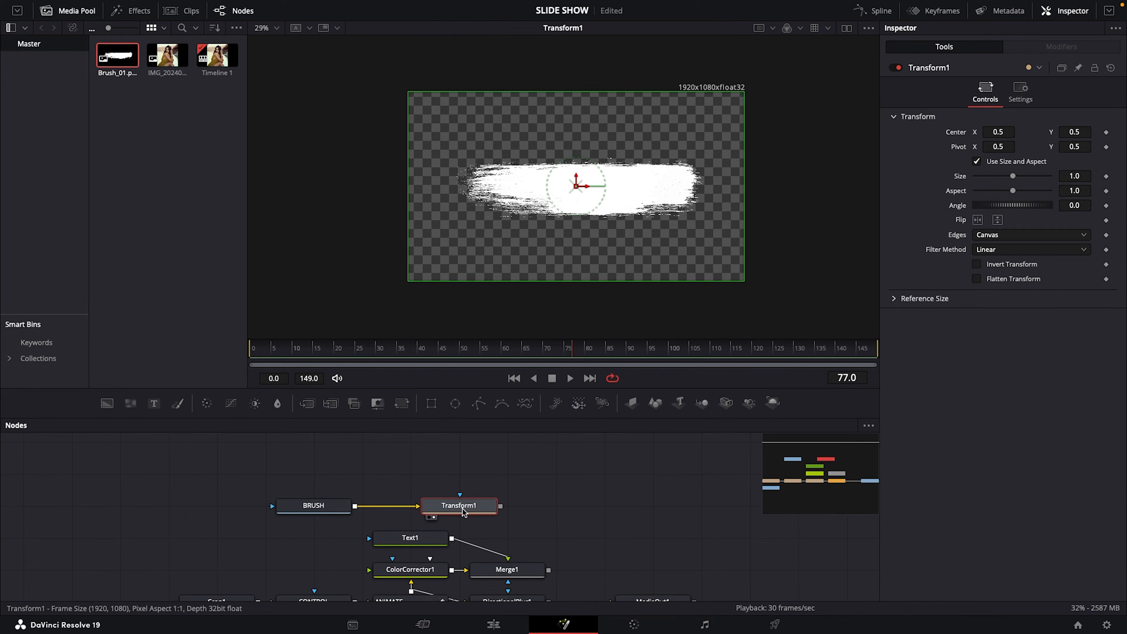
Rename the Transform node fed by BRUSH as T01
key(F2)
text(T 01)
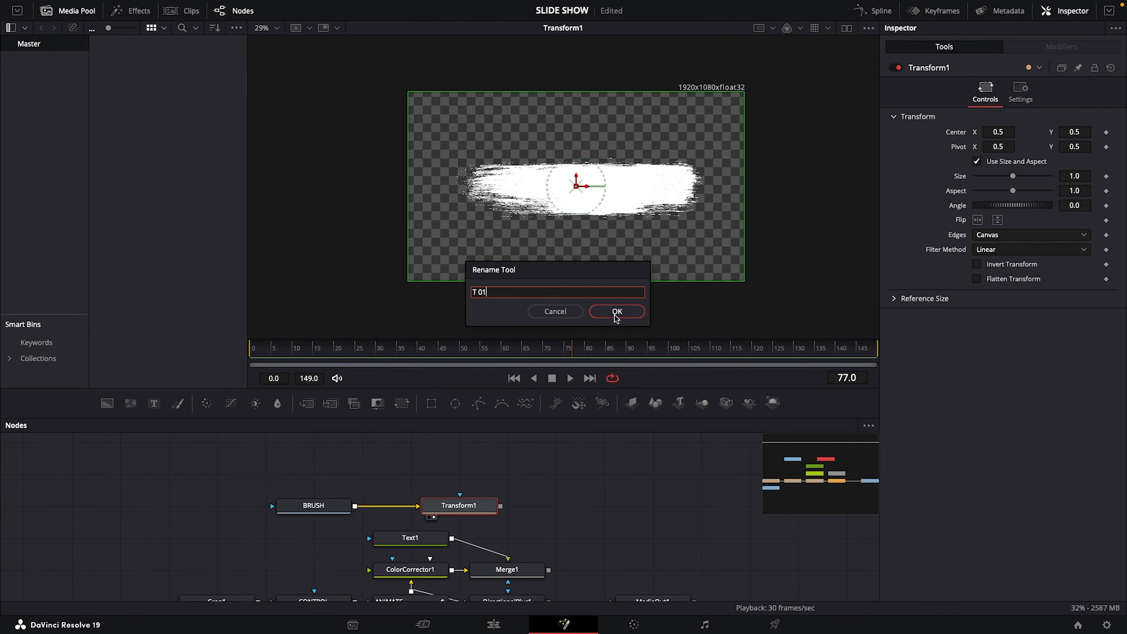
click(617, 311)
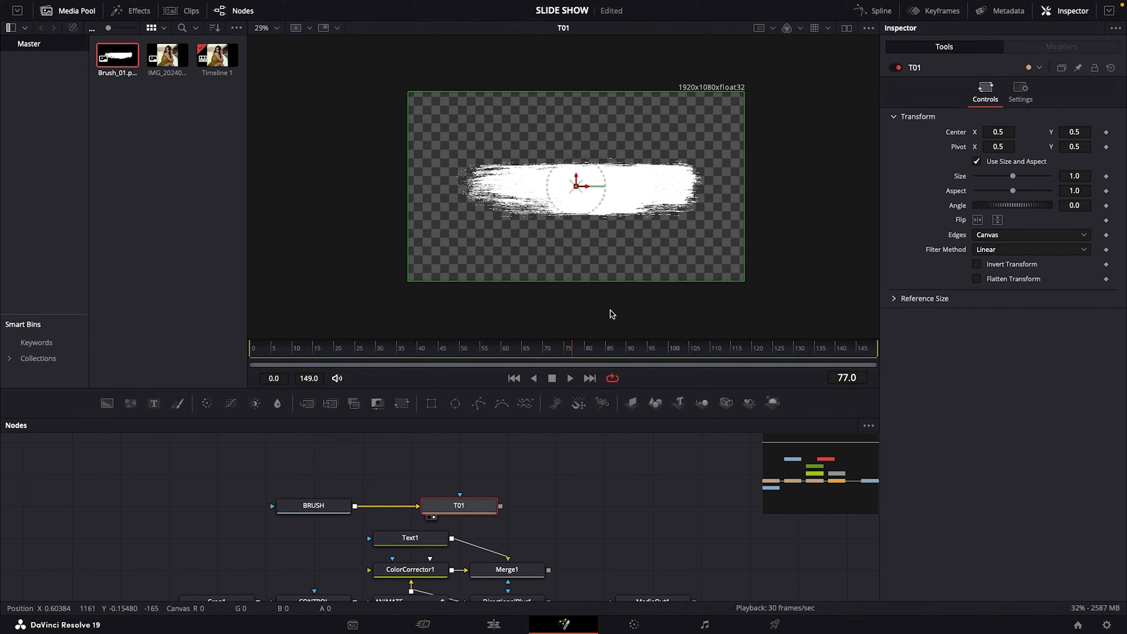
Add a second Transform node above T01, rename it as T02, and feed BRUSH's output into it
drag(400, 403, 457, 477)
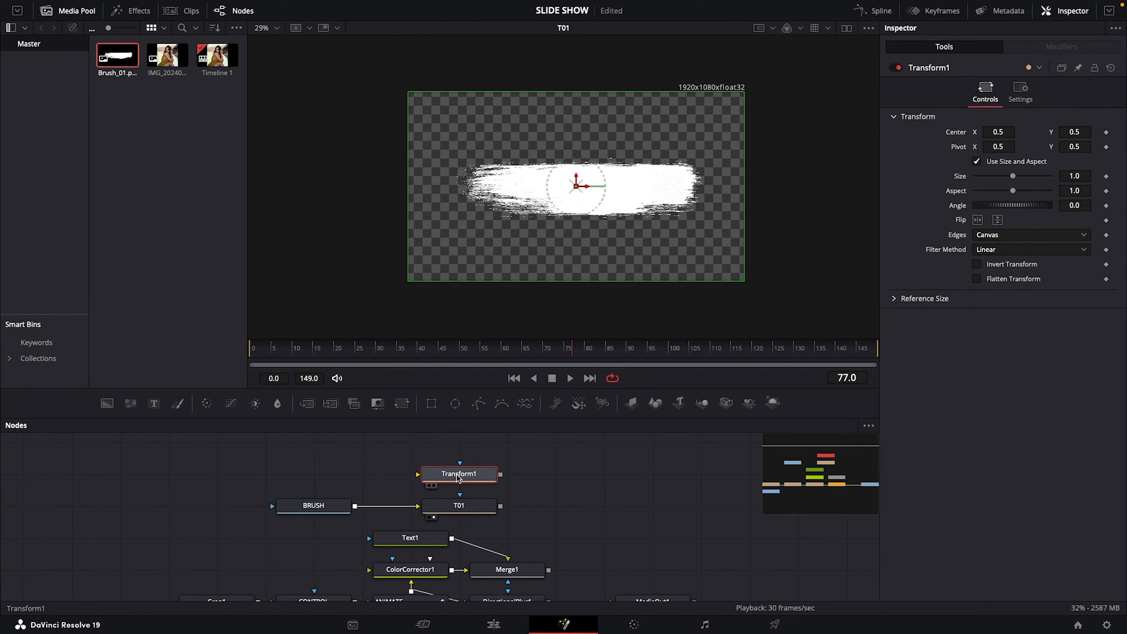
key(F2)
text(T)
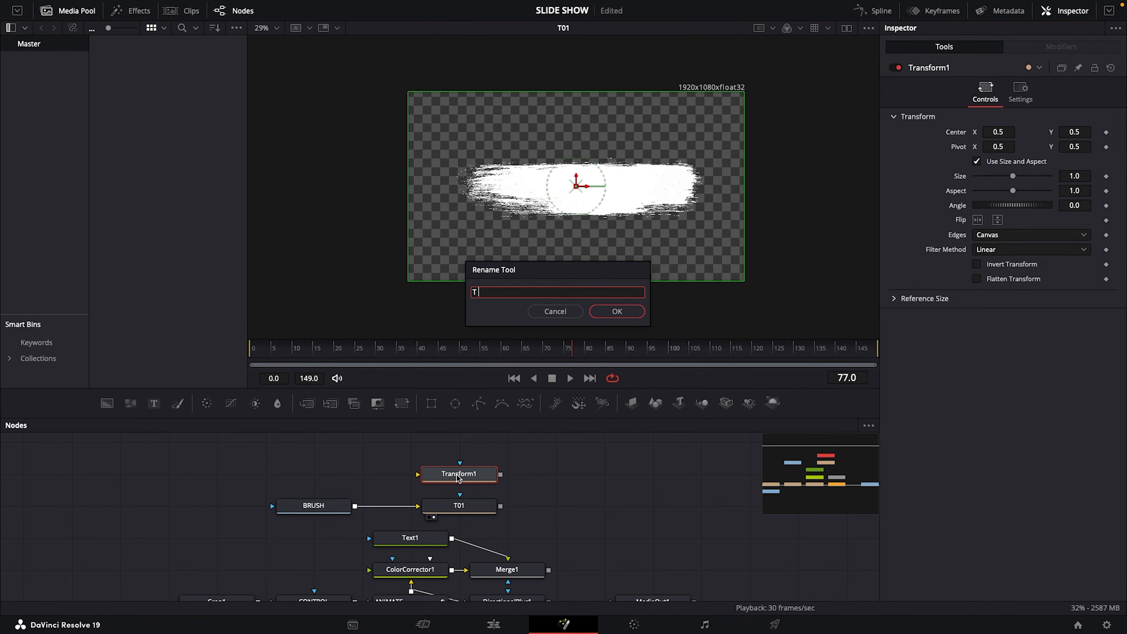
text(02)
key(Return)
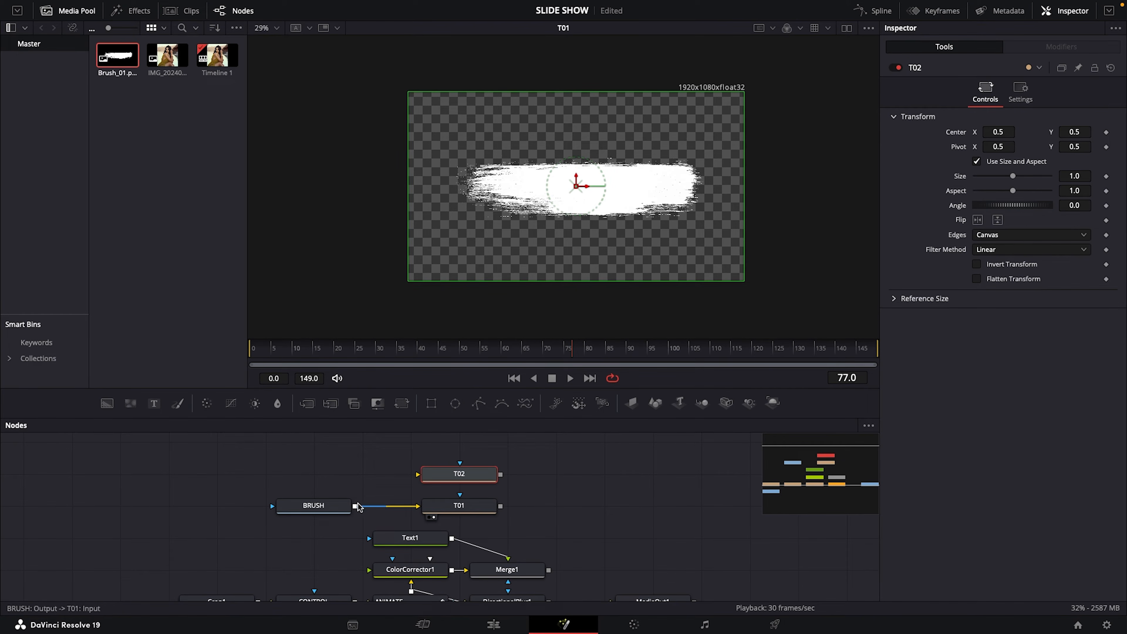
drag(355, 508, 418, 474)
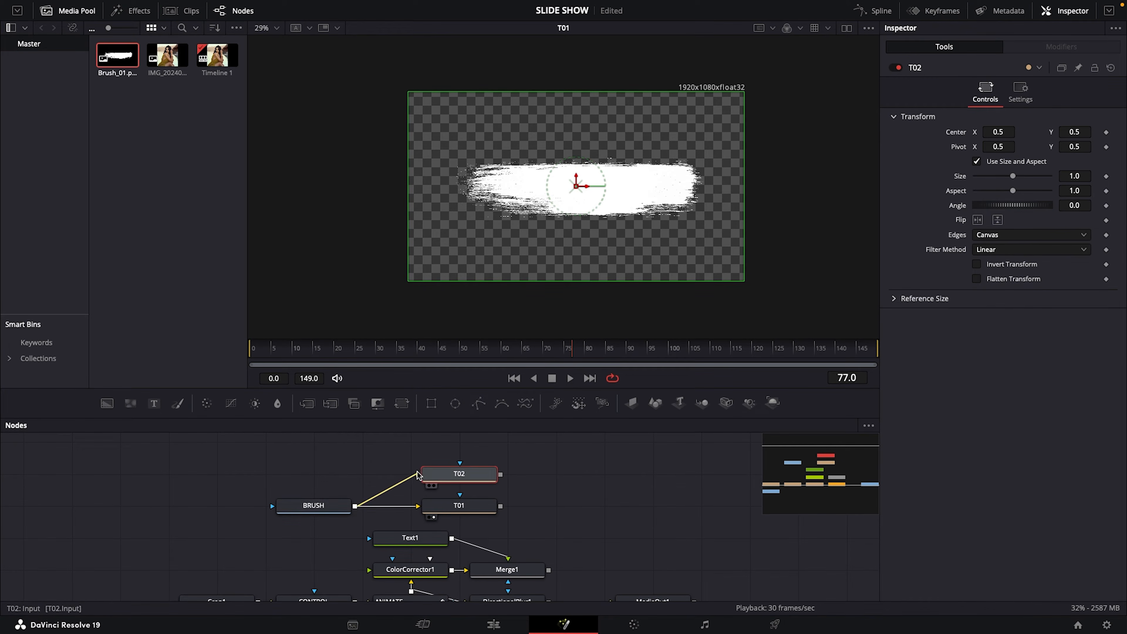
Add a third Transform above T02, rename it as T03, feed BRUSH's output into it, and align BRUSH with T02
drag(401, 407, 458, 452)
key(F2)
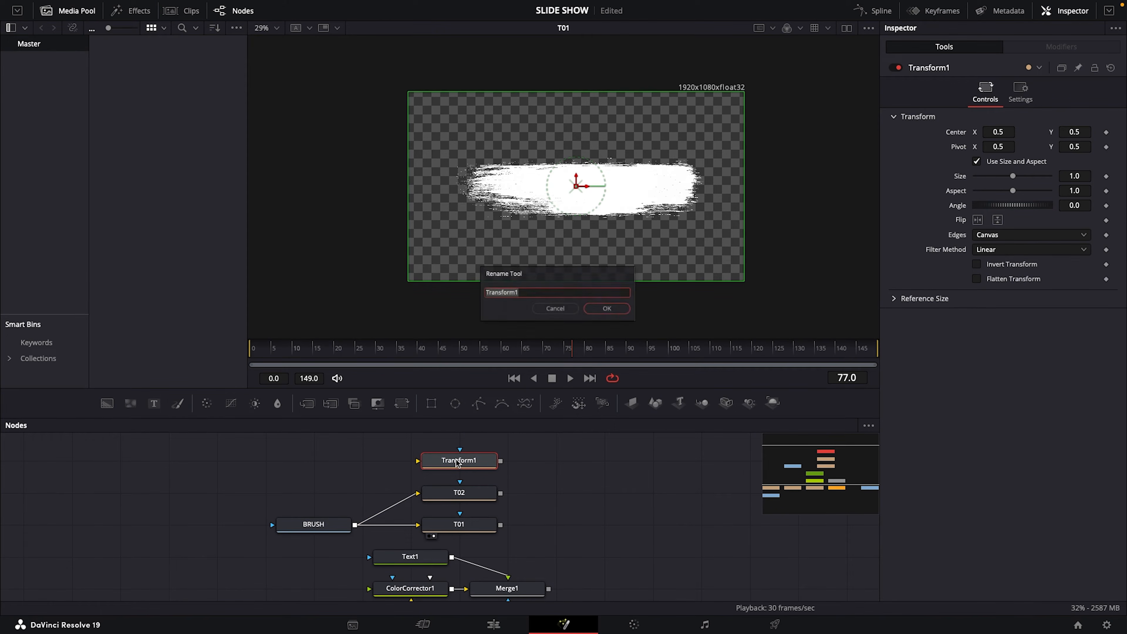
text(T 03)
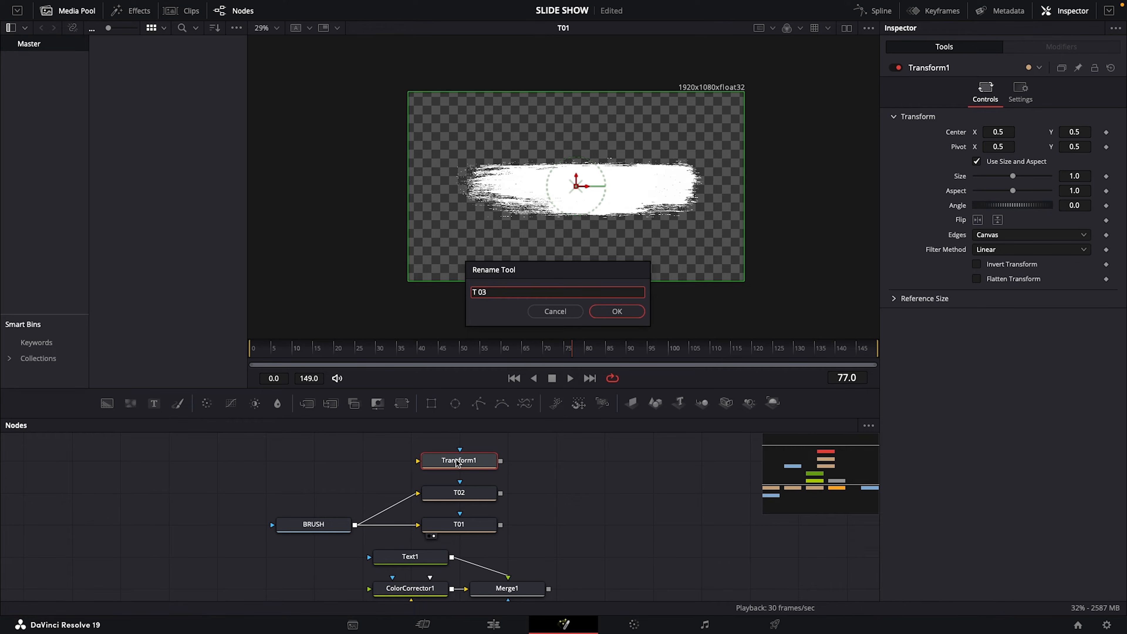
key(Return)
drag(371, 509, 418, 461)
drag(334, 525, 334, 492)
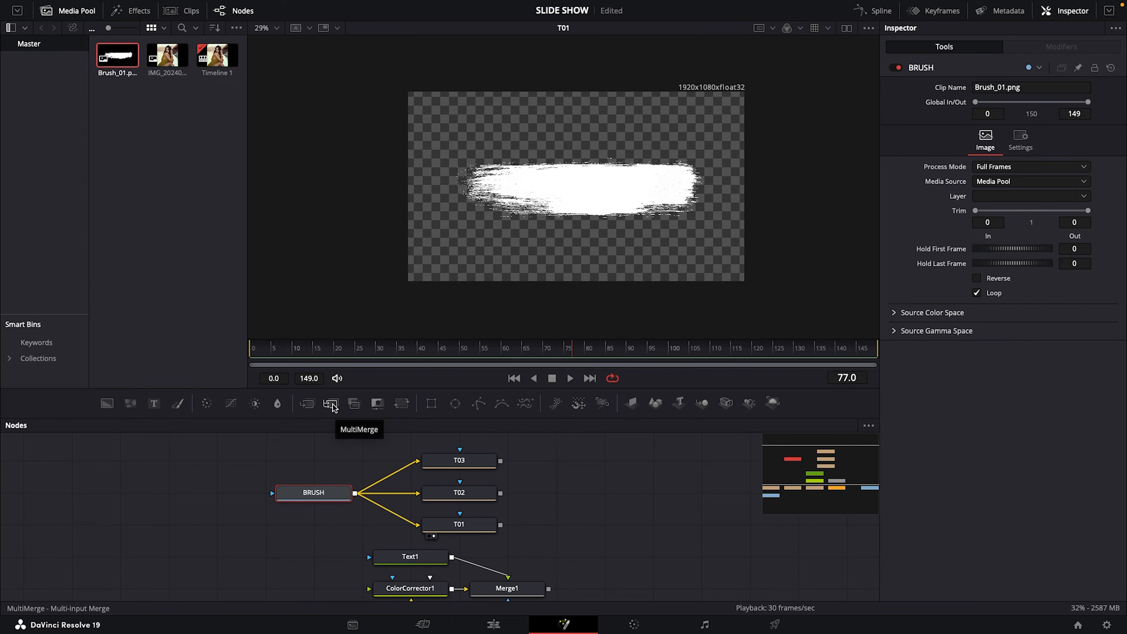
Add a MultiMerge node beside T02, feed T01, T02 and T03 into it, and show it in the viewer
drag(333, 406, 604, 492)
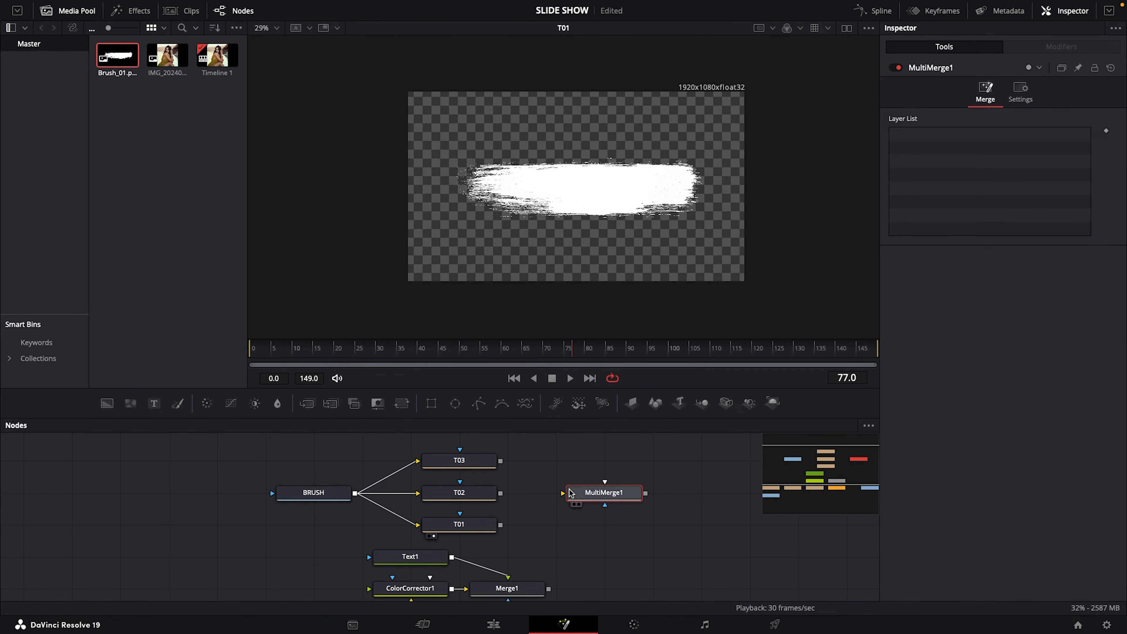
drag(500, 525, 583, 497)
mouse_move(500, 460)
mouse_down()
mouse_move(597, 504)
mouse_move(573, 244)
mouse_up()
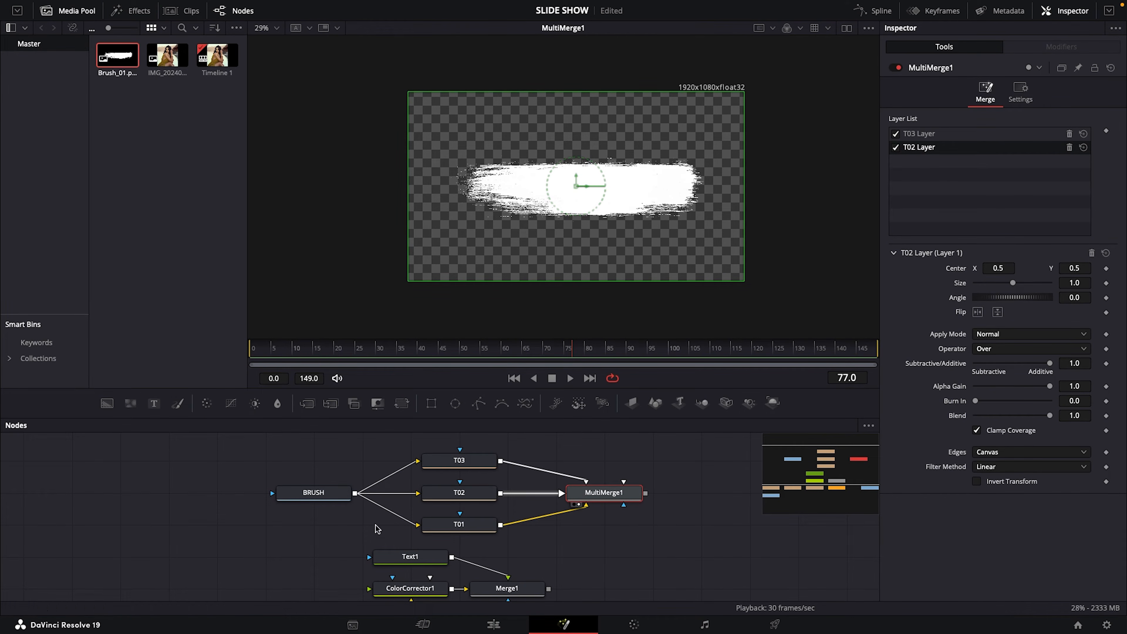
Place T01's brush stroke across the upper part of the frame, with Size 1.38 and Angle 5.2
click(471, 529)
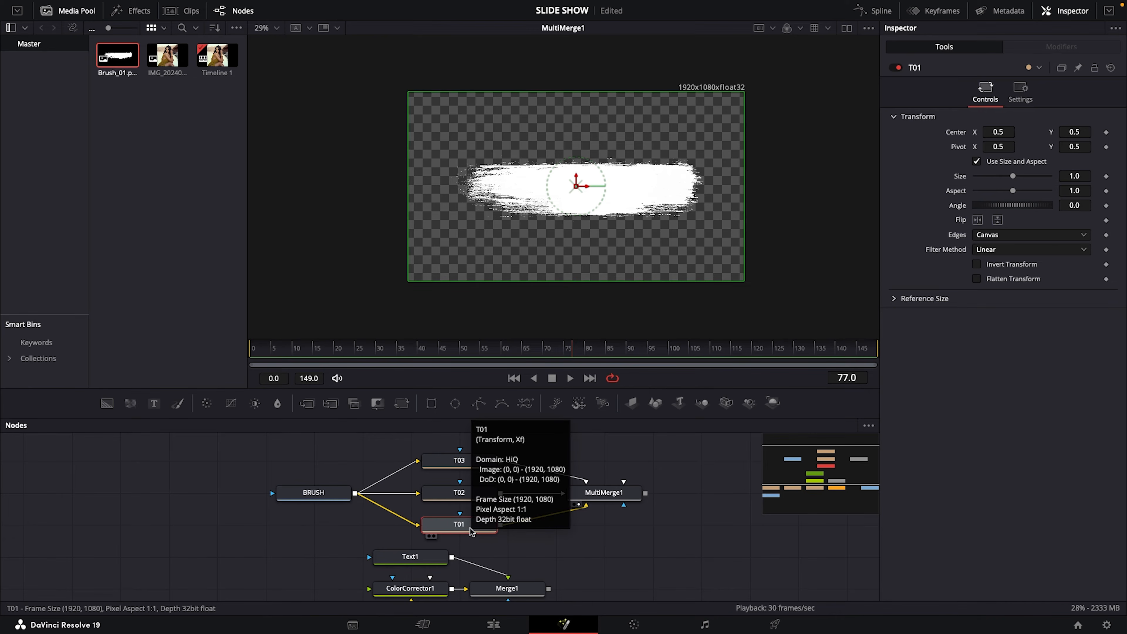
drag(575, 177, 573, 111)
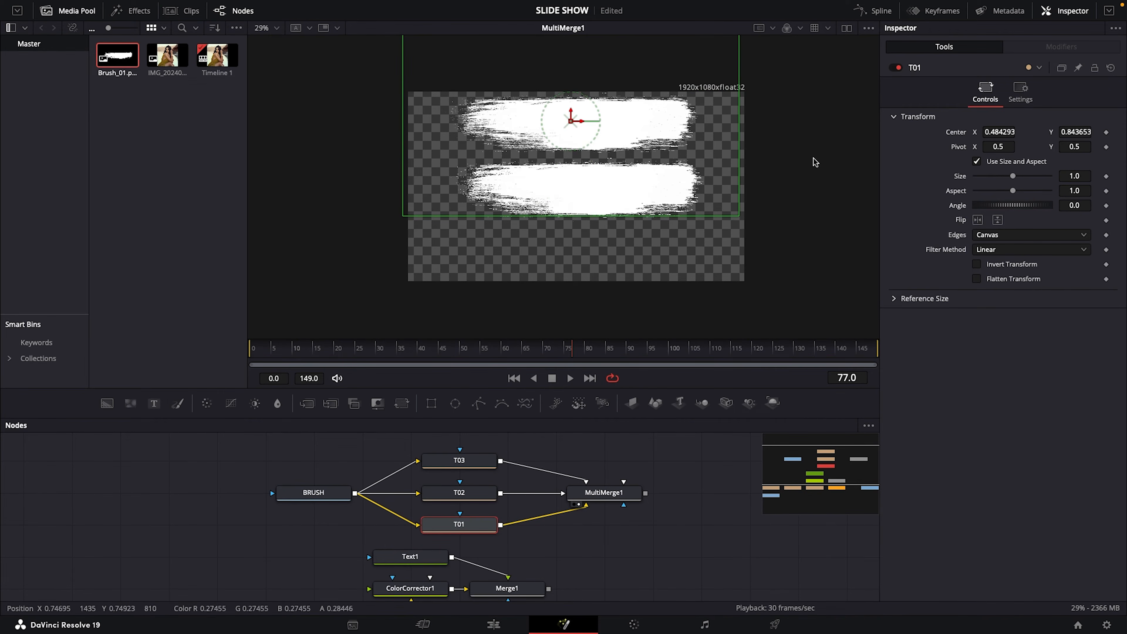
drag(1013, 176, 1018, 207)
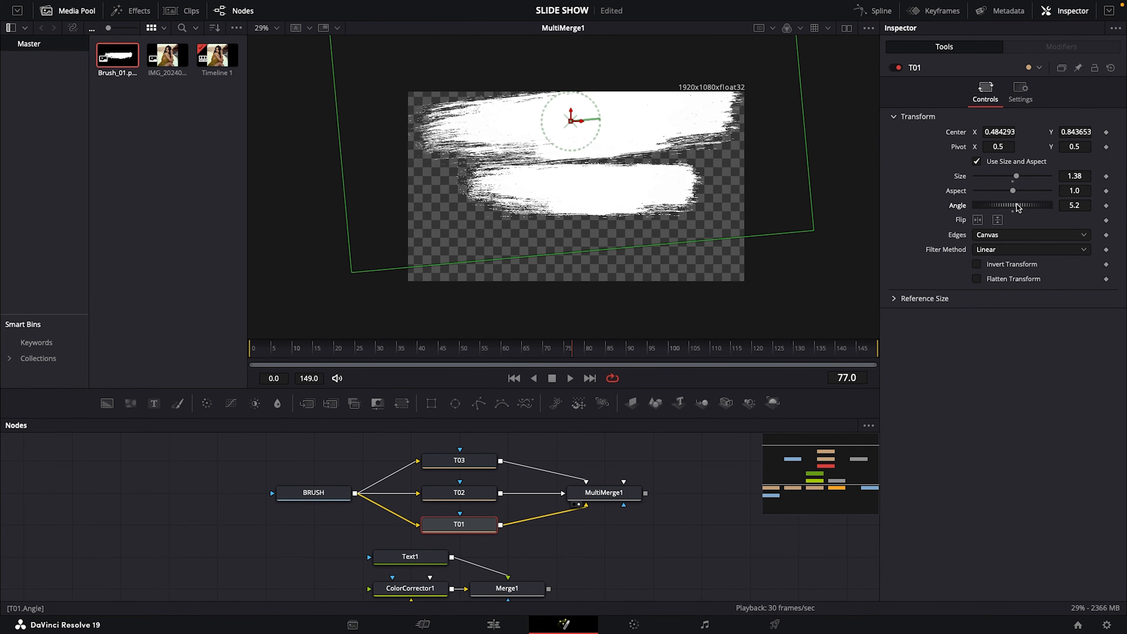
drag(571, 121, 569, 132)
Set T02's brush stroke to Size 1.44 and Angle -172.2, and place it at Center X 0.540139, Y 0.459752
click(464, 495)
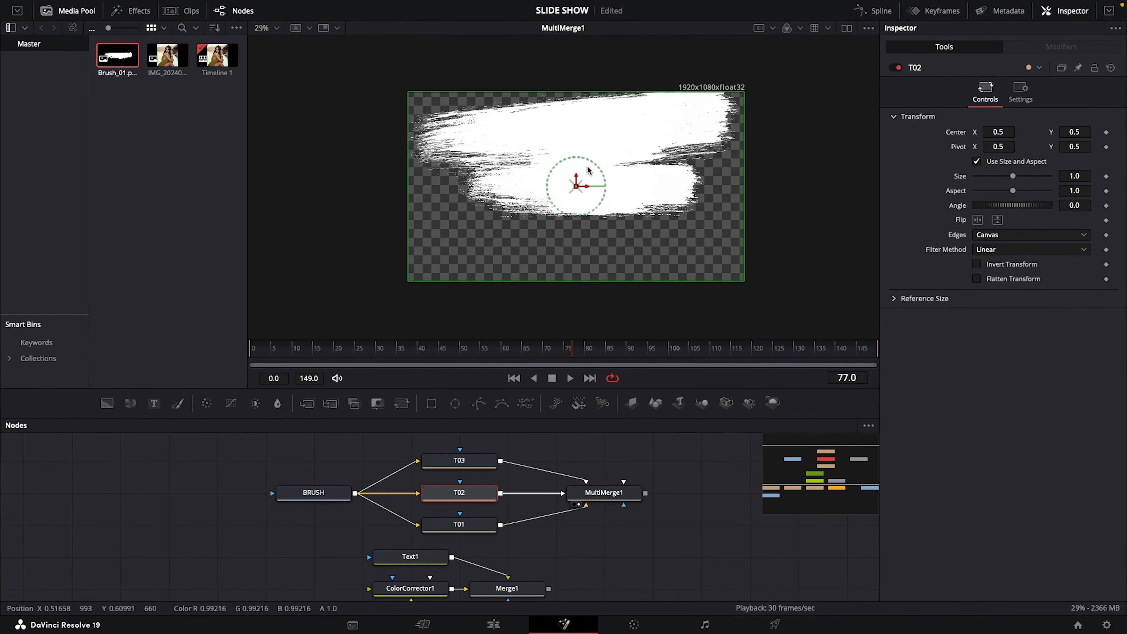
drag(1013, 176, 1005, 204)
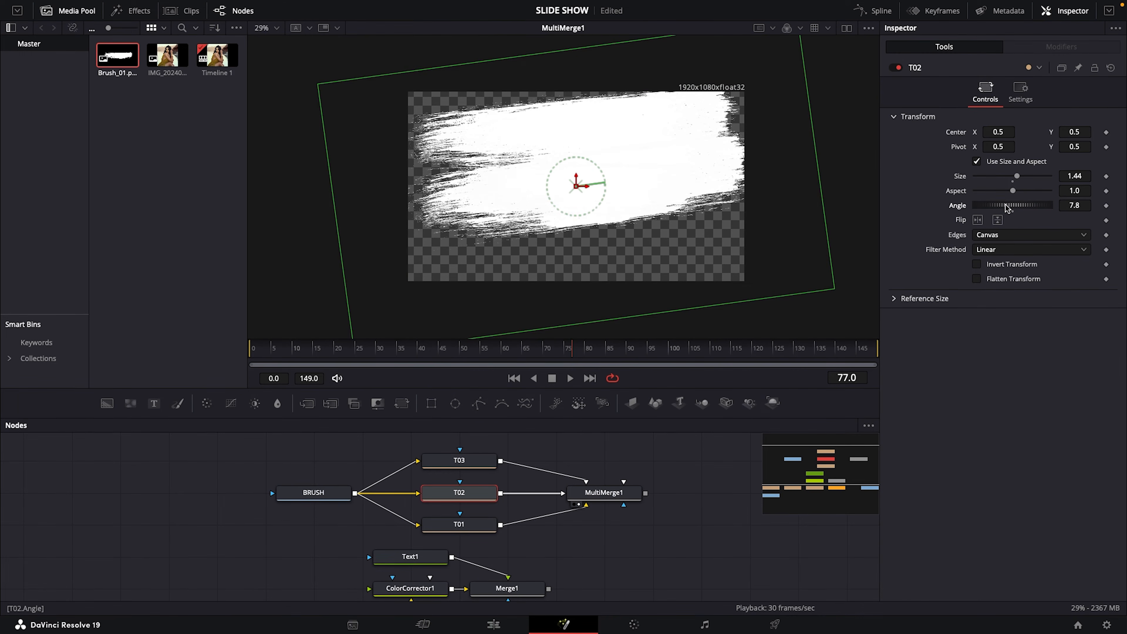
drag(576, 186, 565, 194)
mouse_move(1014, 205)
mouse_down()
mouse_move(973, 205)
mouse_move(982, 197)
mouse_up()
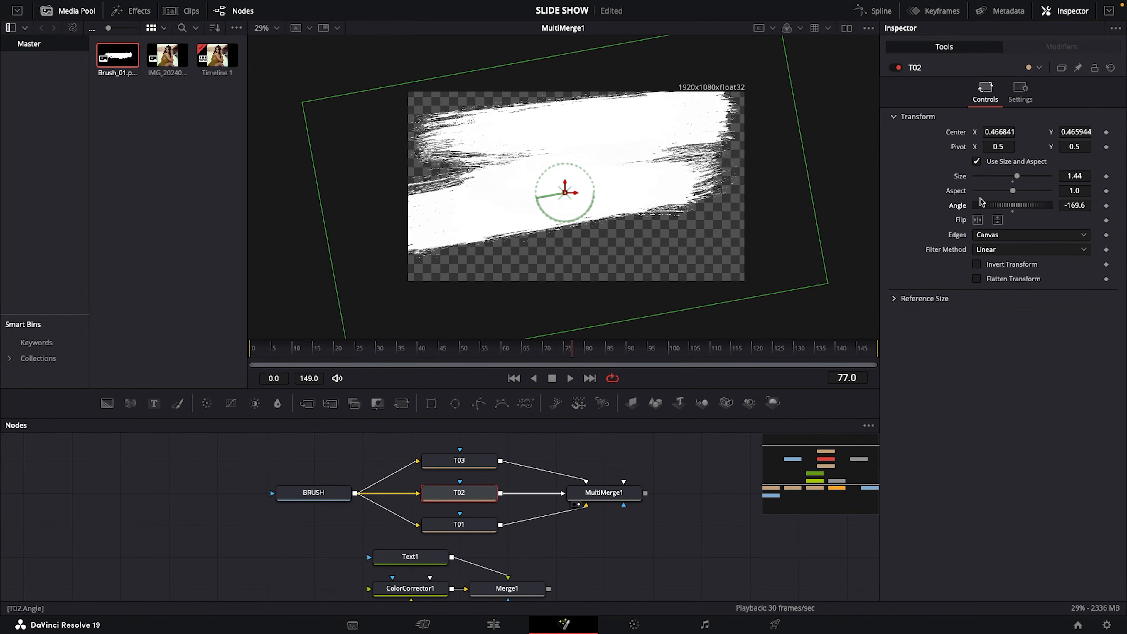
drag(565, 192, 589, 193)
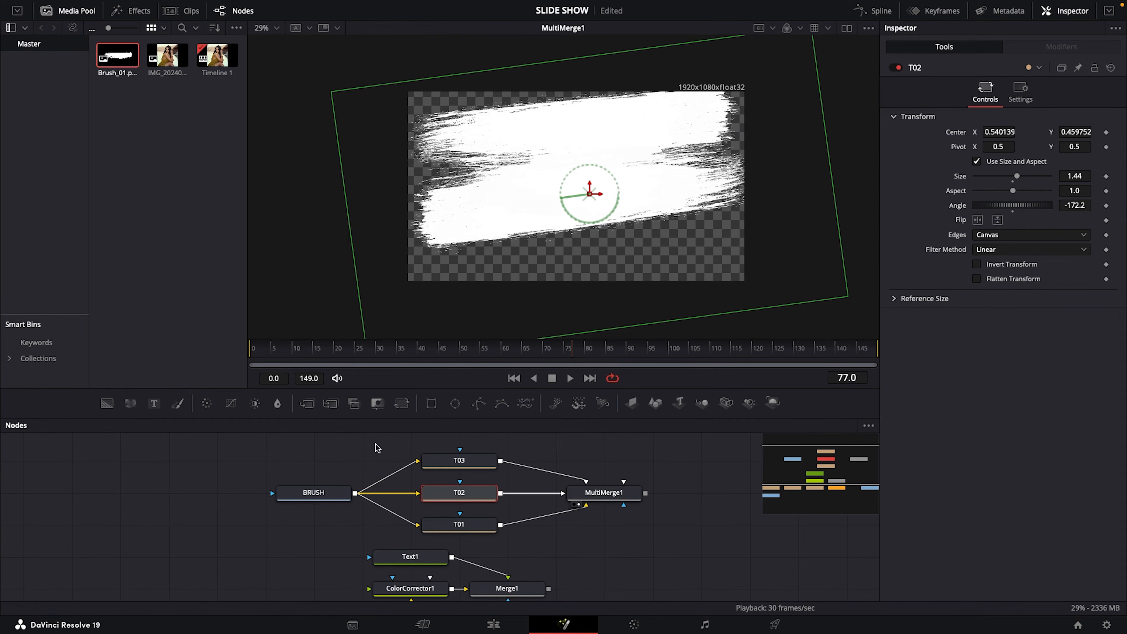
Move T03's brush stroke to Center X 0.50349, Y 0.162538, and set its Size to 1.51 and Angle to 5.2
click(453, 461)
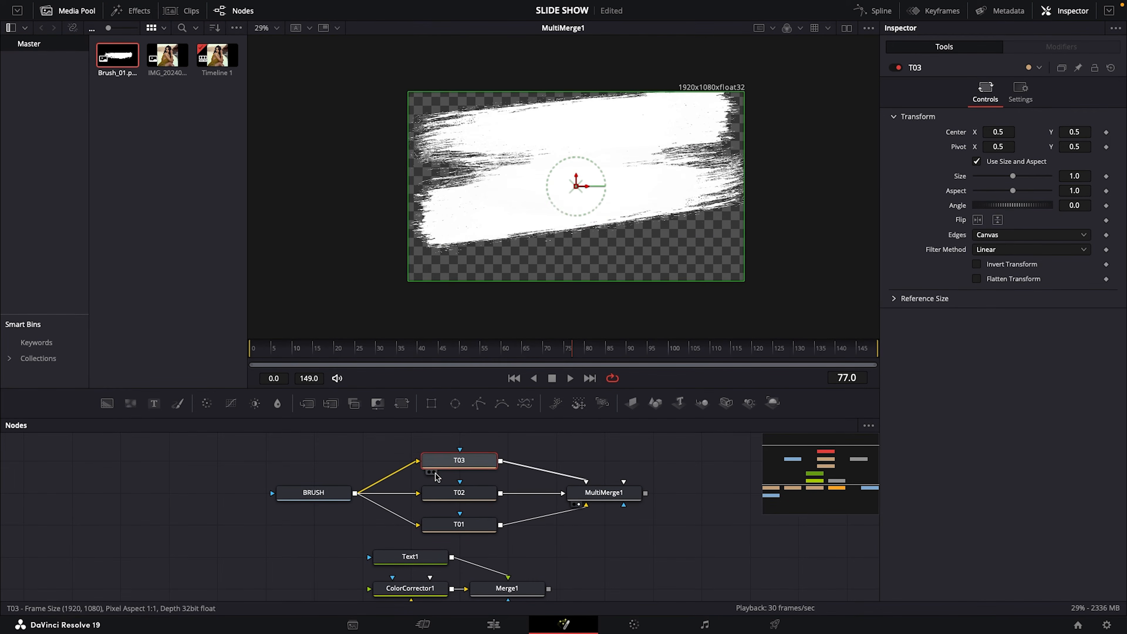
drag(576, 187, 577, 250)
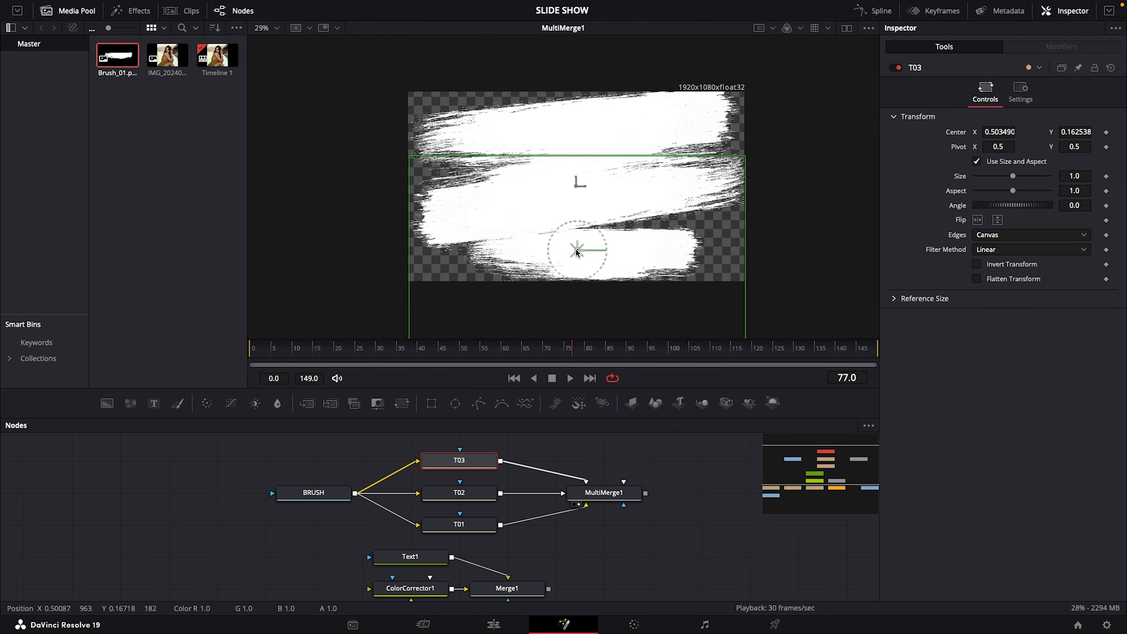
drag(1012, 177, 1018, 206)
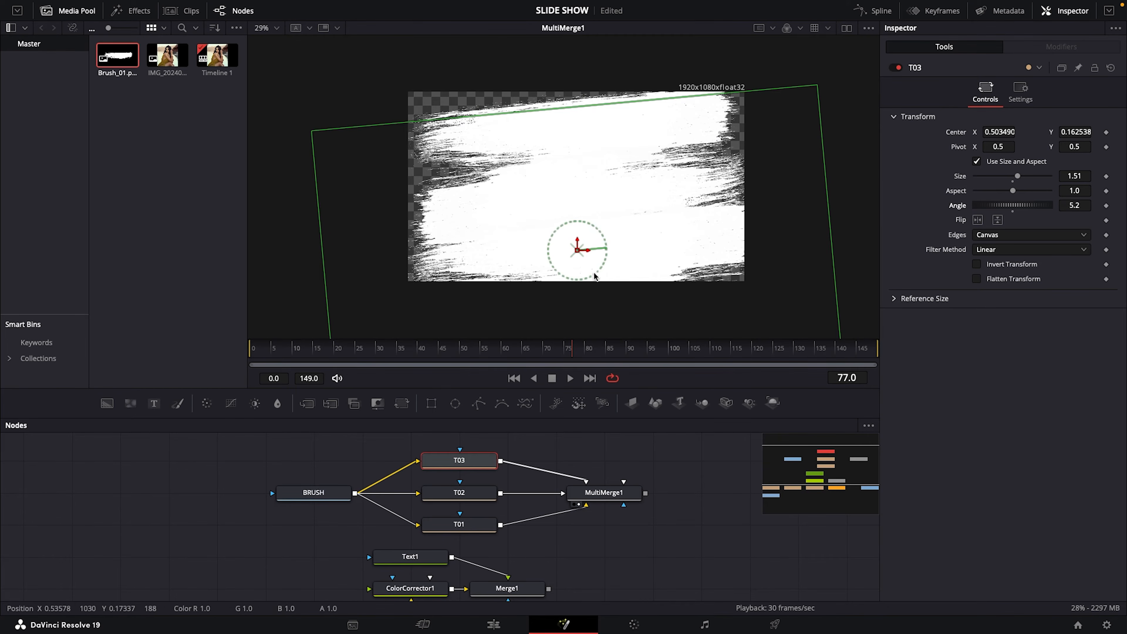
Nudge the brush strokes' centers to X 0.454624, Y 0.800309 for T01, X 0.526178, Y 0.496904 for T02, and X 0.50349, Y 0.190402 for T03
click(460, 526)
drag(567, 129, 563, 127)
click(475, 491)
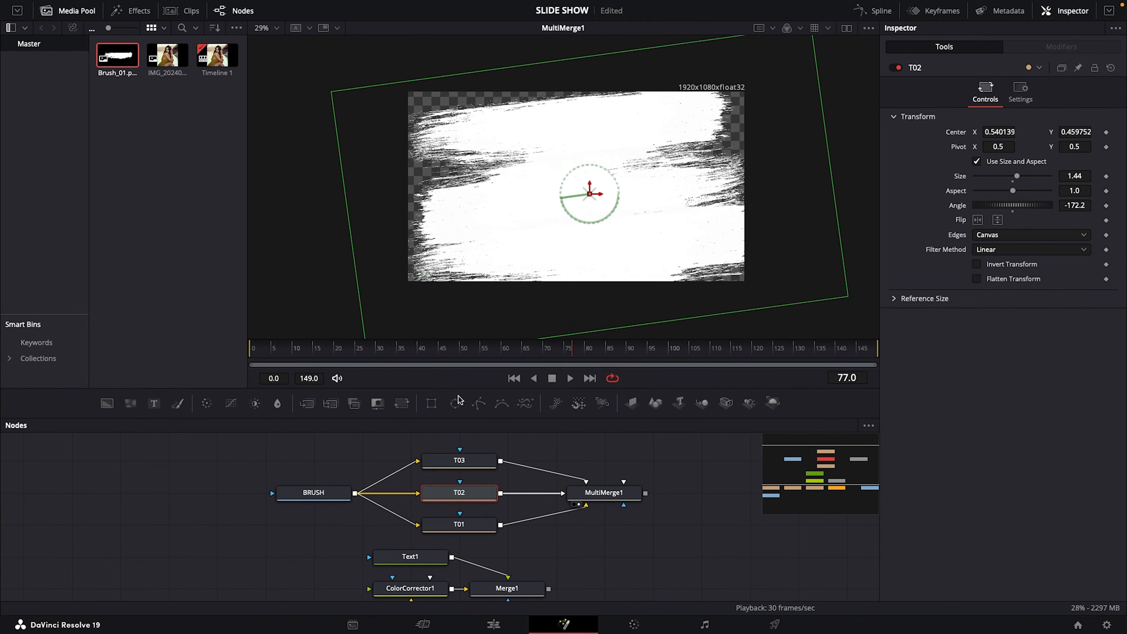
drag(587, 197, 585, 186)
click(479, 461)
drag(576, 248, 578, 245)
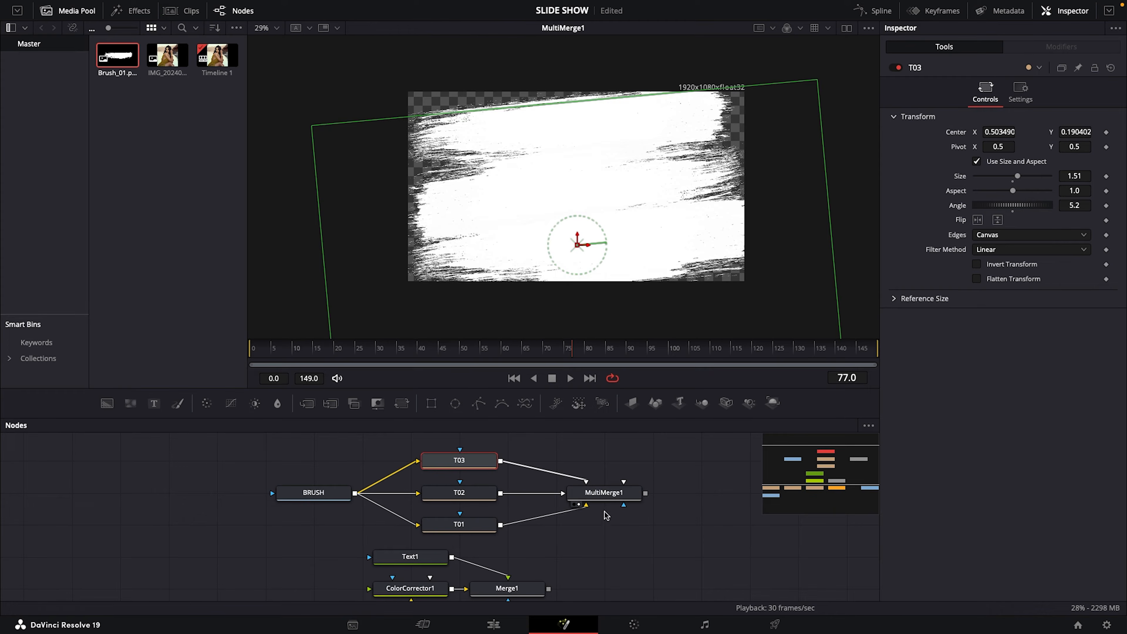
At frame 30, animate T01's Center to set its ending keyframe
click(606, 495)
drag(572, 353, 463, 350)
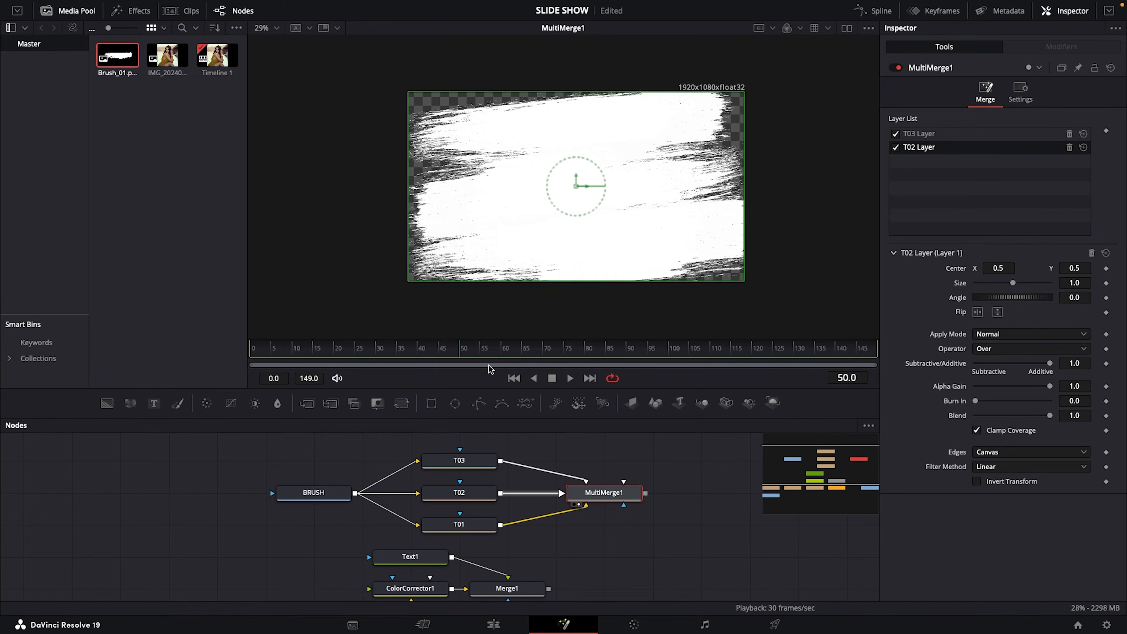
drag(460, 357, 376, 358)
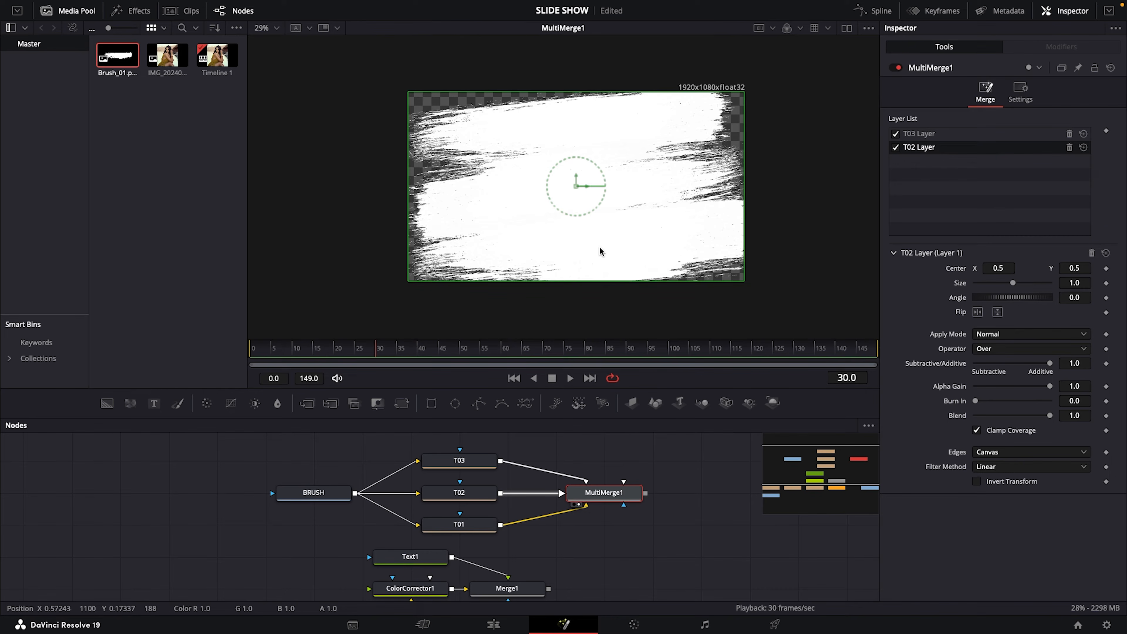
click(464, 527)
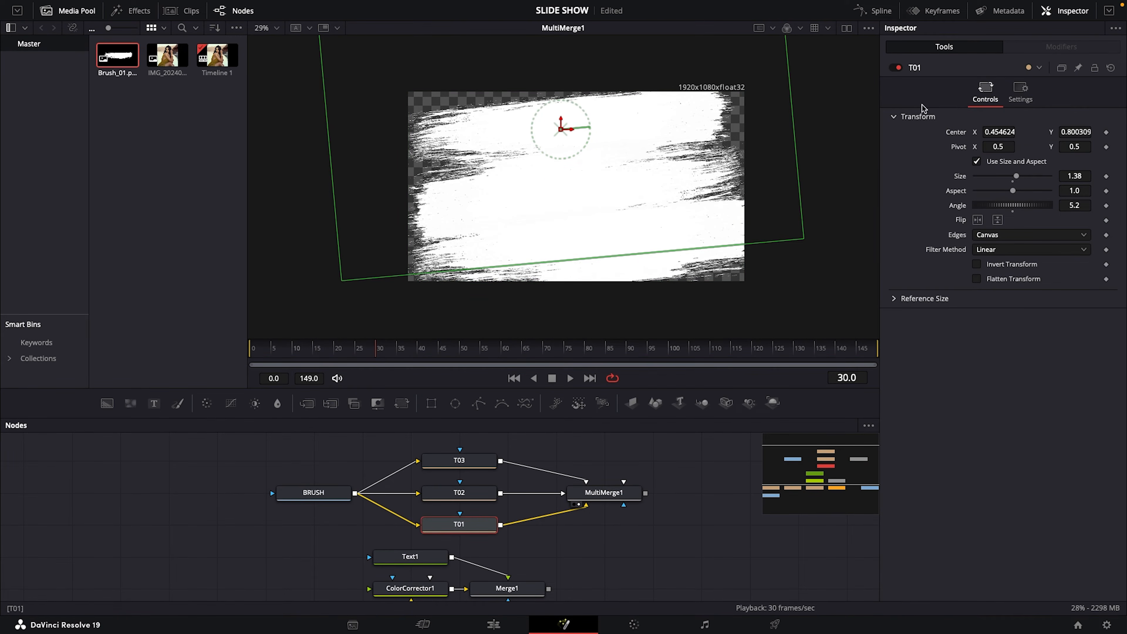
right_click(959, 135)
click(981, 149)
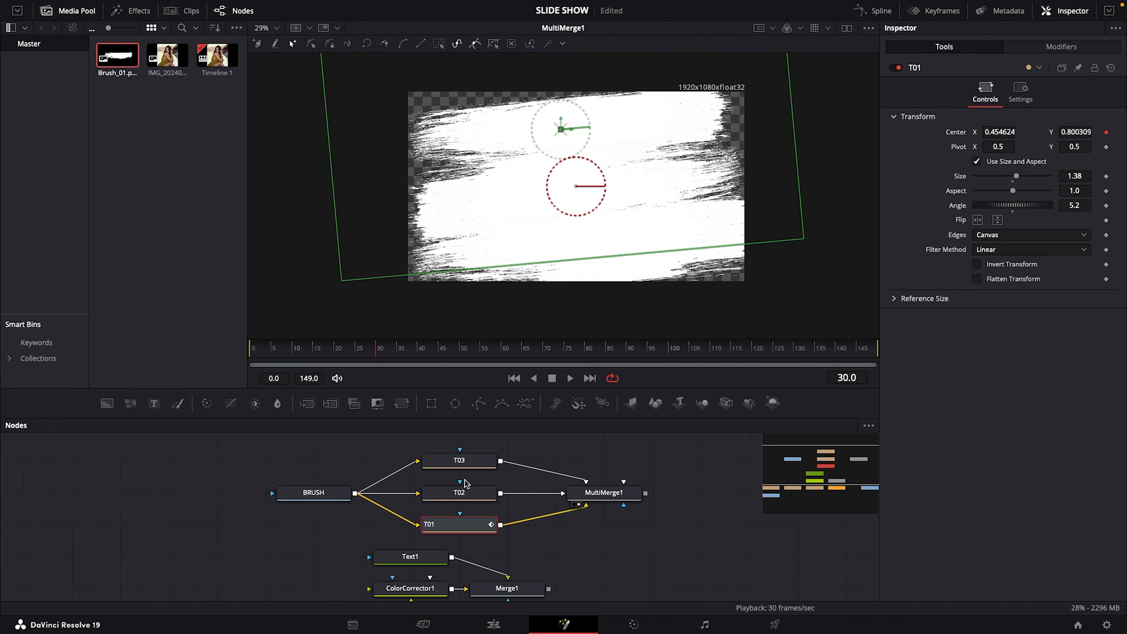
Animate the Center of T02 and T03 at frame 30 as well
click(465, 496)
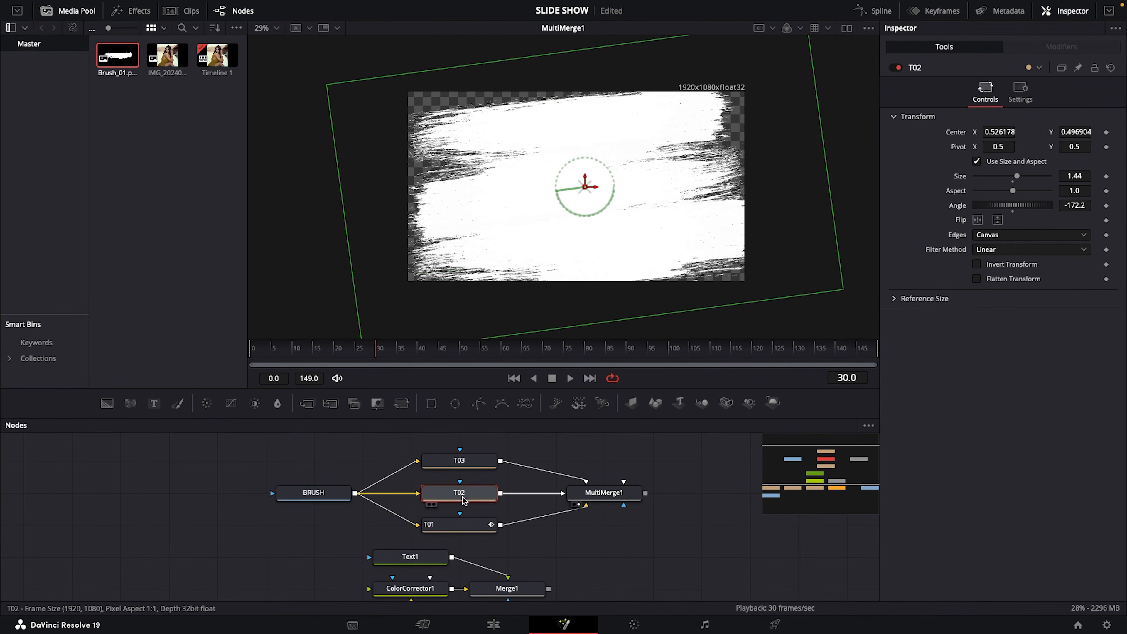
right_click(956, 134)
click(980, 147)
click(460, 462)
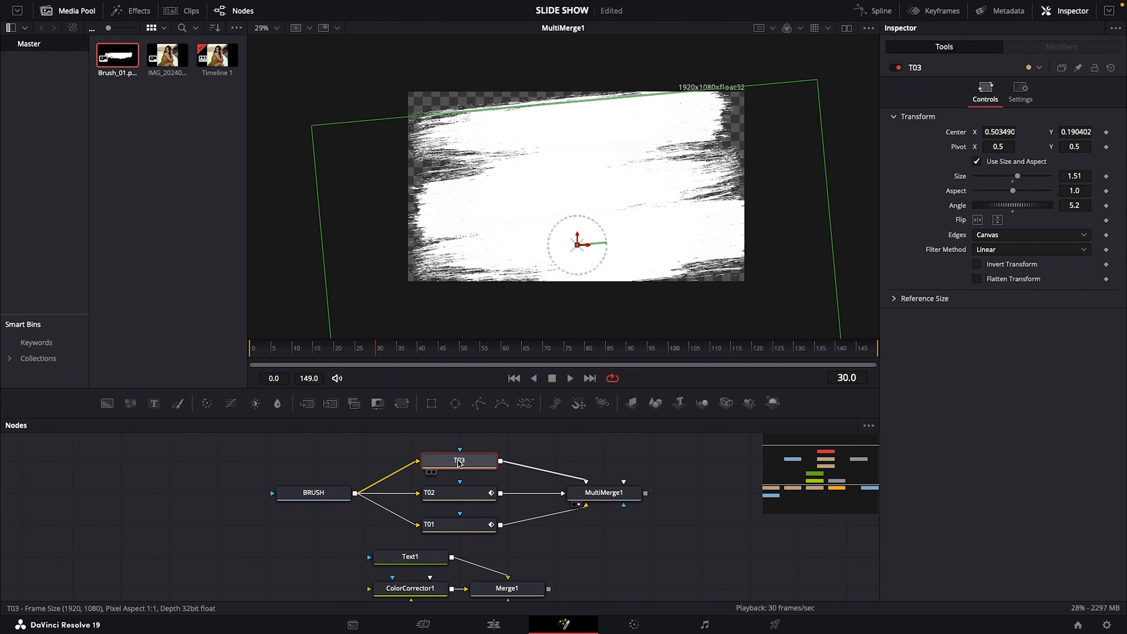
right_click(957, 133)
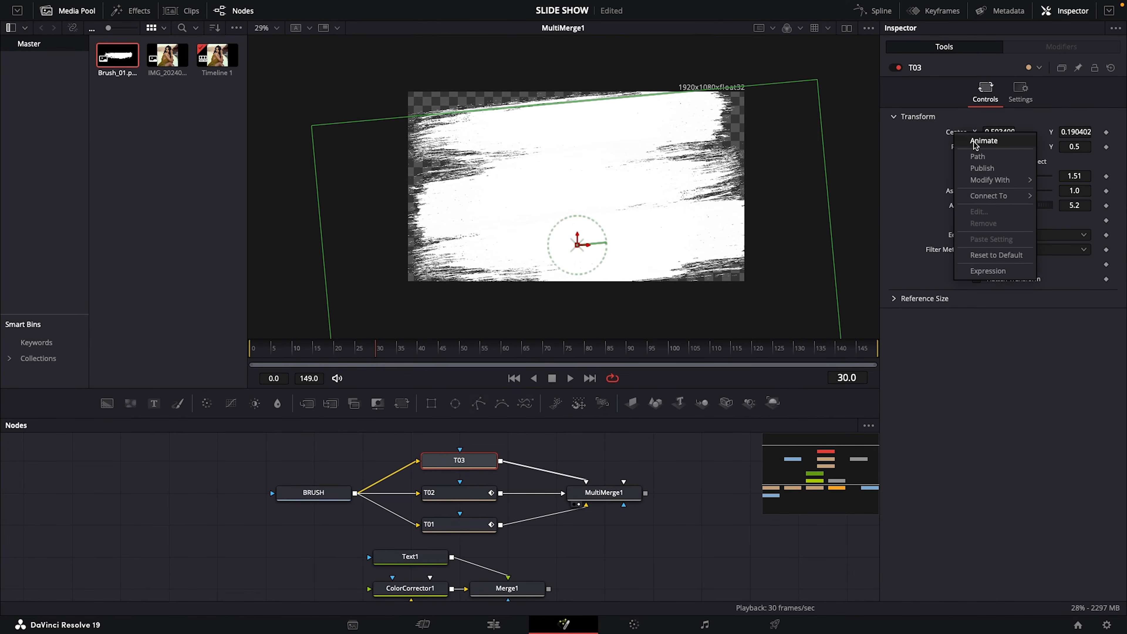
click(974, 143)
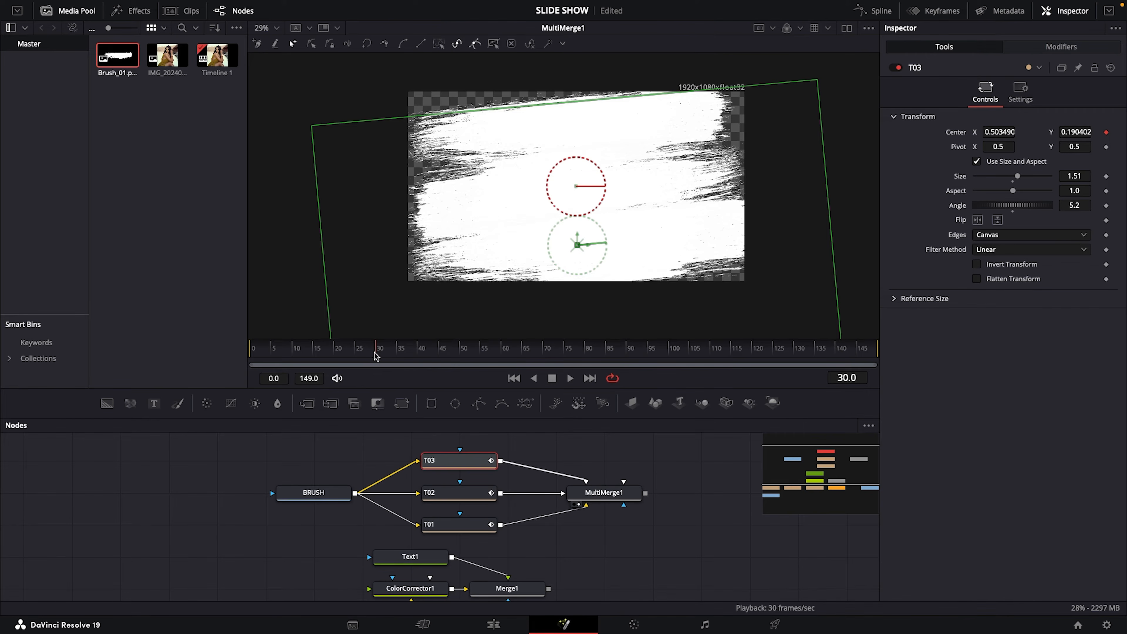
At frame 0, move T01 to about X -0.537, Y 0.587, T02 off the frame's right side, and T03 to about X -0.650, Y -0.091
drag(377, 355, 242, 358)
click(449, 532)
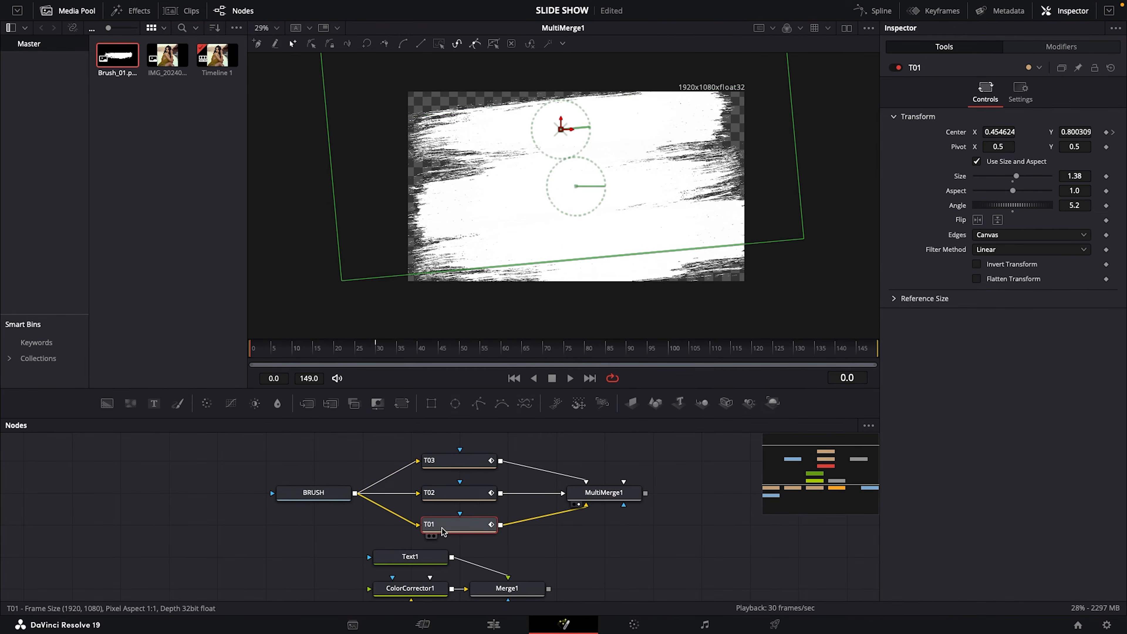
drag(561, 130, 231, 172)
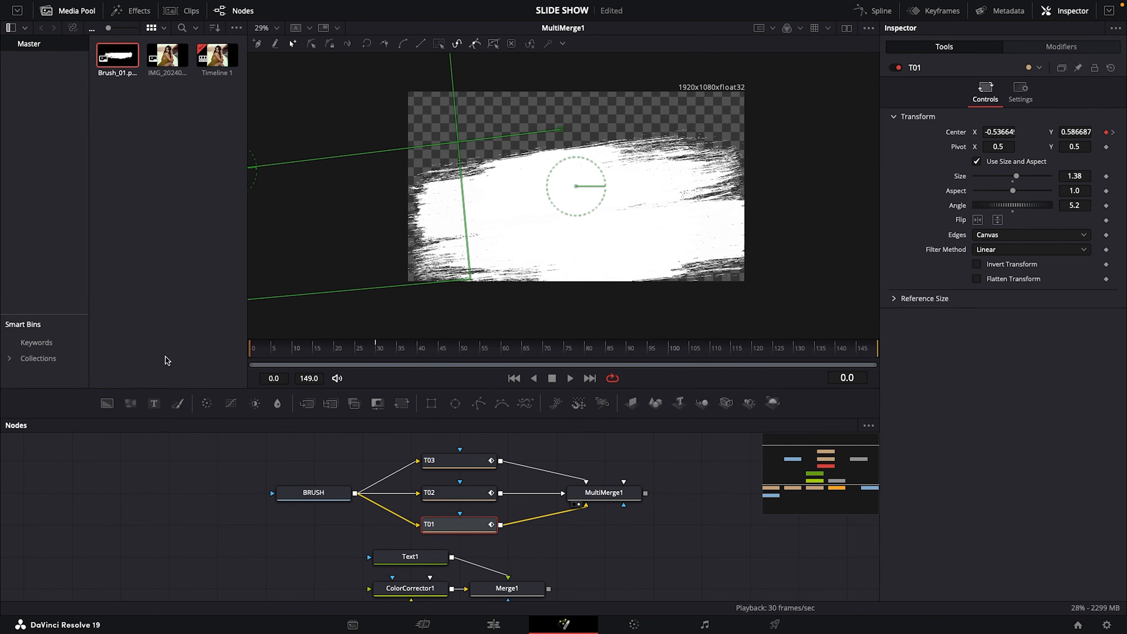
click(441, 498)
drag(576, 186, 941, 135)
click(441, 462)
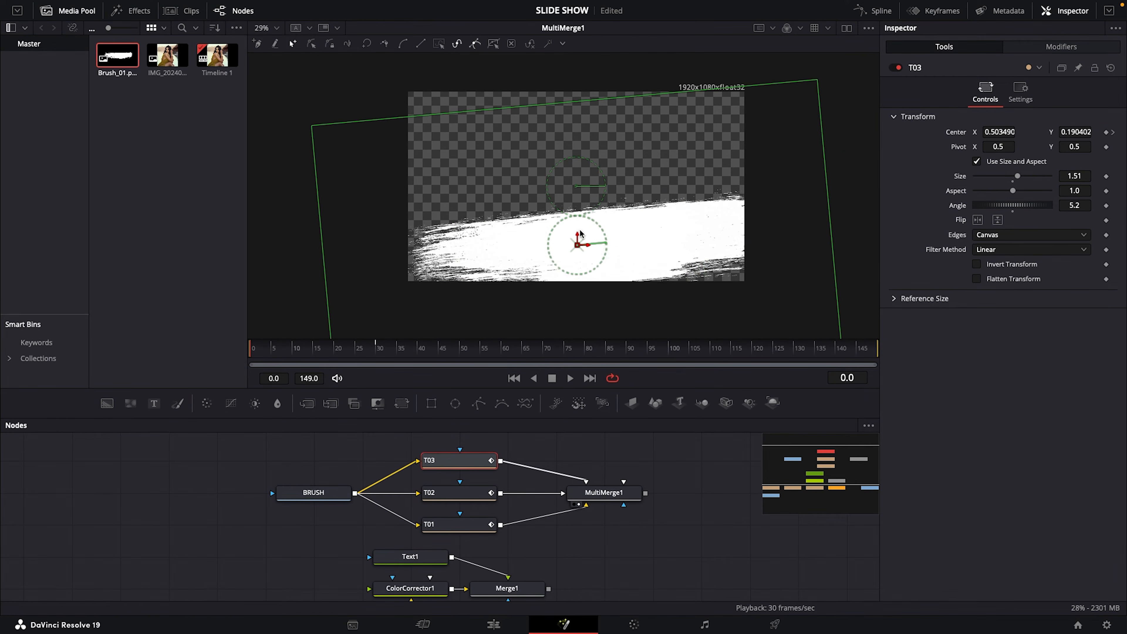
mouse_move(579, 247)
mouse_down()
mouse_move(297, 285)
mouse_move(265, 305)
mouse_move(191, 302)
mouse_up()
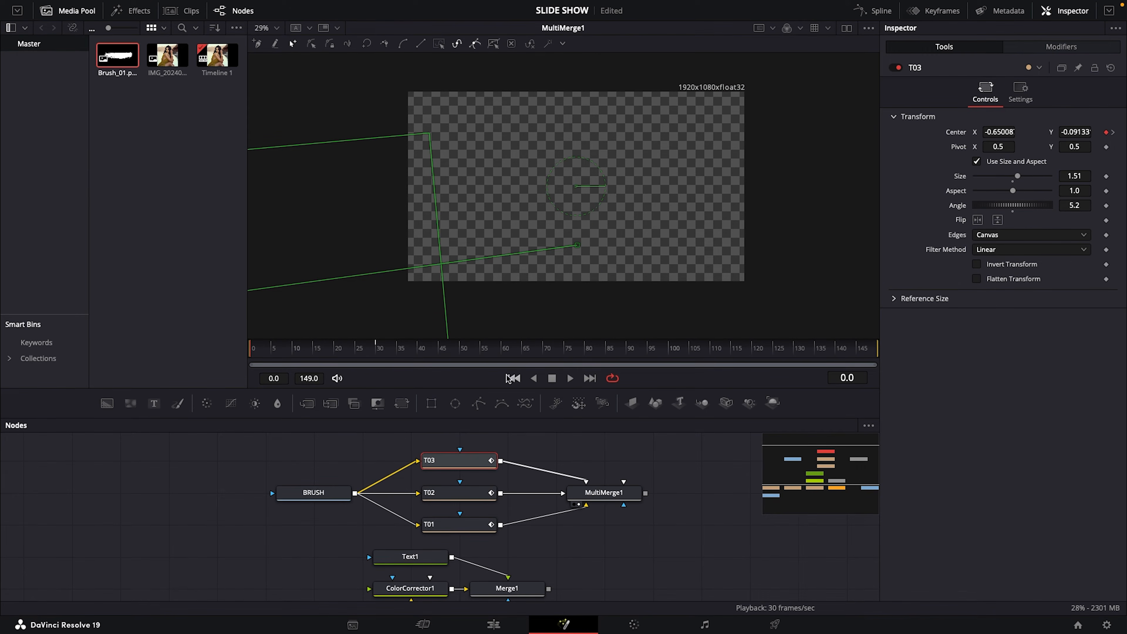
Play back the brush-stroke slide-in from frame 0 to check the motion of all three strokes
click(570, 379)
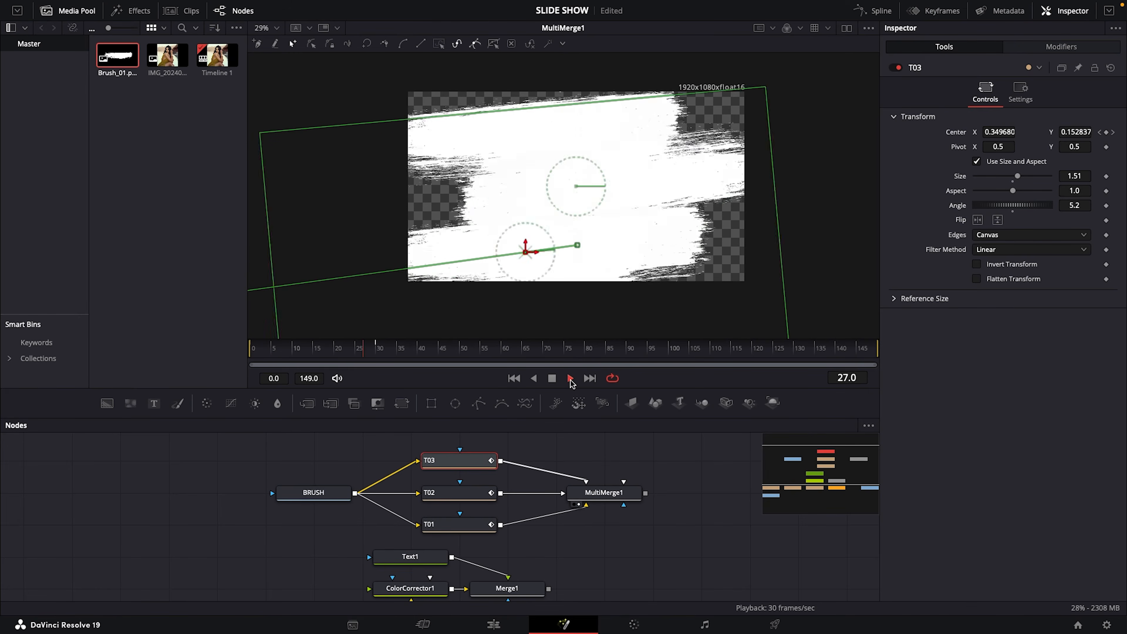
click(553, 380)
drag(417, 345, 250, 348)
click(572, 380)
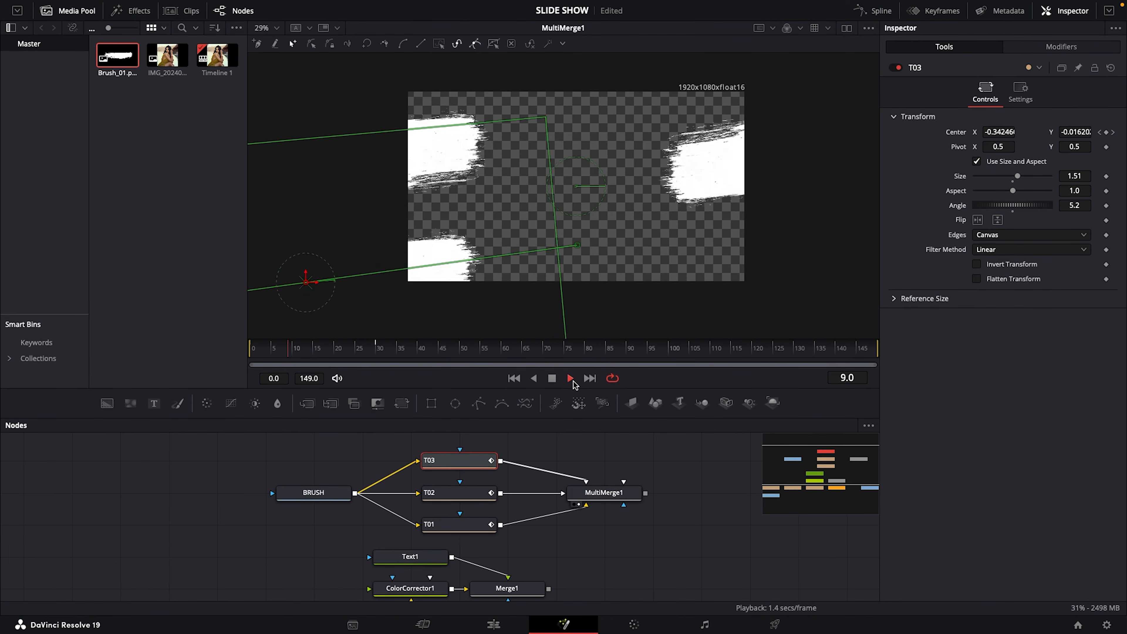
click(551, 377)
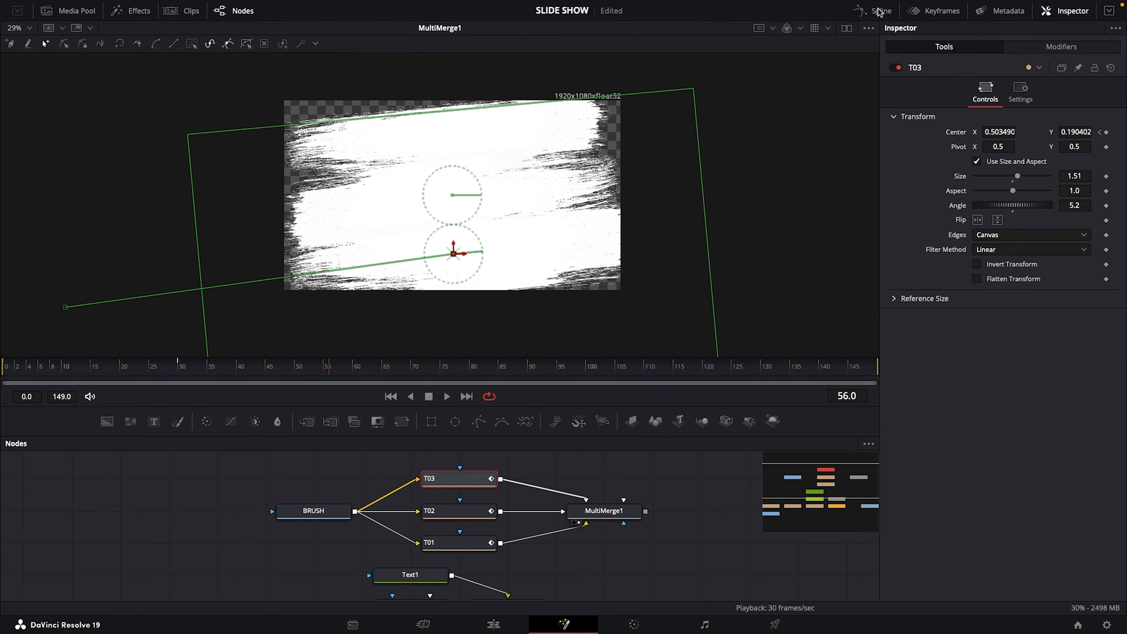
Show only T01's animation curve in an enlarged Spline editor, fitted to its keyframes
click(879, 12)
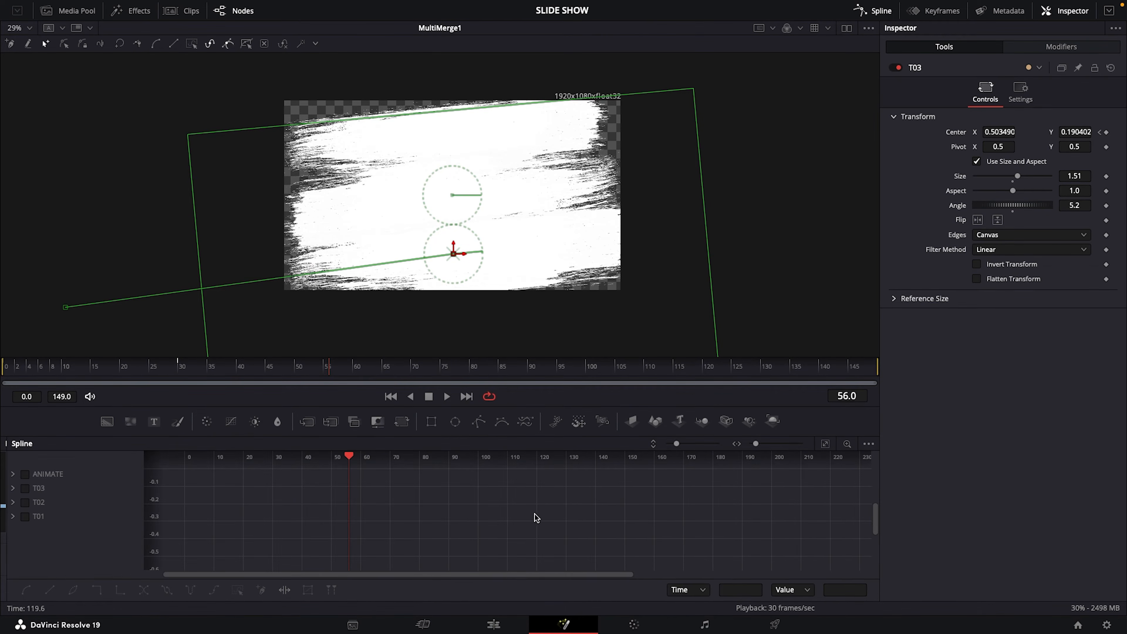
drag(363, 404, 363, 314)
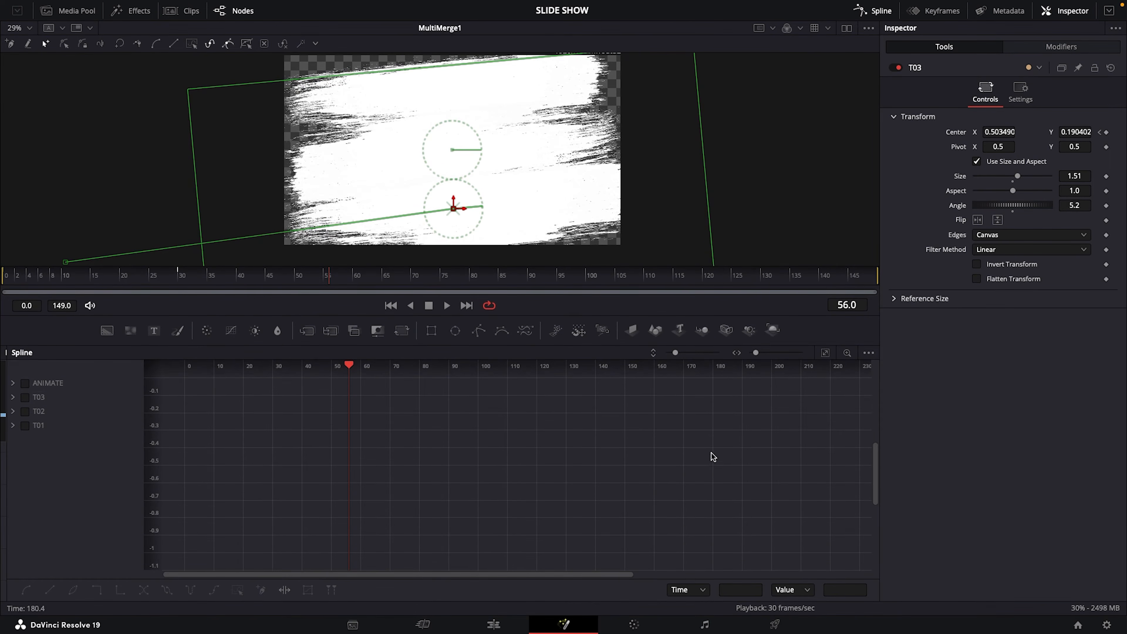
click(25, 411)
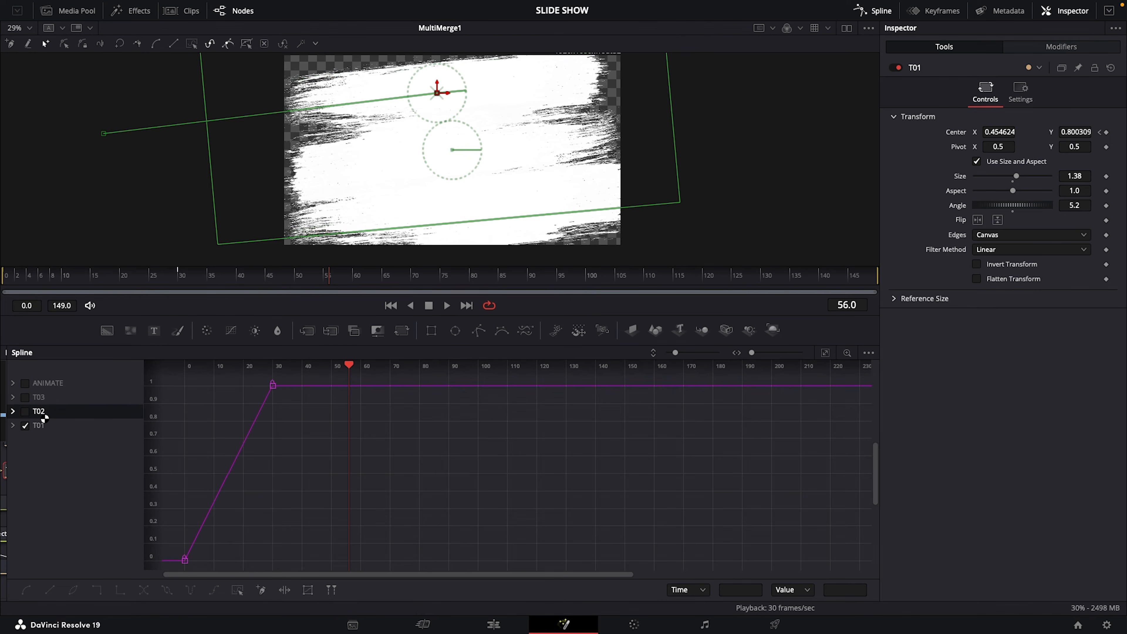
click(41, 398)
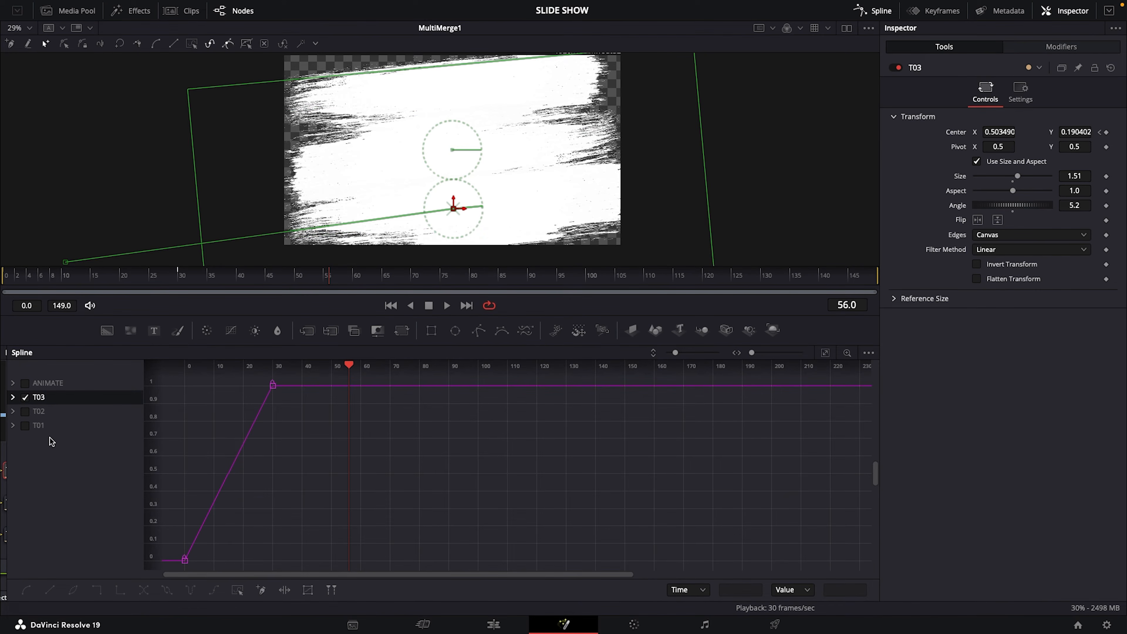
click(25, 398)
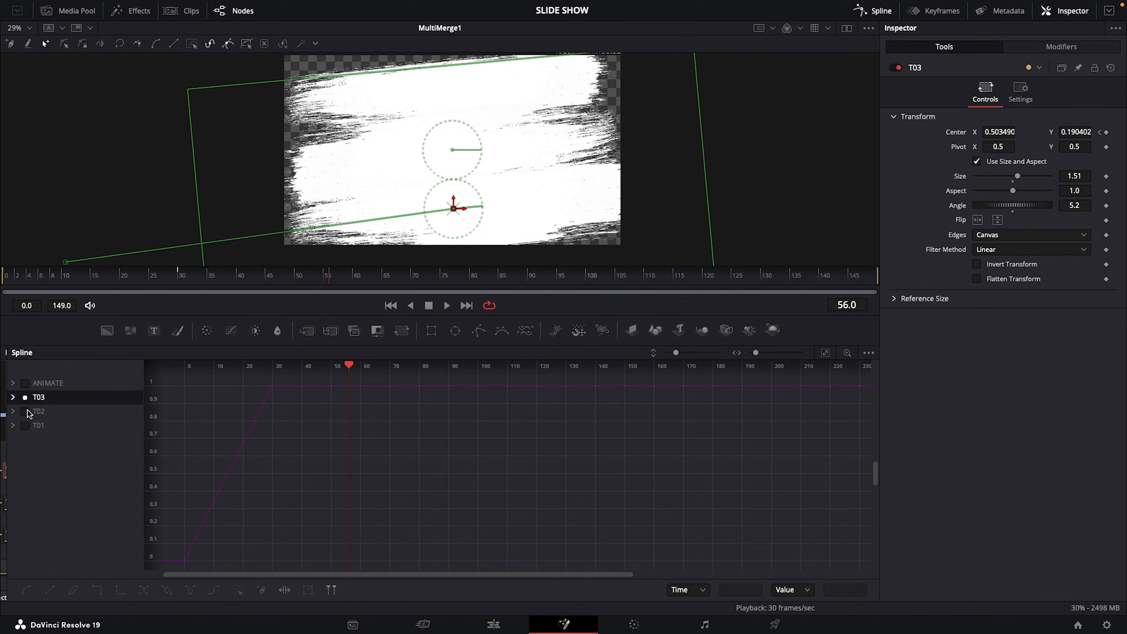
click(30, 427)
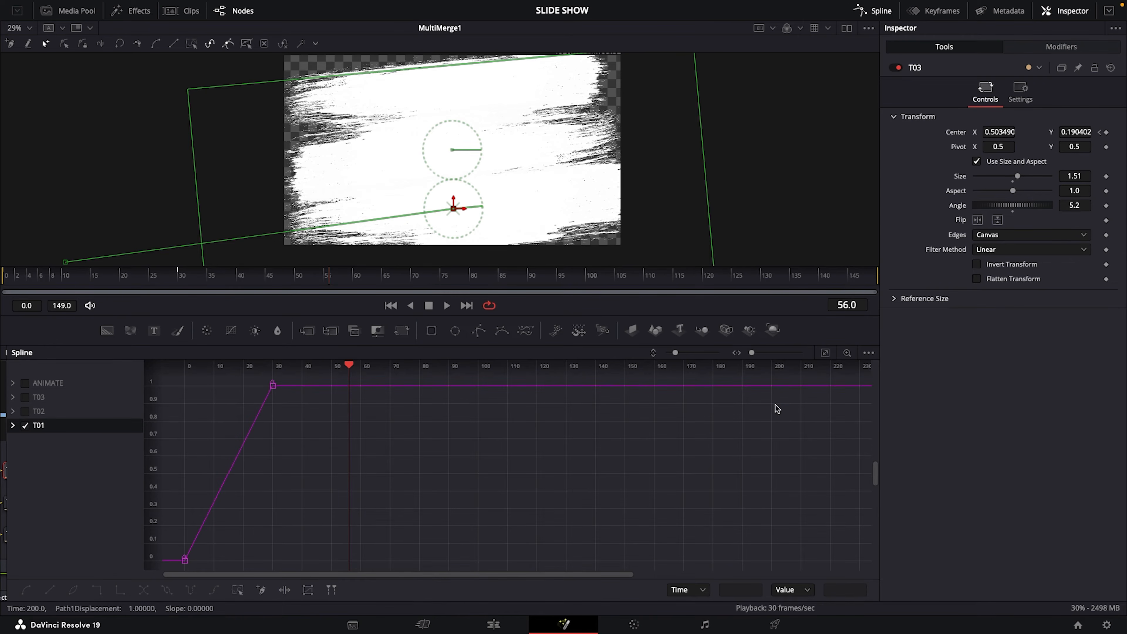
click(825, 353)
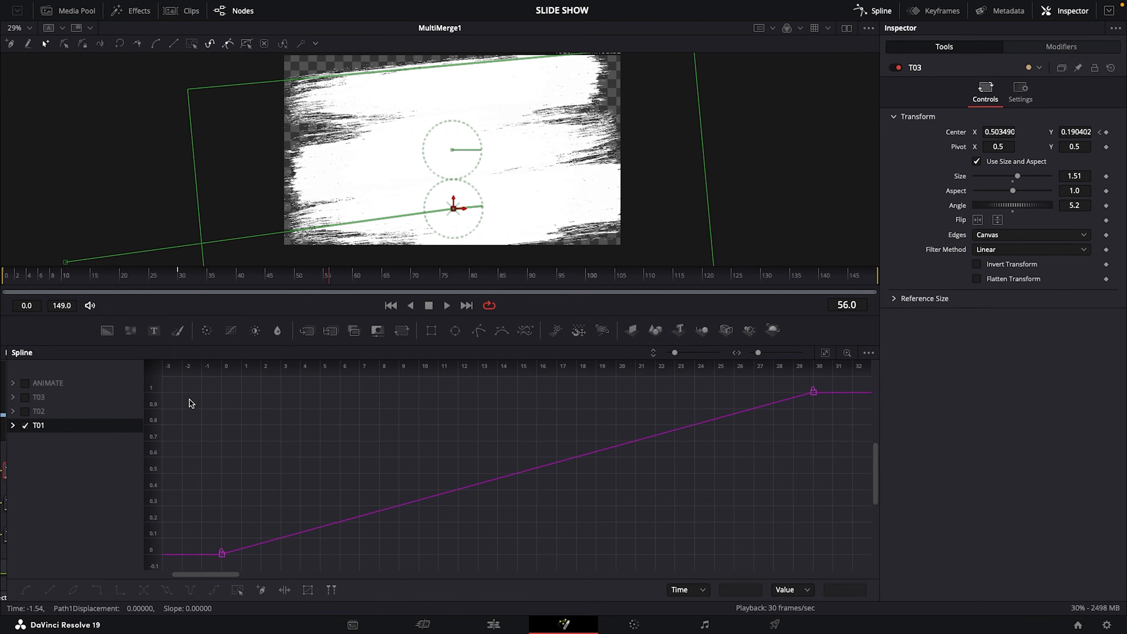
Smooth both T01 keyframes and extend the ending keyframe's handle back to frame 0 for a long ease-out
drag(182, 377, 840, 562)
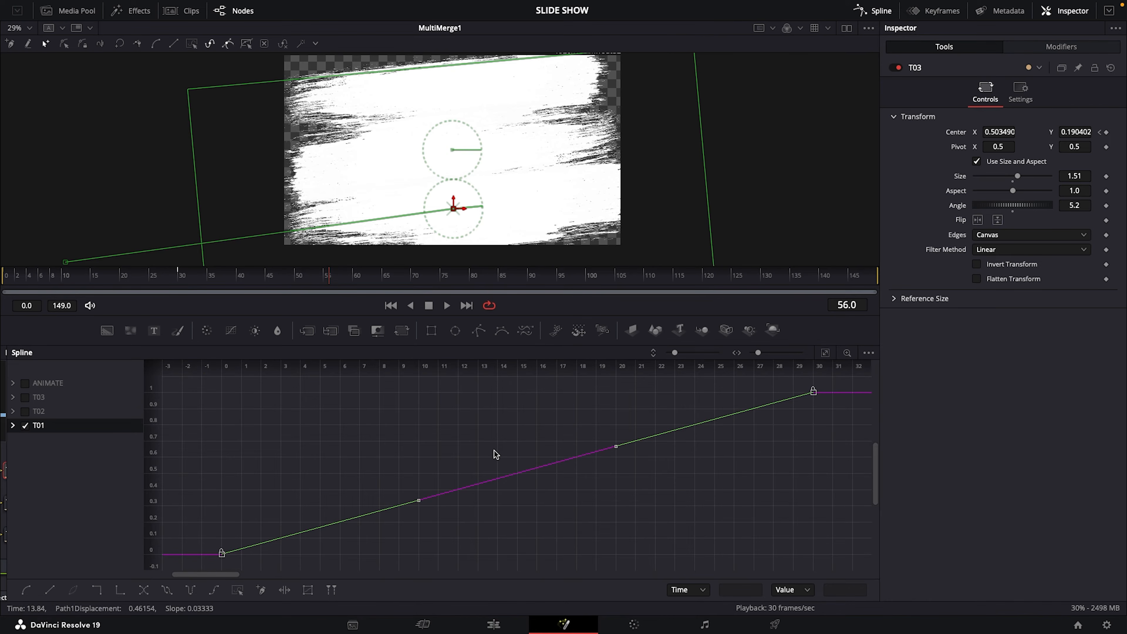
key(shift+s)
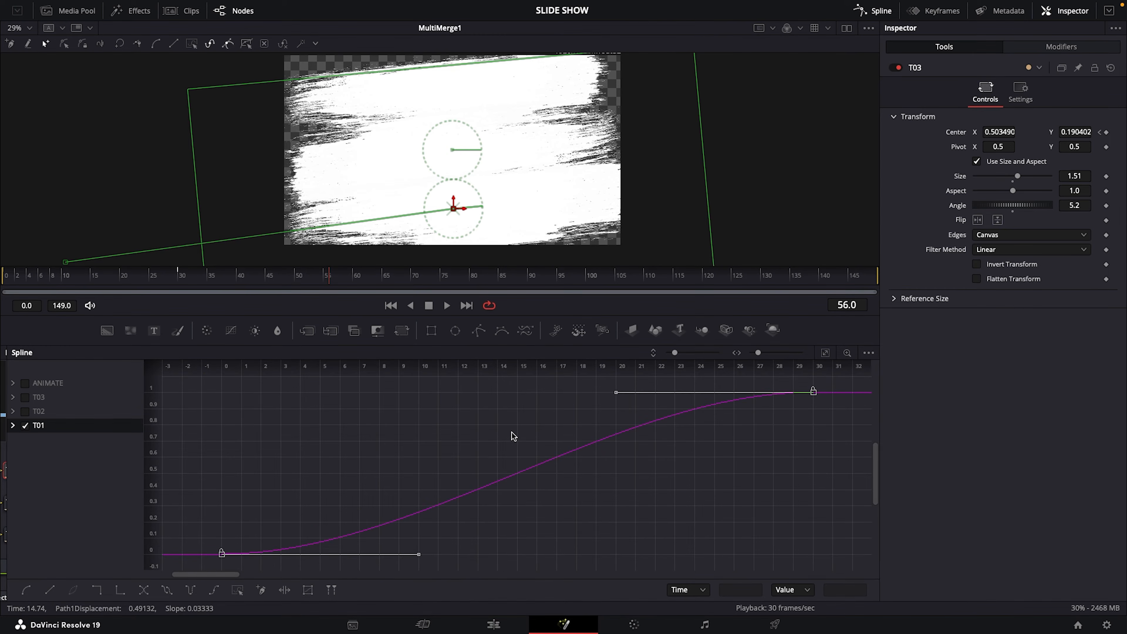
drag(329, 283, 3, 301)
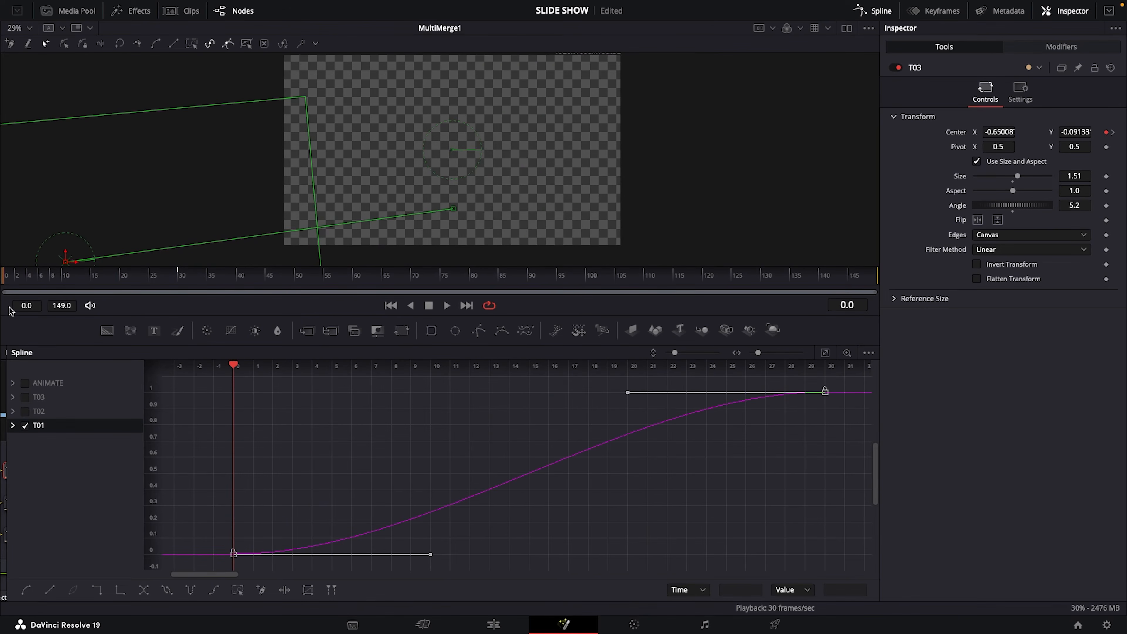
drag(626, 395, 230, 397)
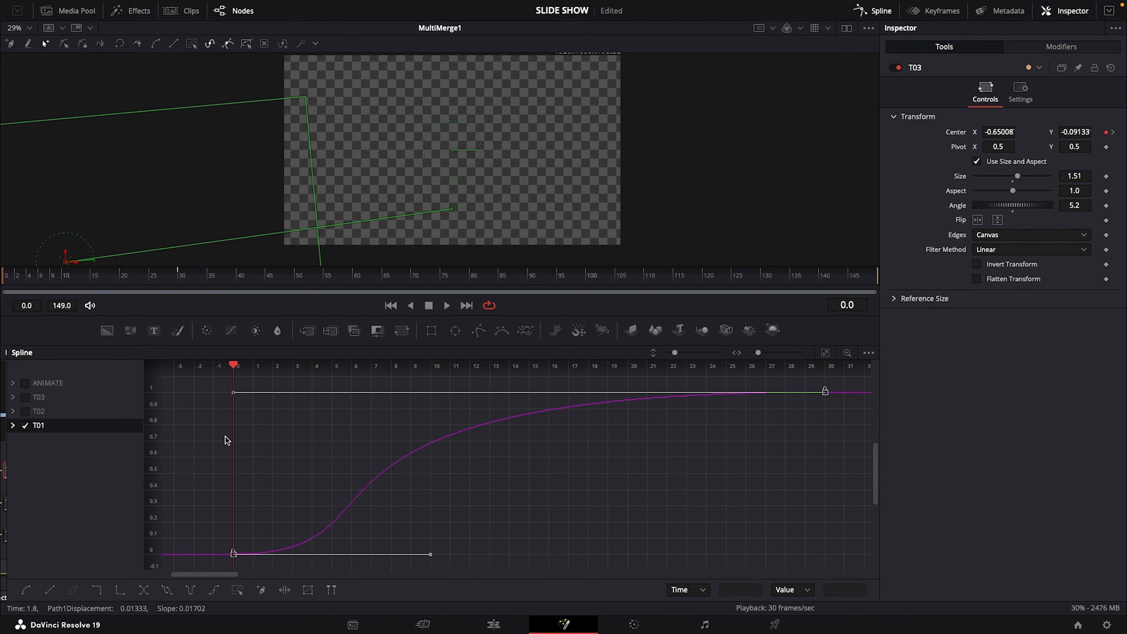
Smooth T02's animation curve and extend its ending keyframe's handle back to frame 0
click(25, 425)
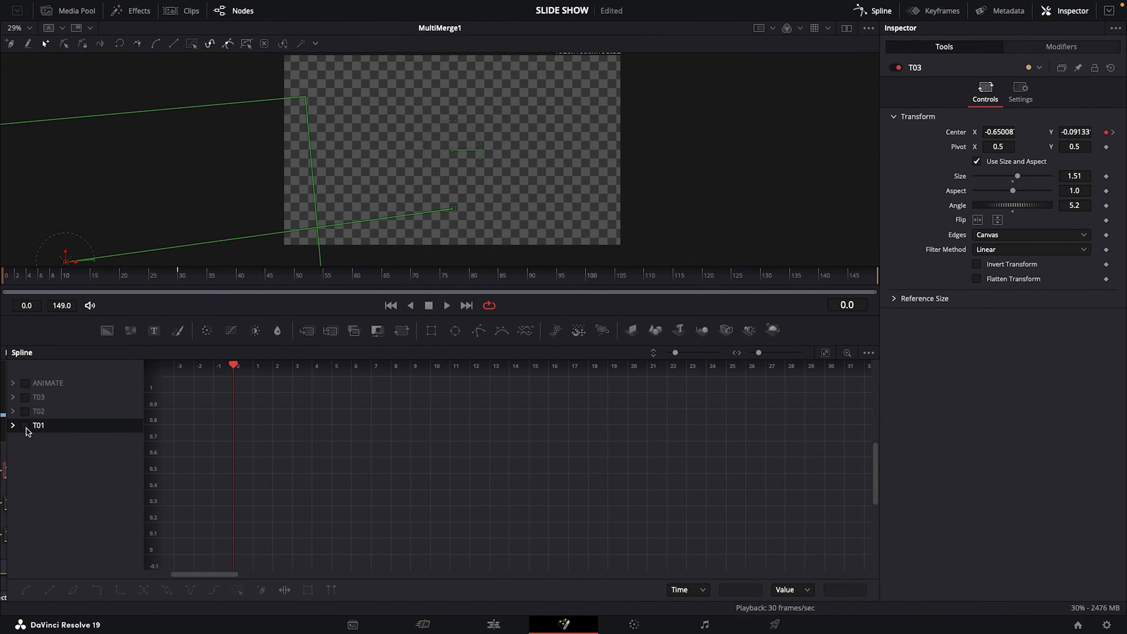
click(27, 413)
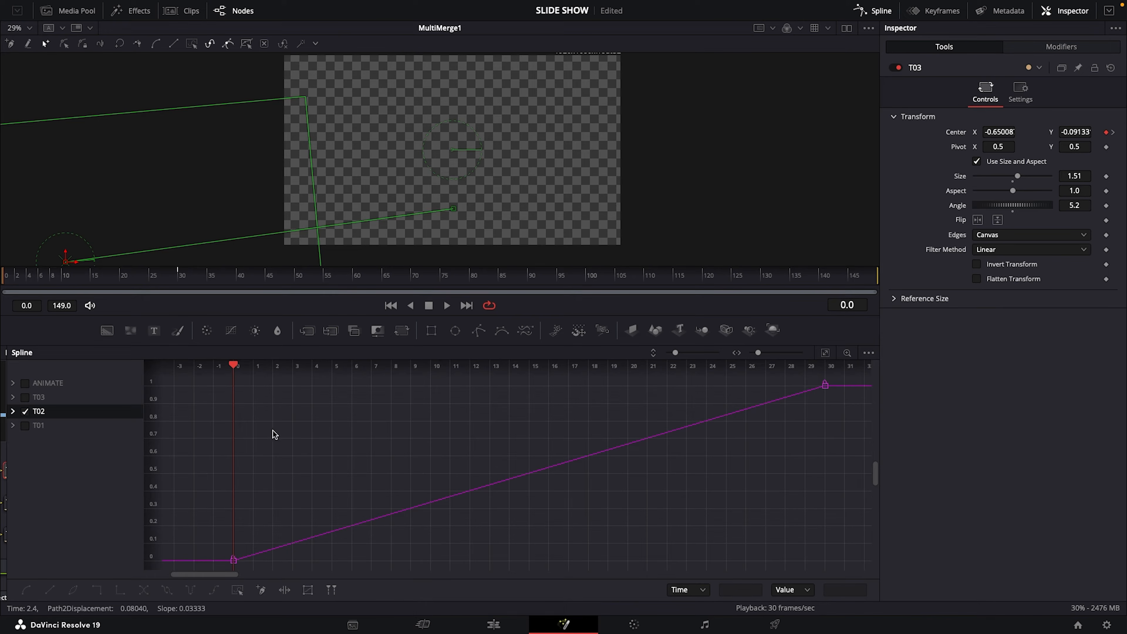
drag(188, 381, 869, 559)
key(shift+s)
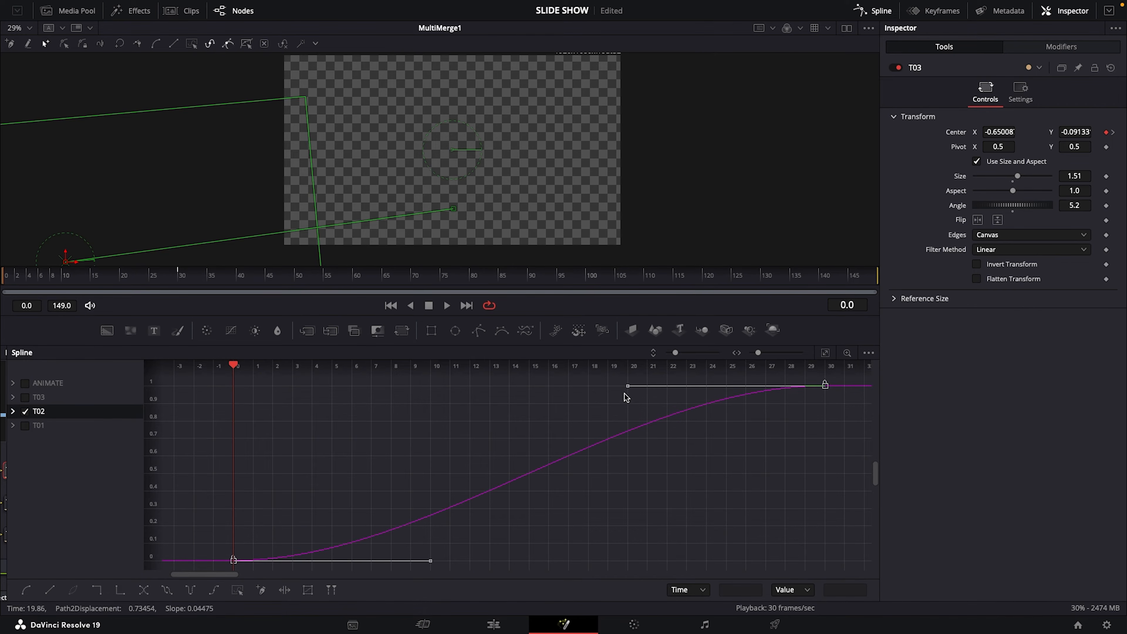
drag(625, 390, 231, 391)
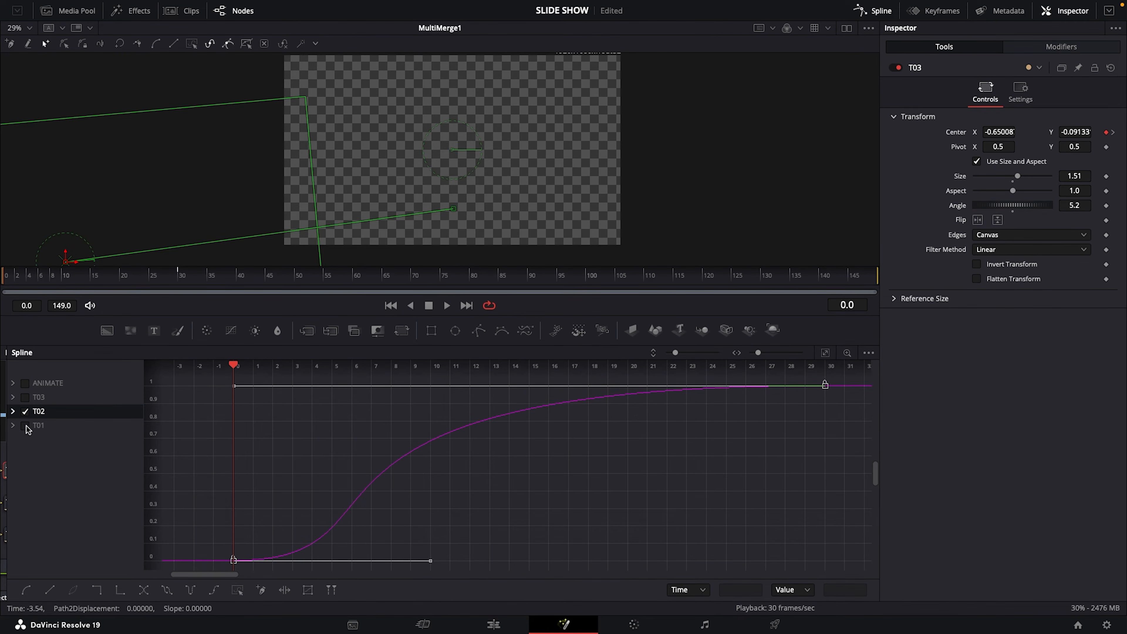
Smooth T03's animation curve and extend its ending keyframe's handle back to frame 0
click(26, 412)
click(25, 398)
drag(186, 382, 857, 575)
key(s)
drag(626, 391, 232, 391)
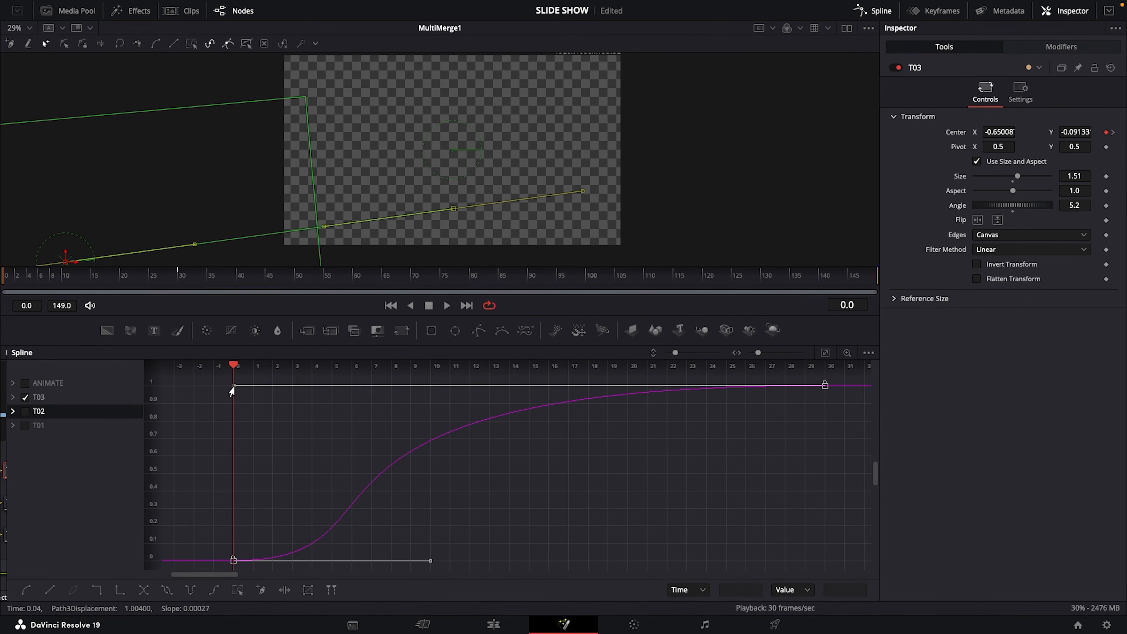
Close the Spline editor, enlarge the viewer and play back the eased brush strokes from frame 0
click(879, 13)
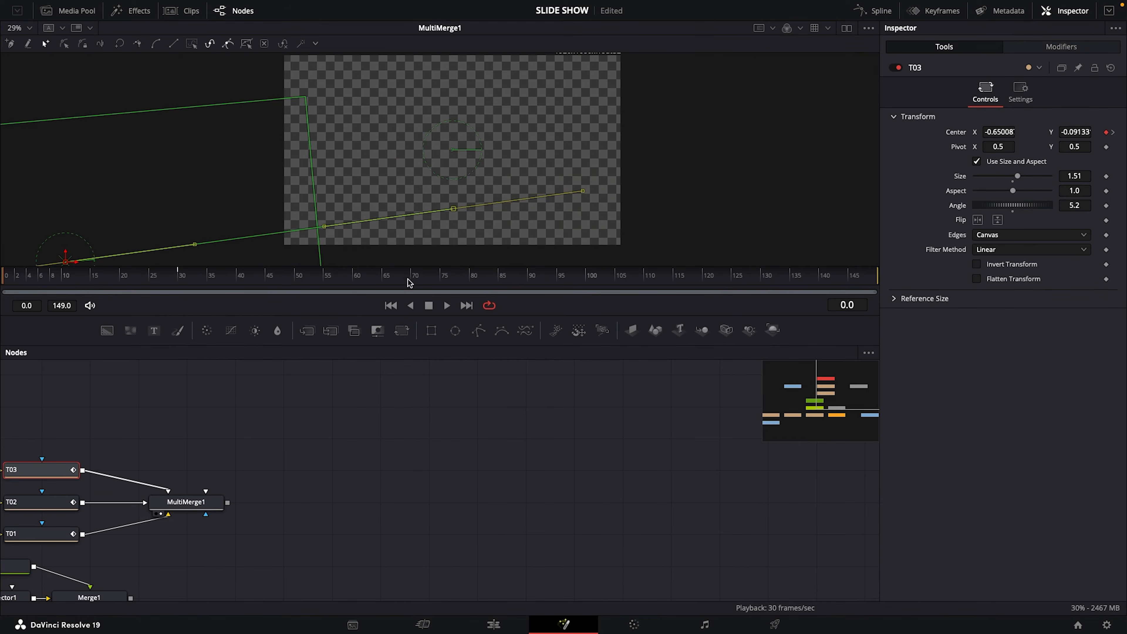
drag(316, 316, 457, 424)
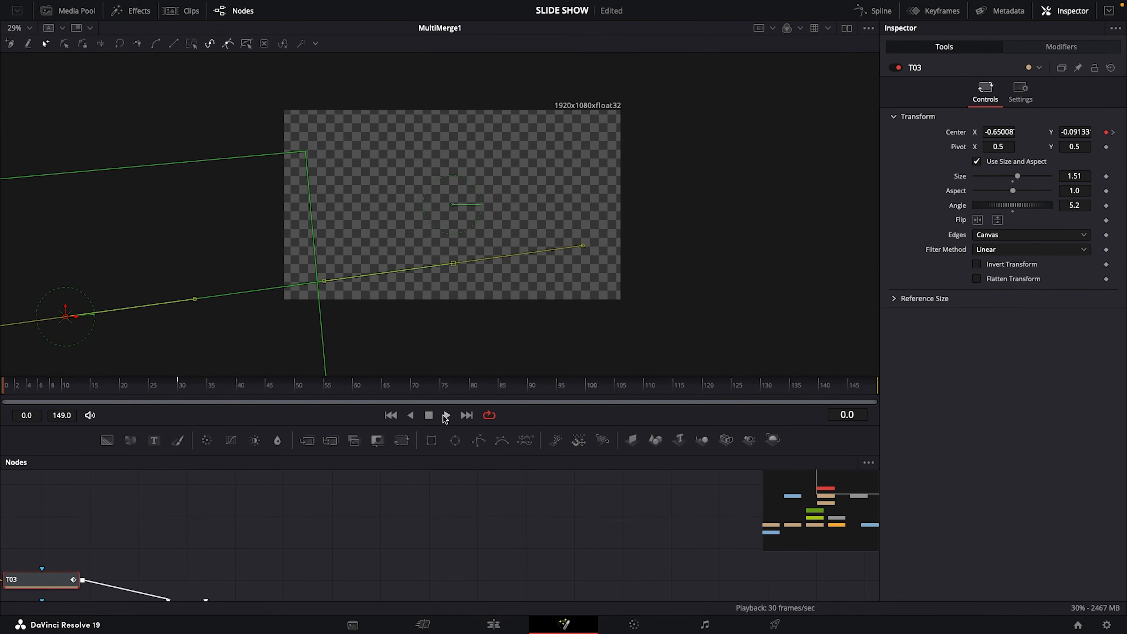
click(447, 415)
key(space)
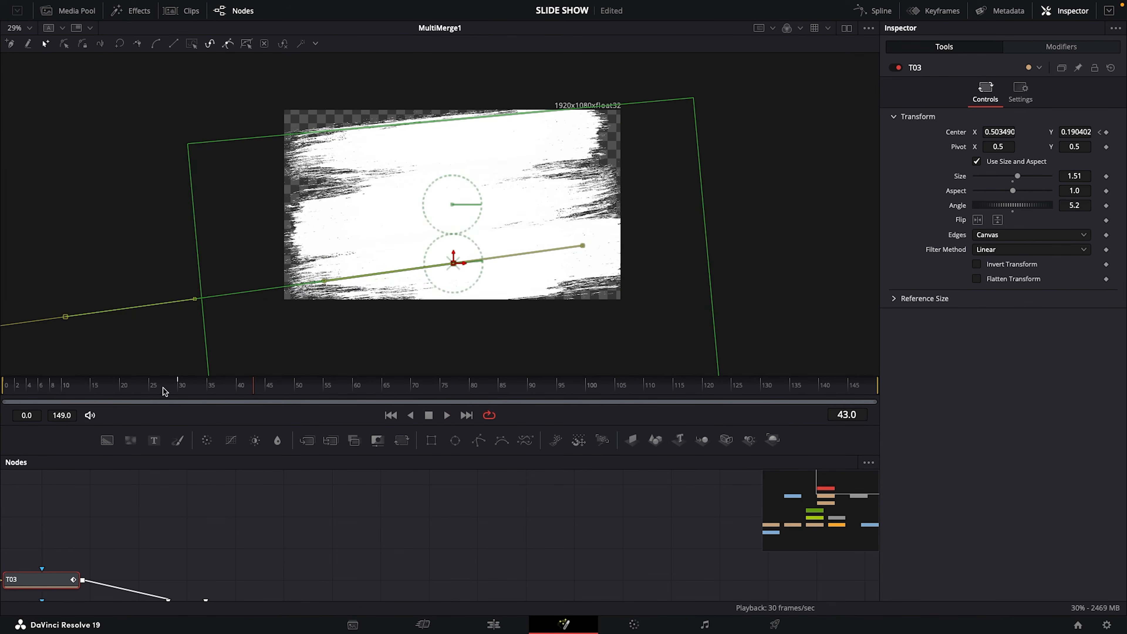
drag(165, 389, 1, 400)
click(448, 416)
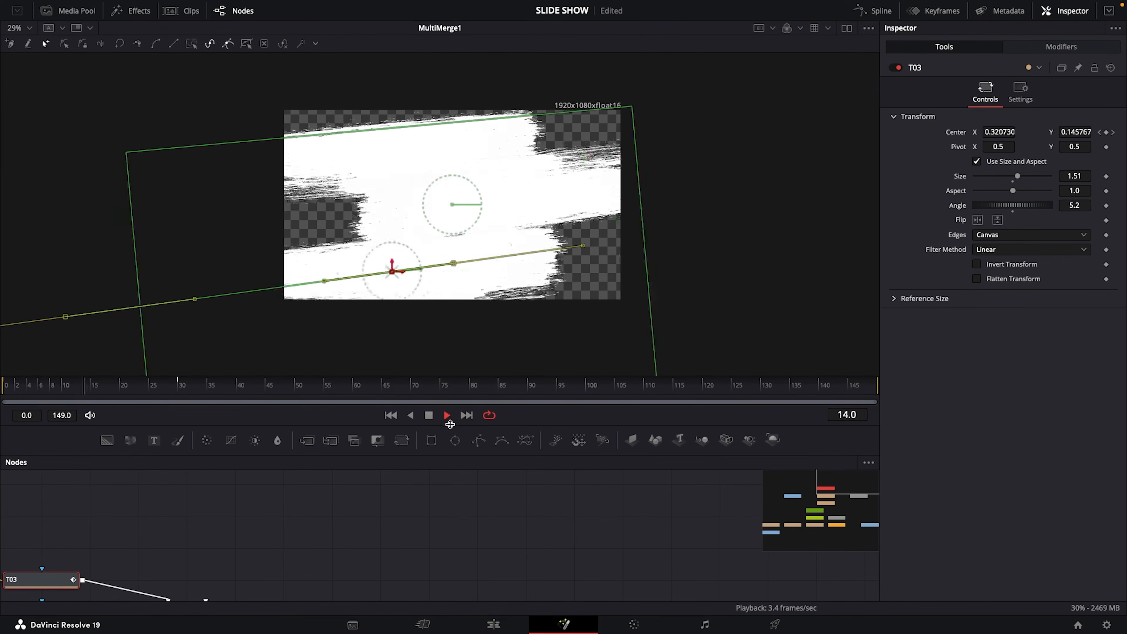
click(447, 416)
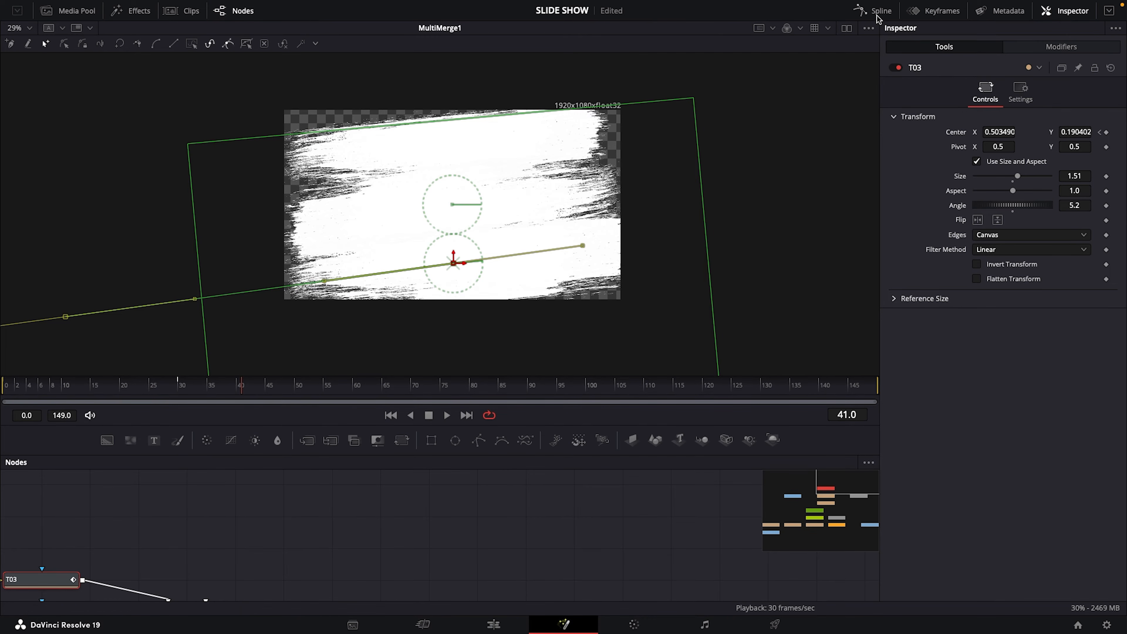
In the Spline editor, shift both T02 keyframes forward by 15 frames, starting its slide-in at frame 15, and hide its curve
click(868, 10)
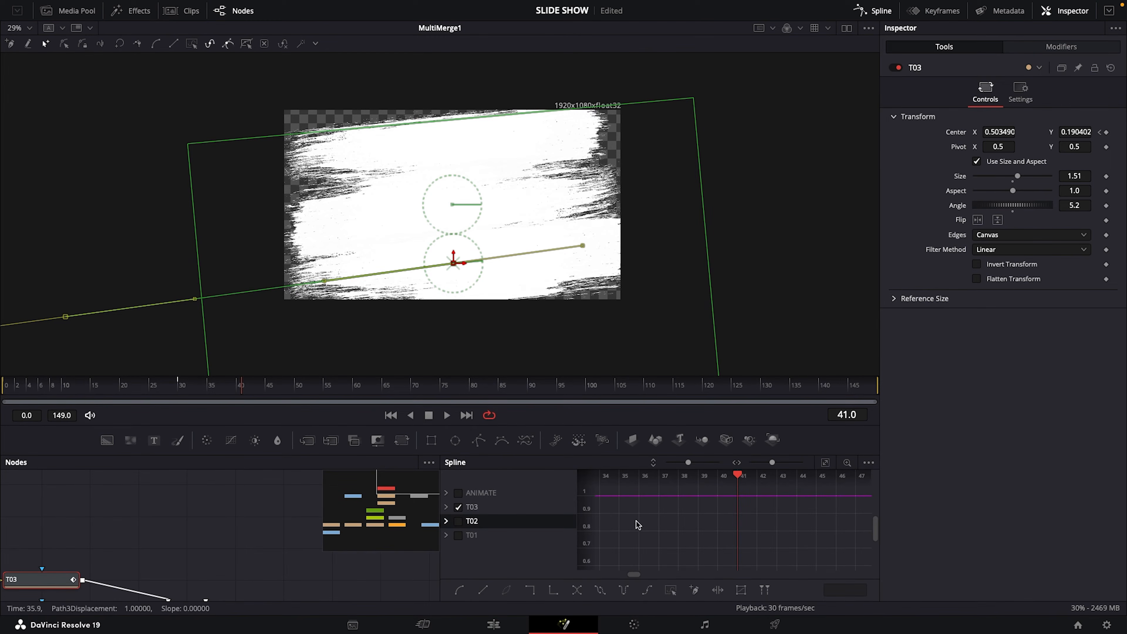
key(F5)
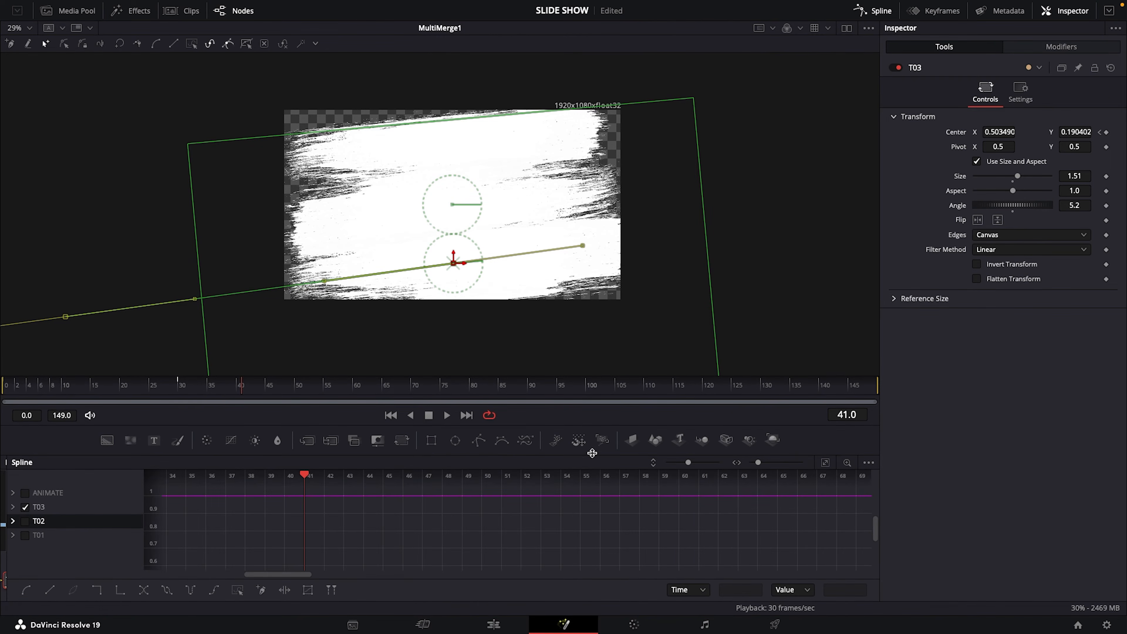
drag(443, 426, 443, 318)
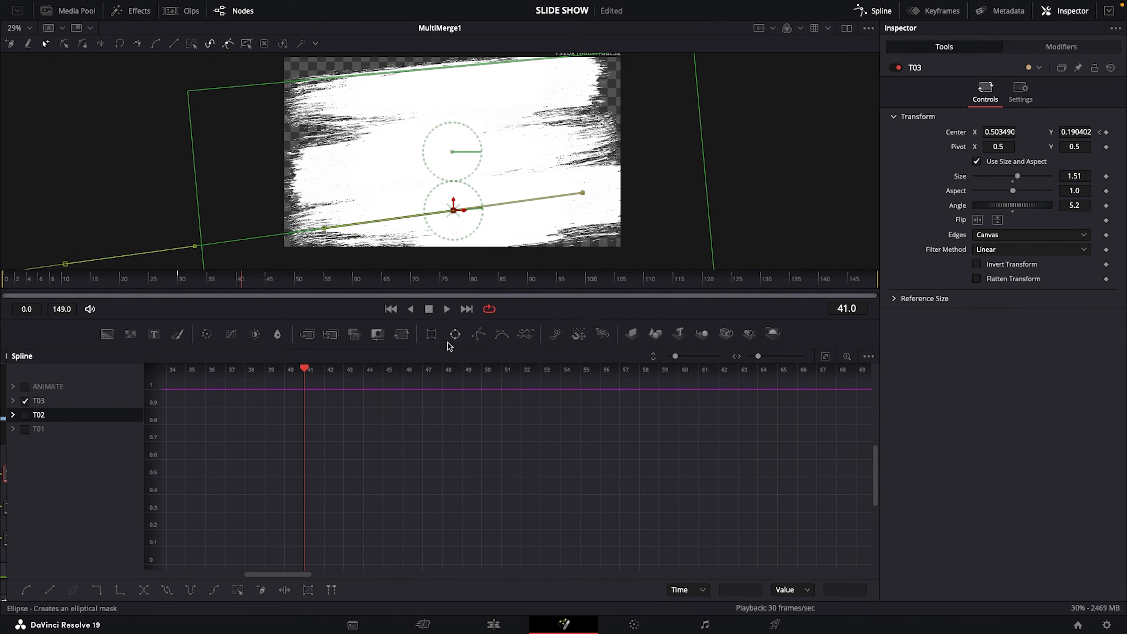
click(26, 402)
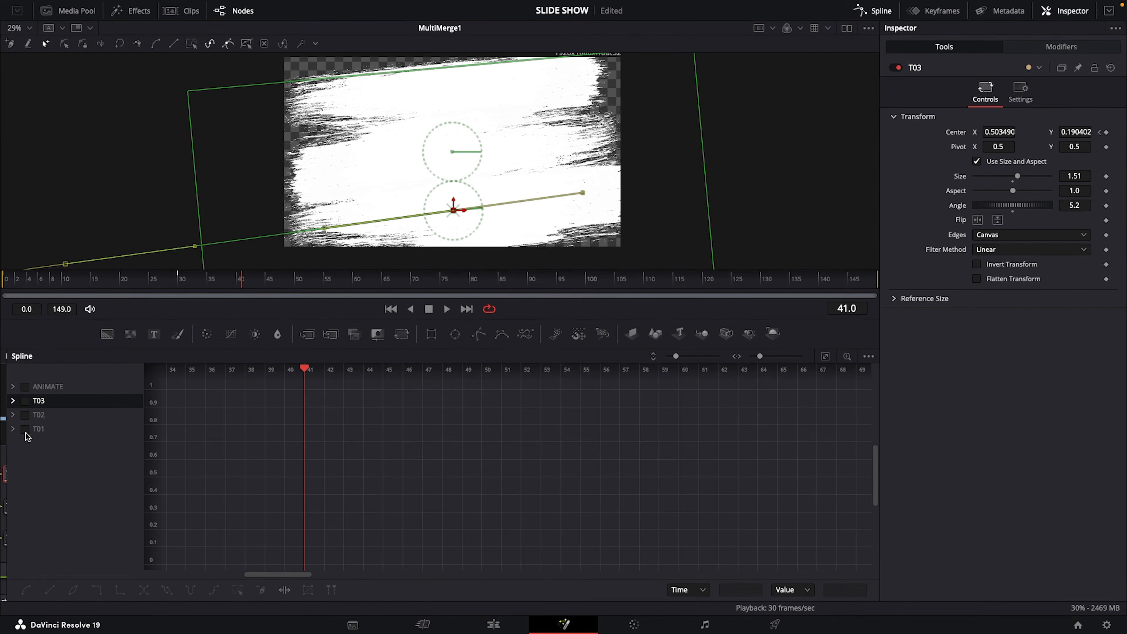
click(26, 415)
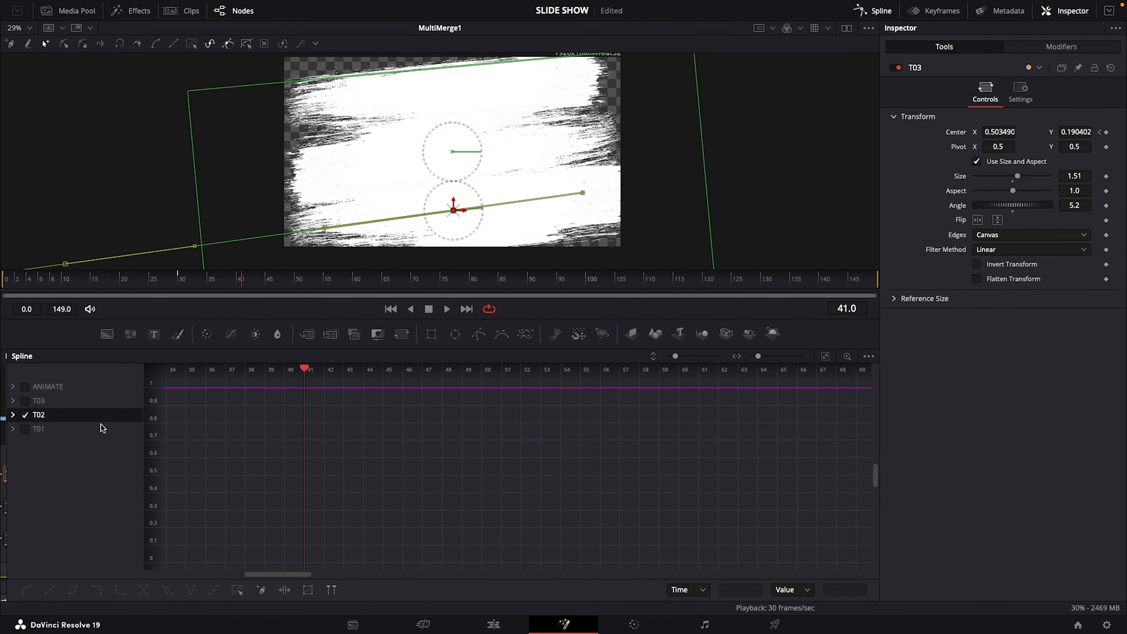
click(825, 358)
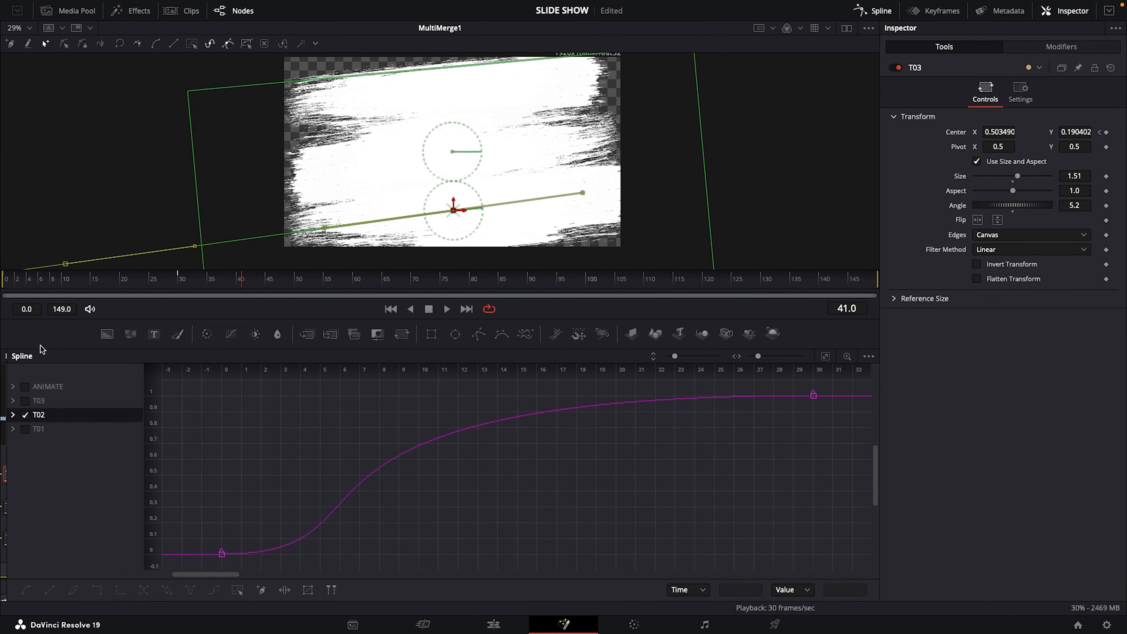
click(93, 283)
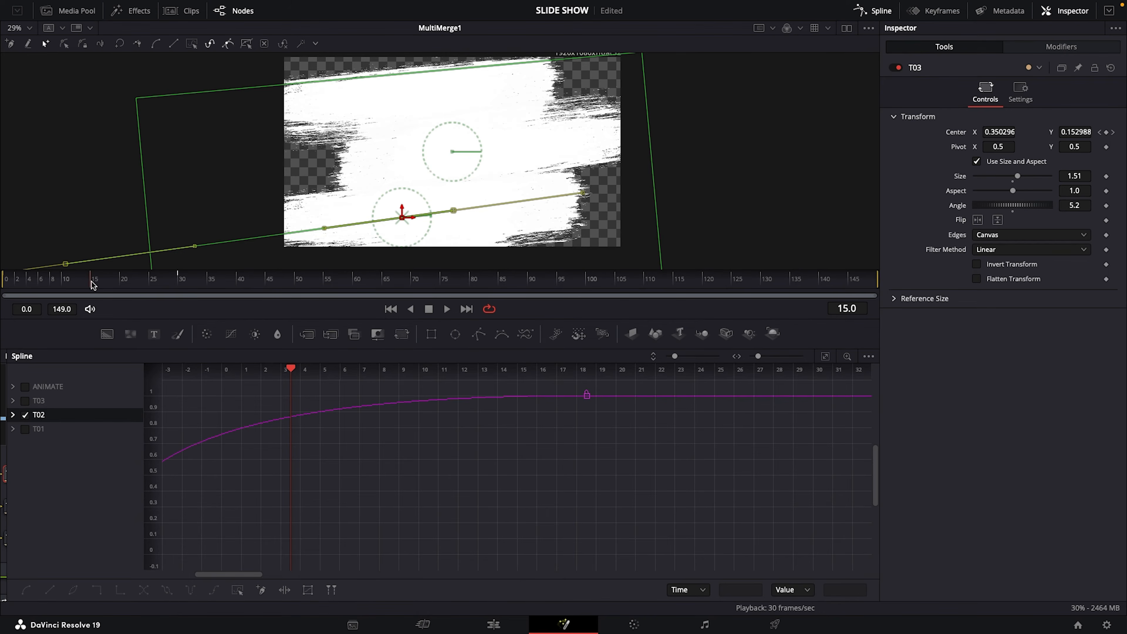
click(826, 357)
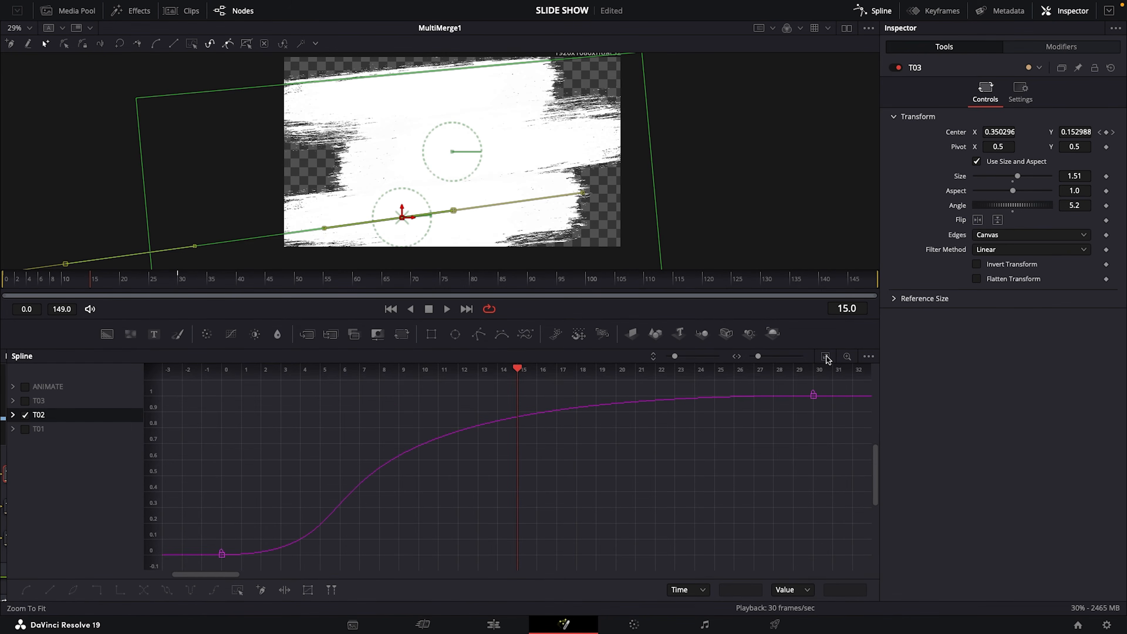
drag(197, 384, 845, 571)
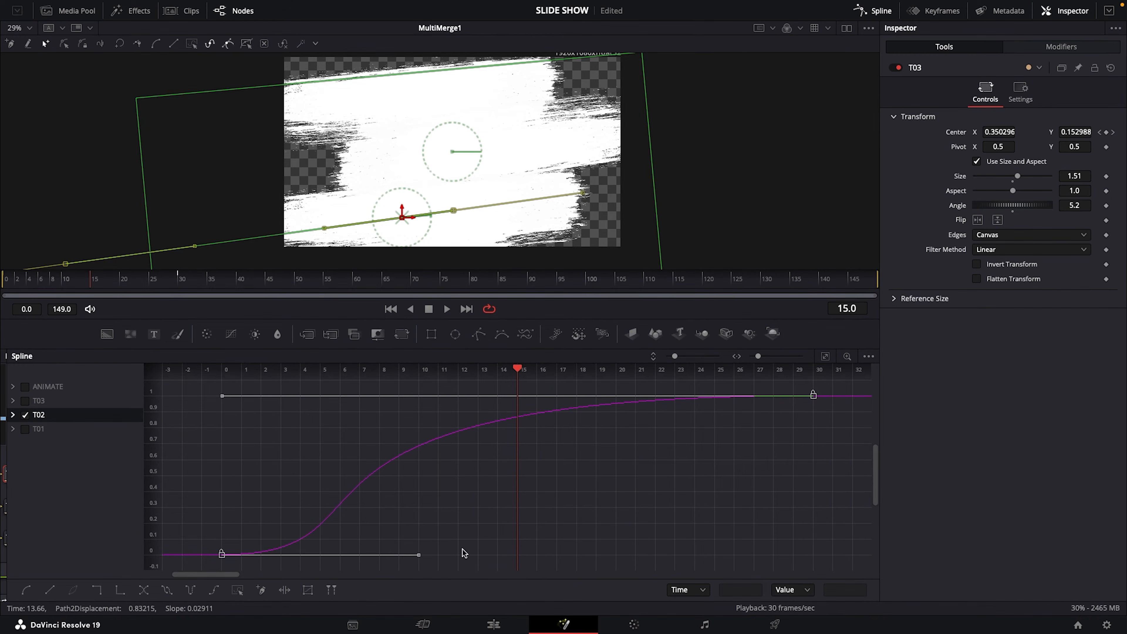
drag(221, 555, 511, 563)
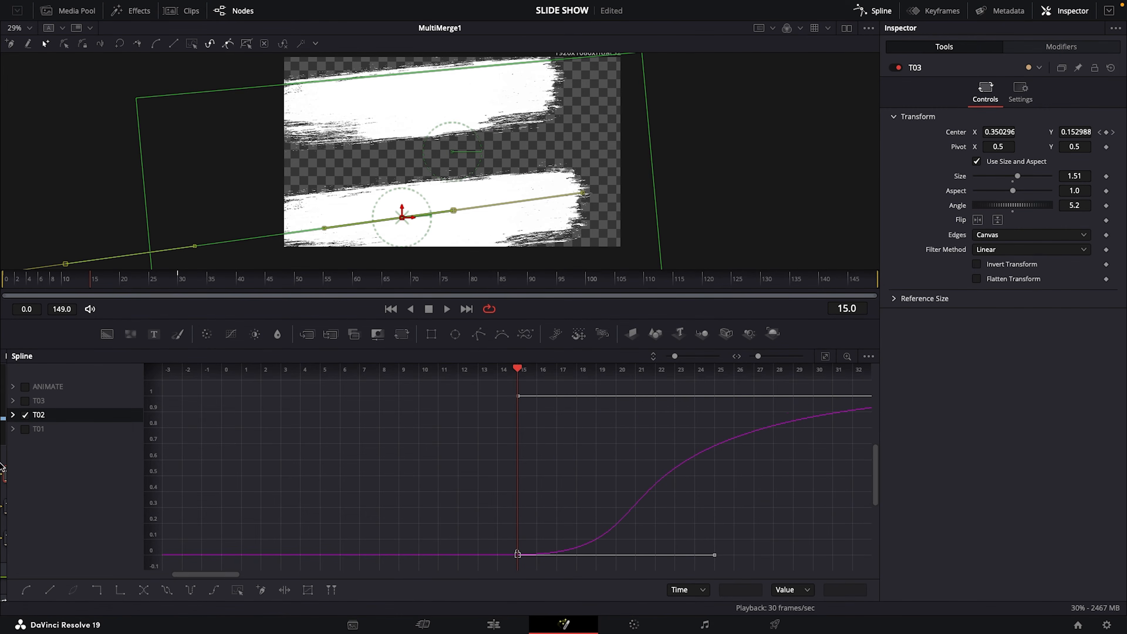
click(28, 418)
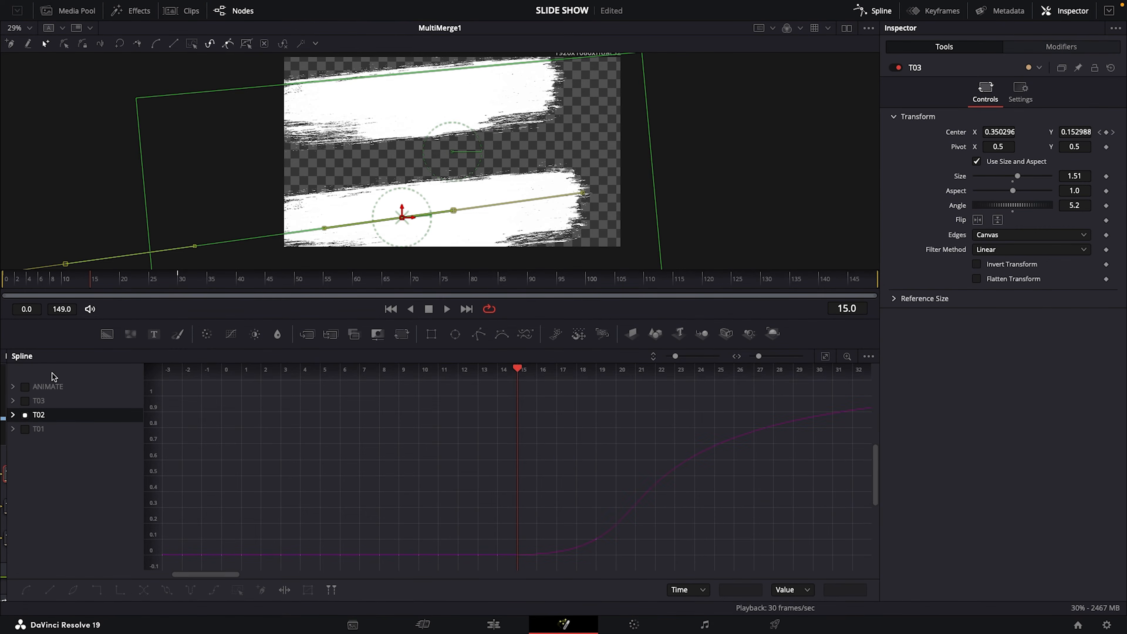
In the Spline editor, show T03's curve and shift both its keyframes forward by 30 frames, starting its slide-in at frame 30
click(26, 401)
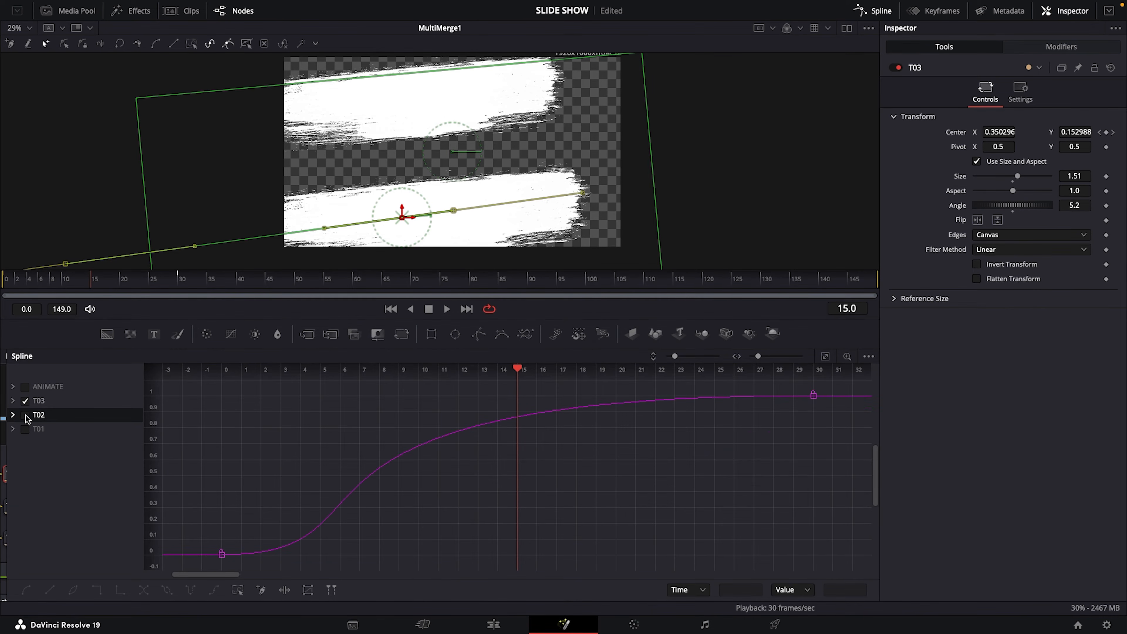
drag(92, 291, 180, 291)
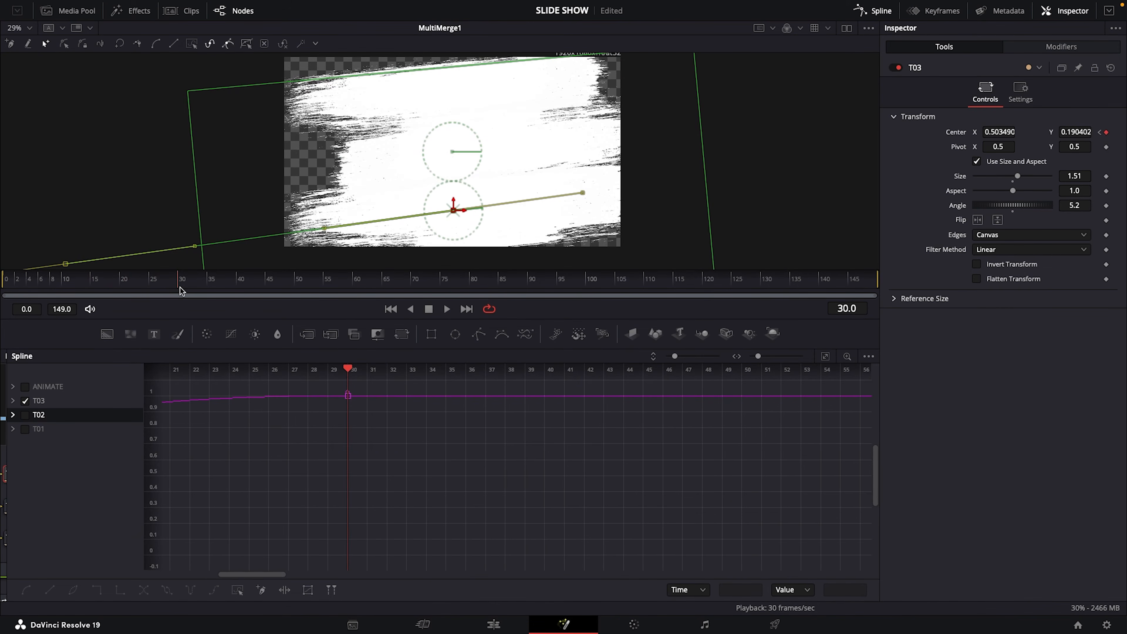
click(825, 357)
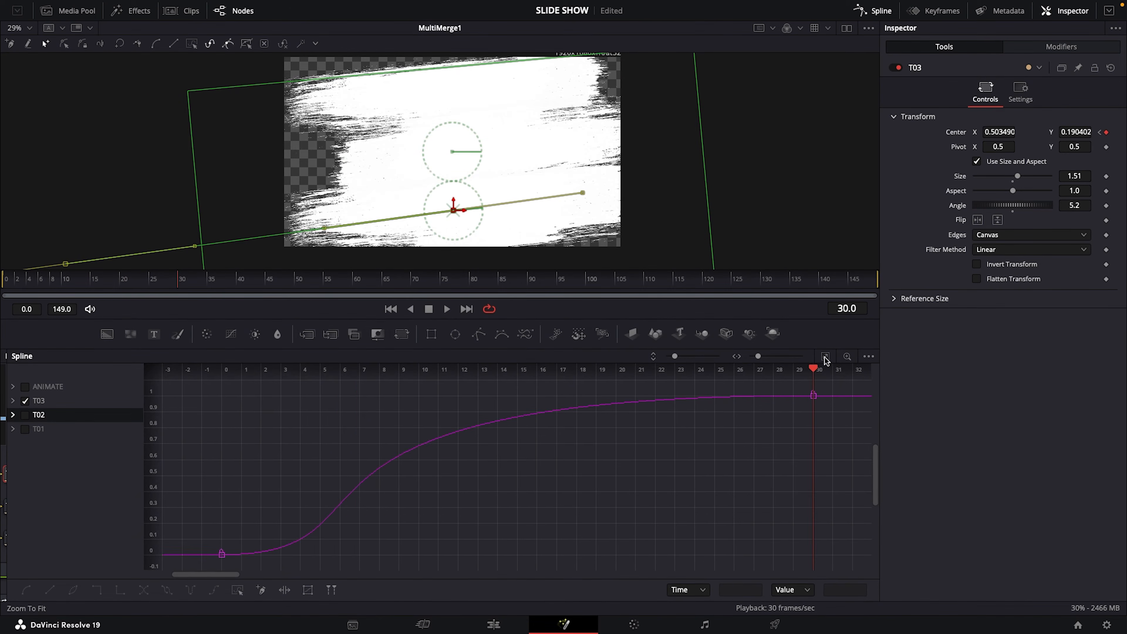
drag(187, 385, 841, 576)
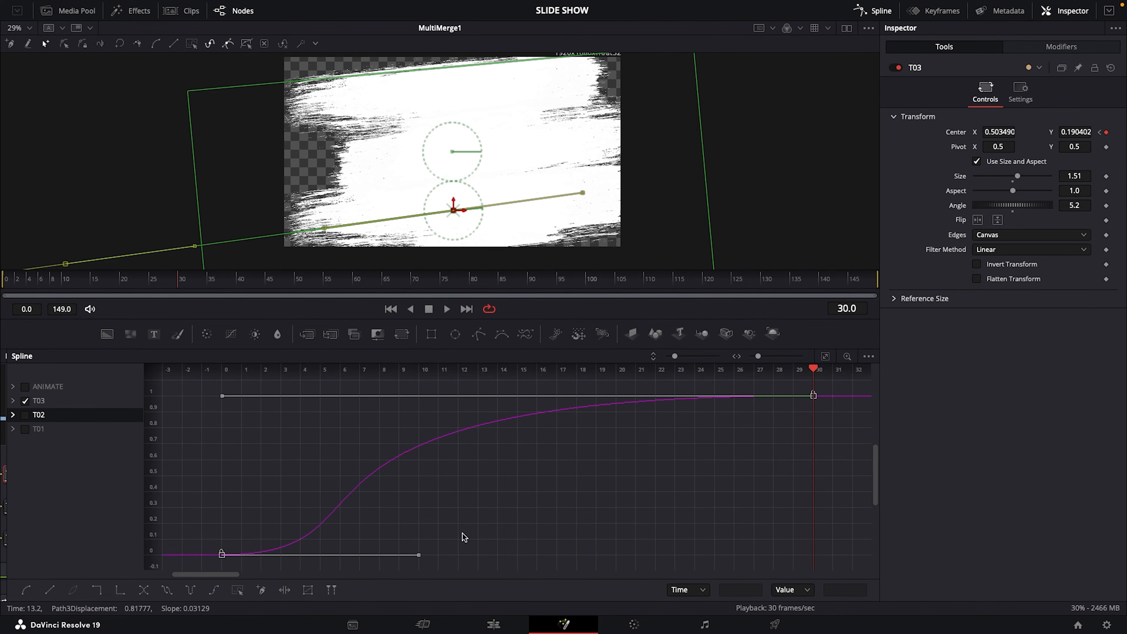
drag(220, 555, 806, 570)
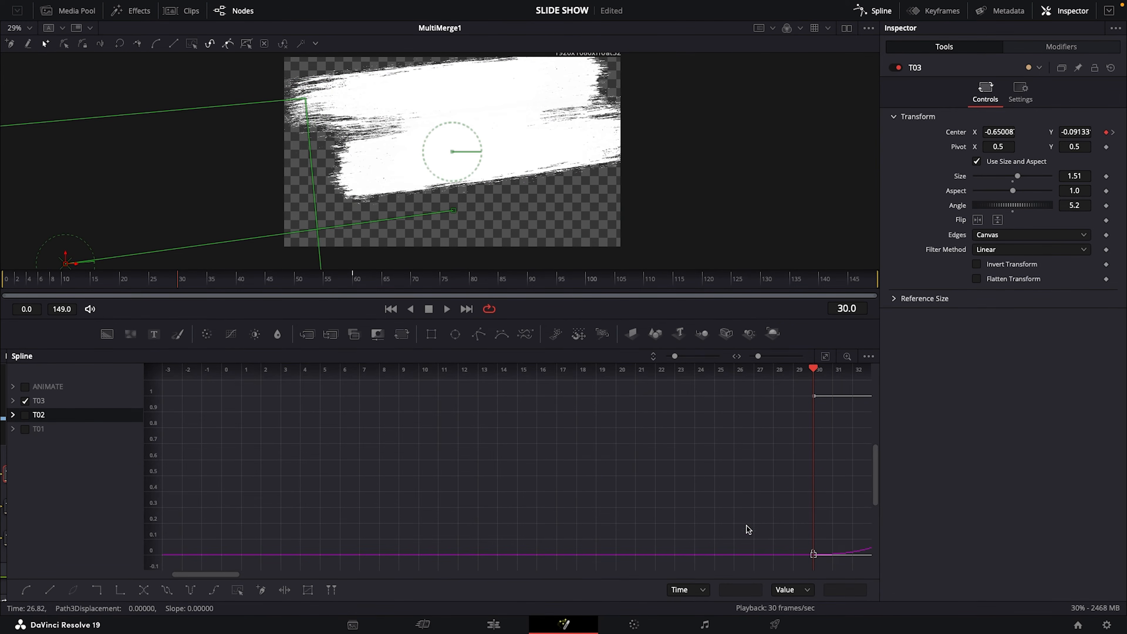
Close the Spline editor and play back the three staggered brush strokes from frame 0
click(874, 11)
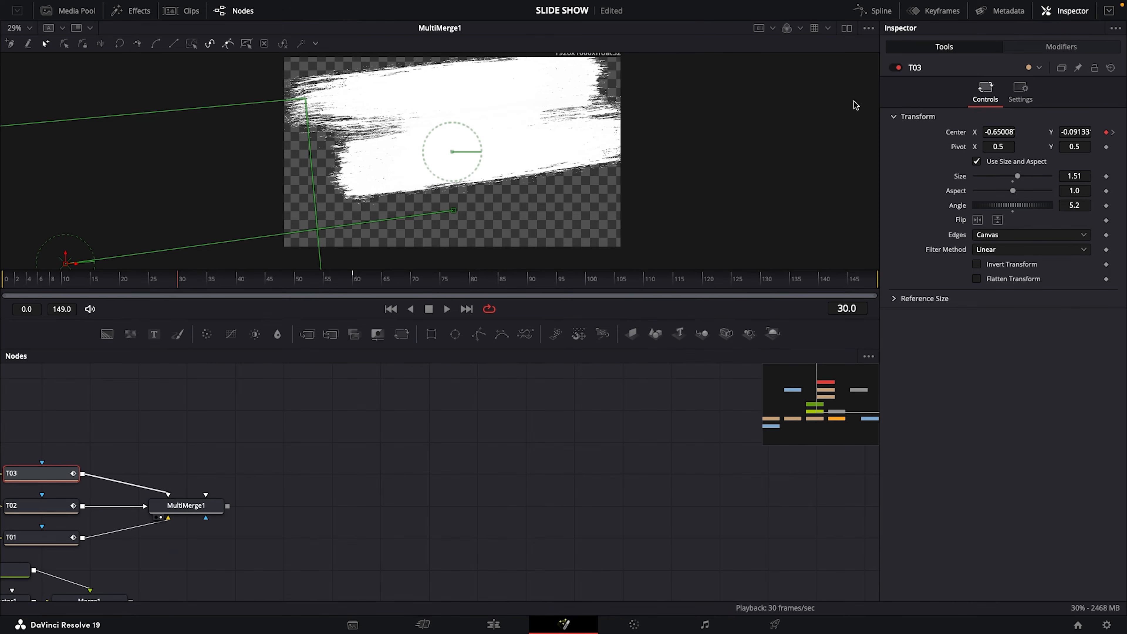
drag(186, 283, 1, 285)
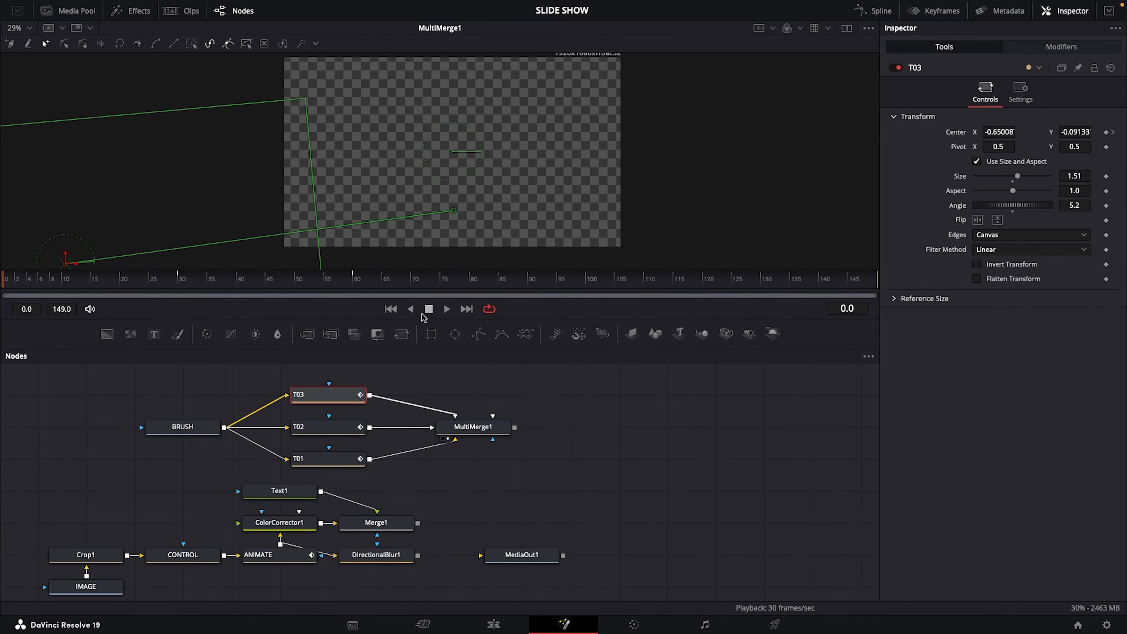
click(446, 309)
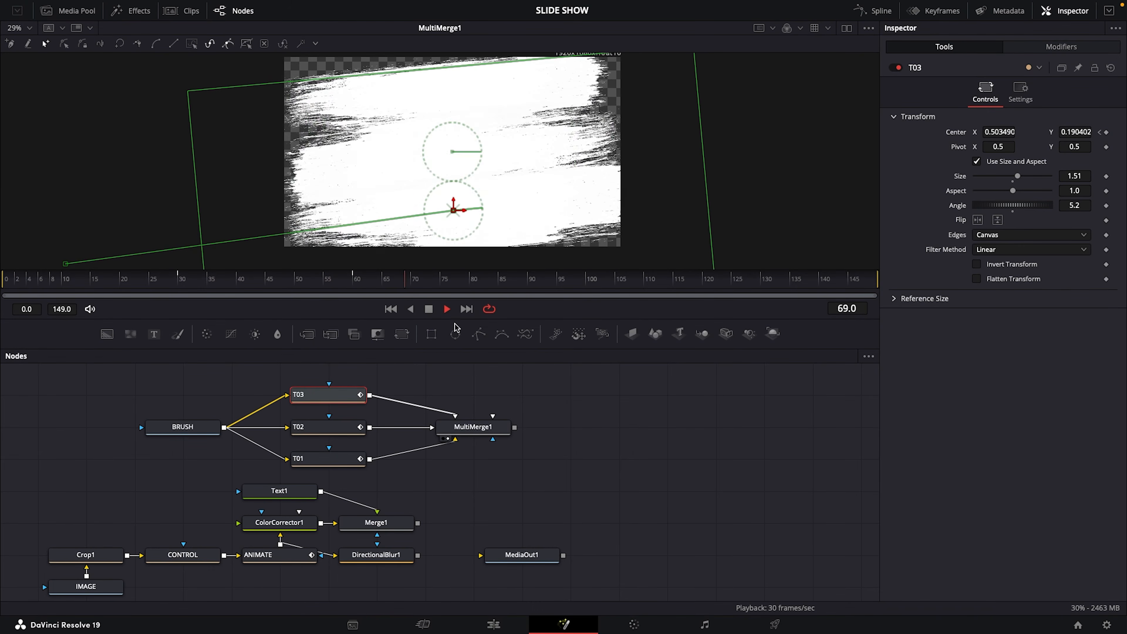
click(428, 309)
Add a Merge node with MultiMerge1 as background and Merge1 as foreground, place it beside MultiMerge1 and show it in the viewer
drag(299, 347, 617, 437)
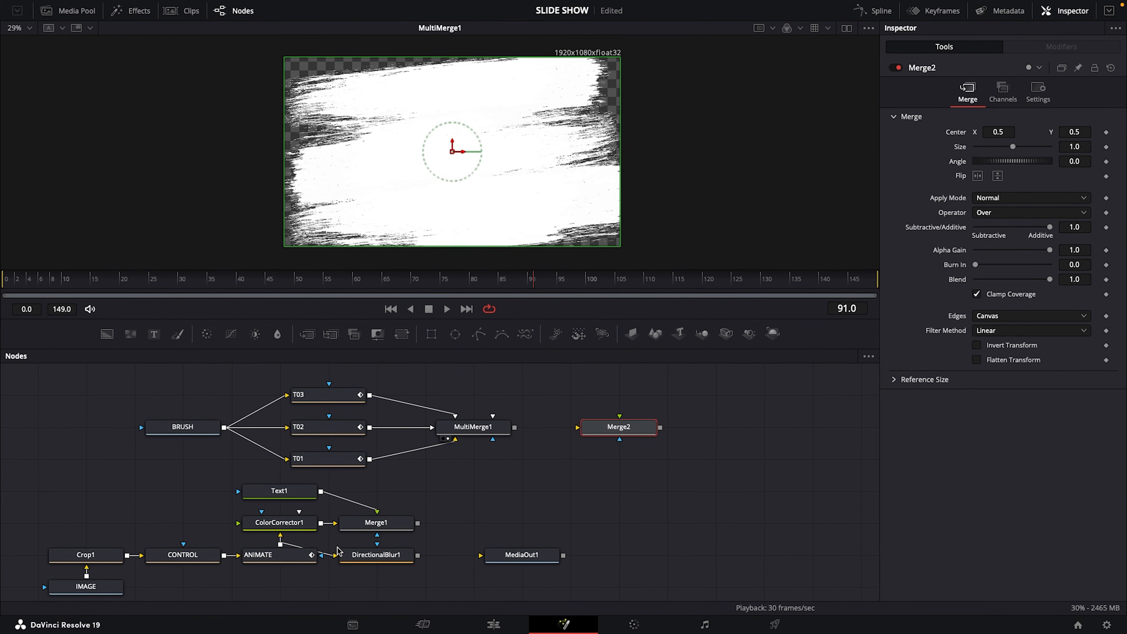
drag(577, 427, 475, 428)
drag(620, 419, 448, 494)
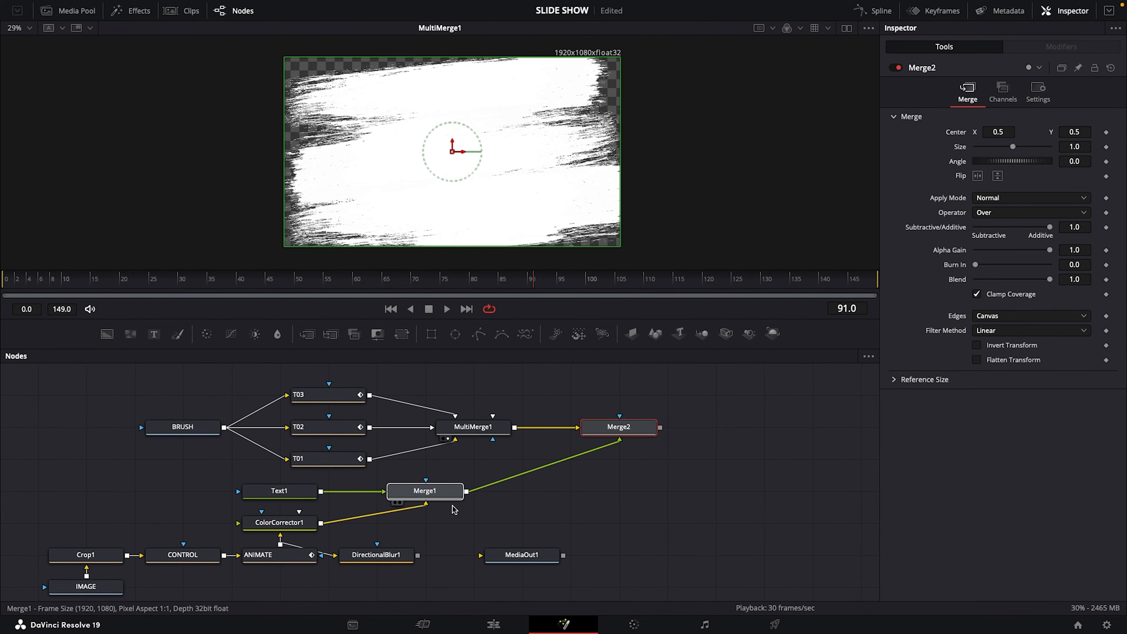
click(461, 495)
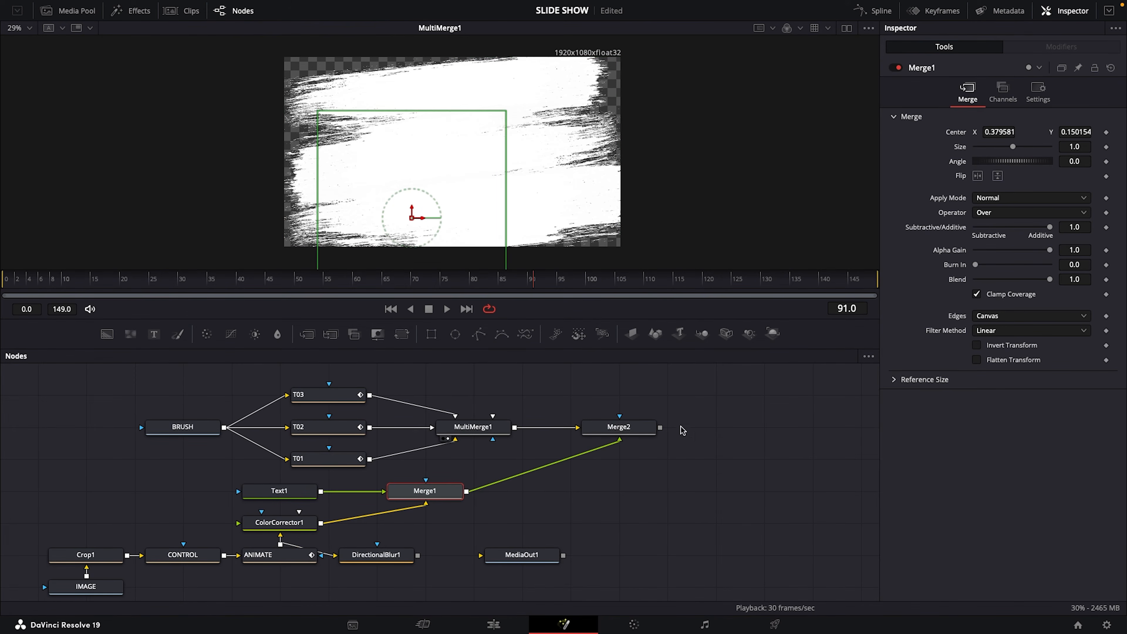
drag(620, 433, 571, 434)
key(1)
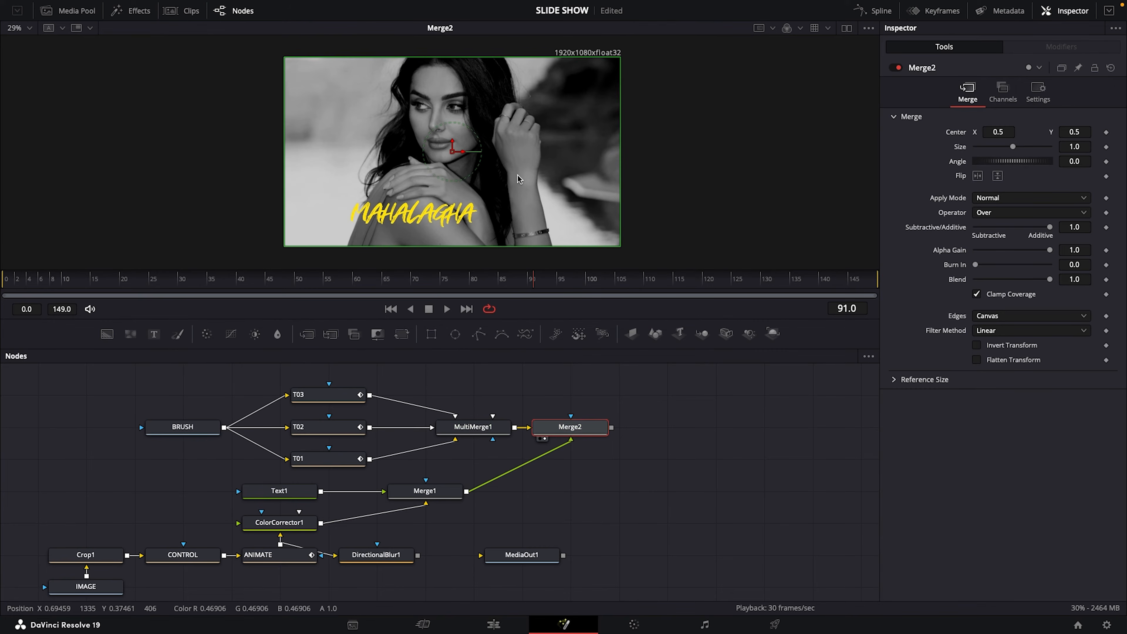
Set Merge2's Operator to In and play back the brush-masked photo from frame 0
drag(437, 284, 575, 288)
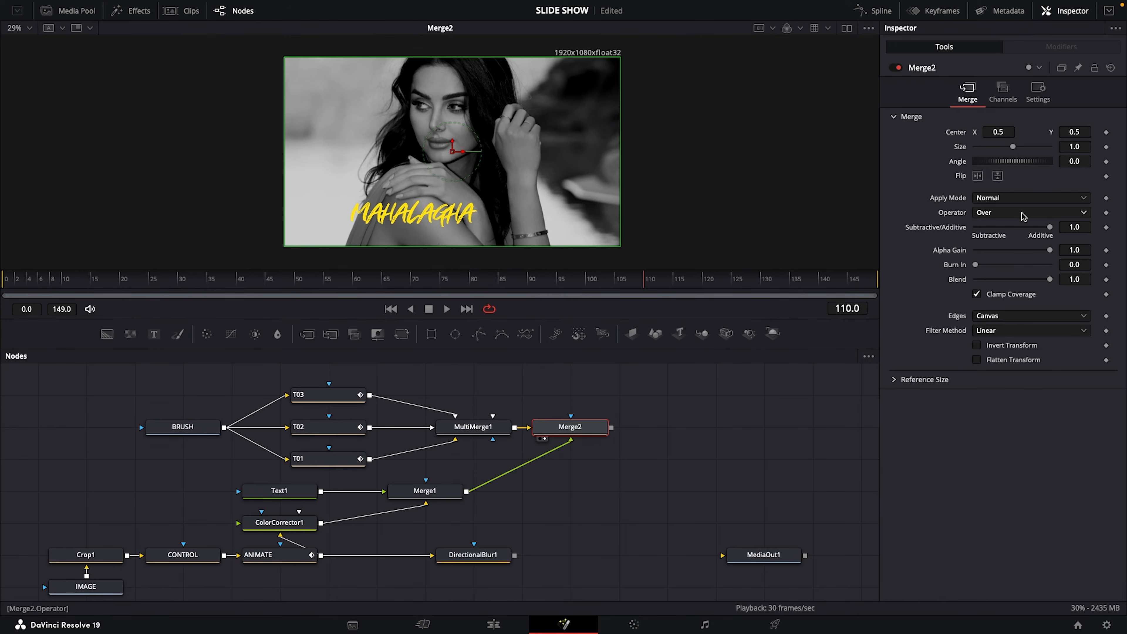
click(1083, 215)
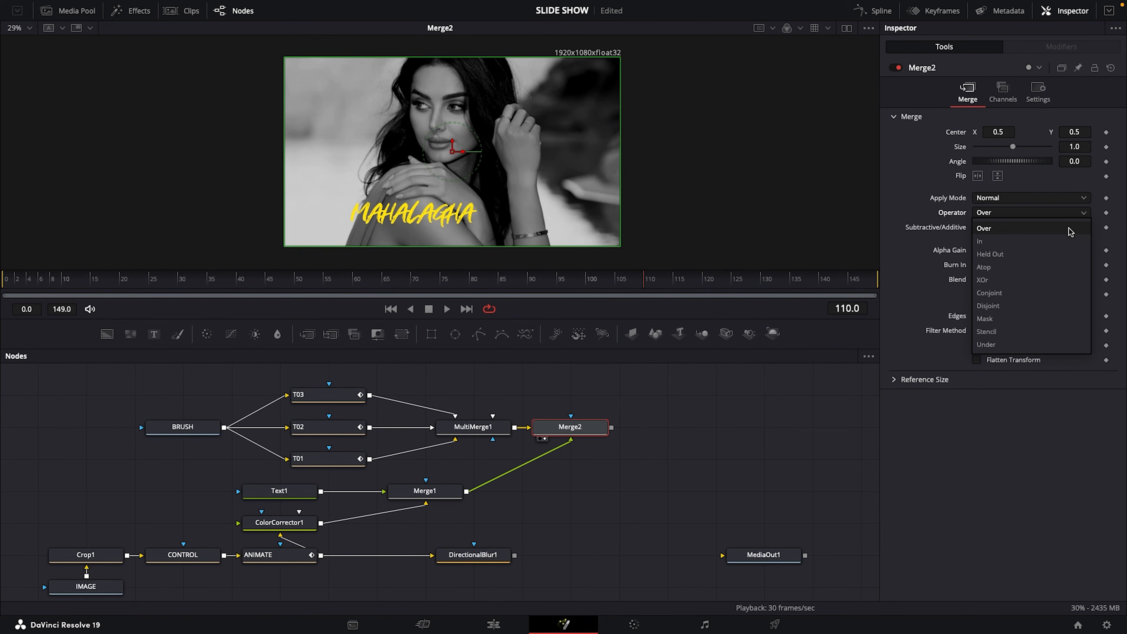
click(997, 243)
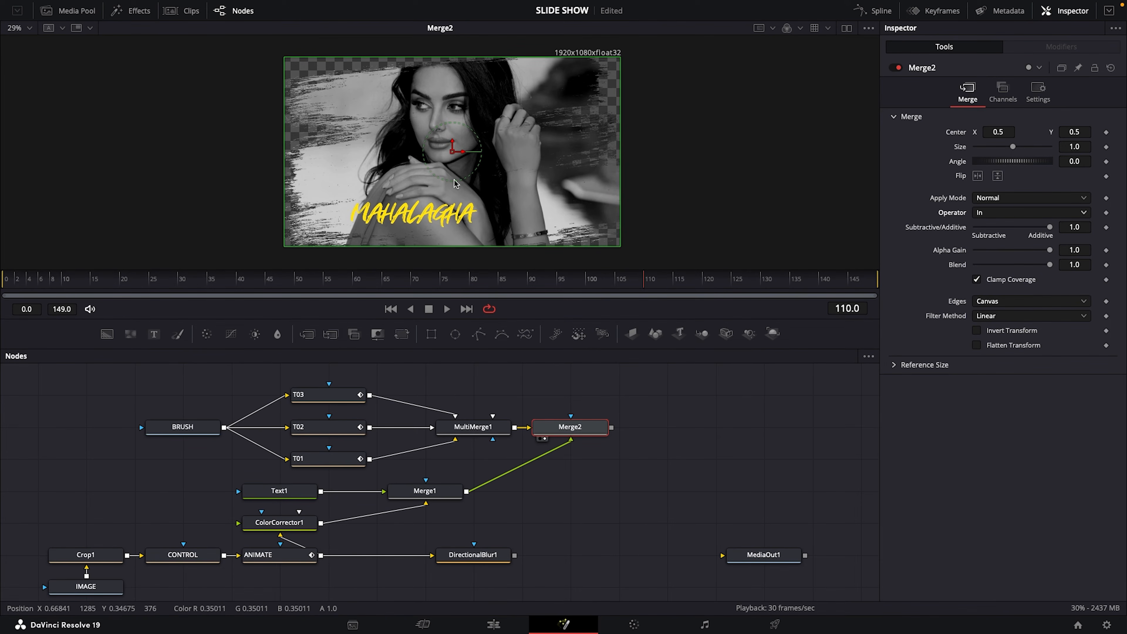
drag(503, 281, 4, 316)
click(447, 311)
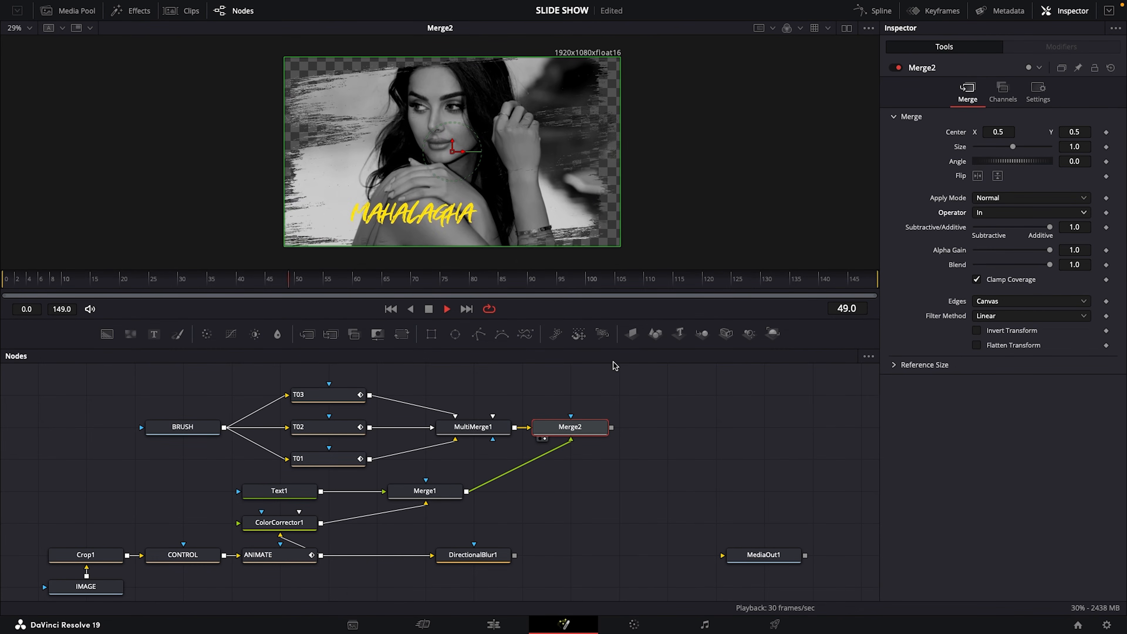
click(429, 309)
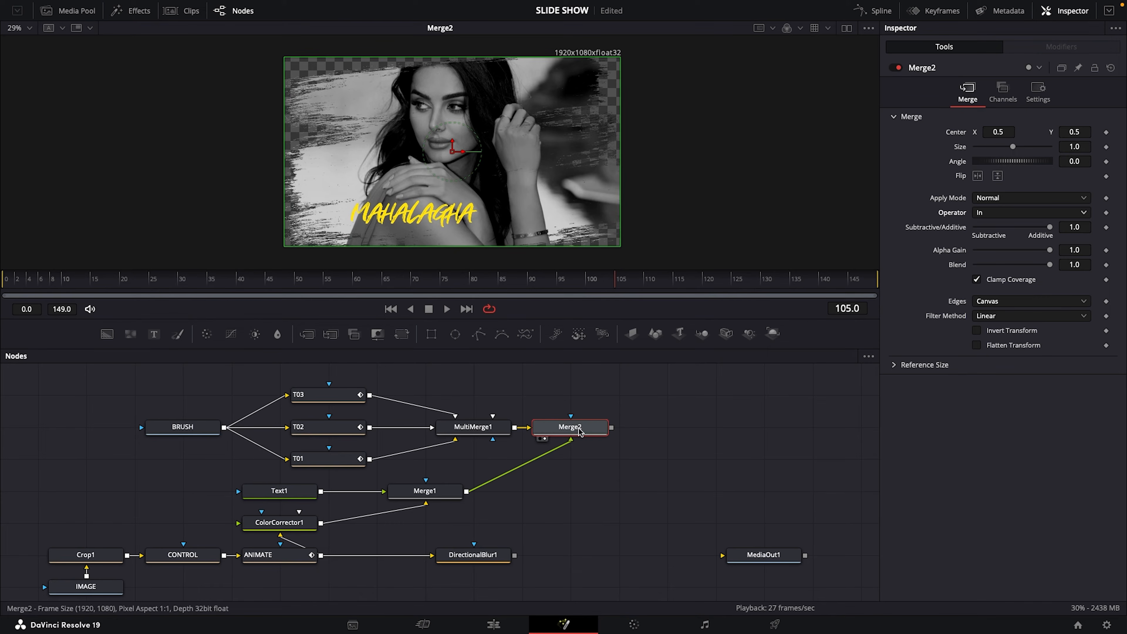
Add another Merge node with DirectionalBlur1 as background and Merge2 as foreground, and play back its composite from frame 0
click(476, 560)
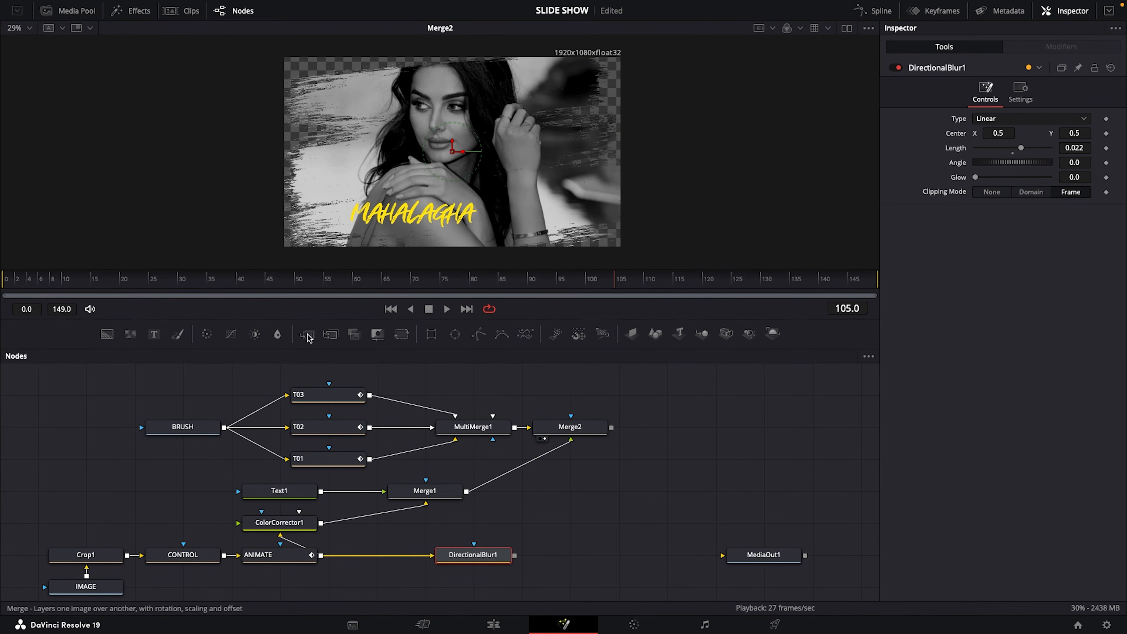
drag(308, 337, 721, 437)
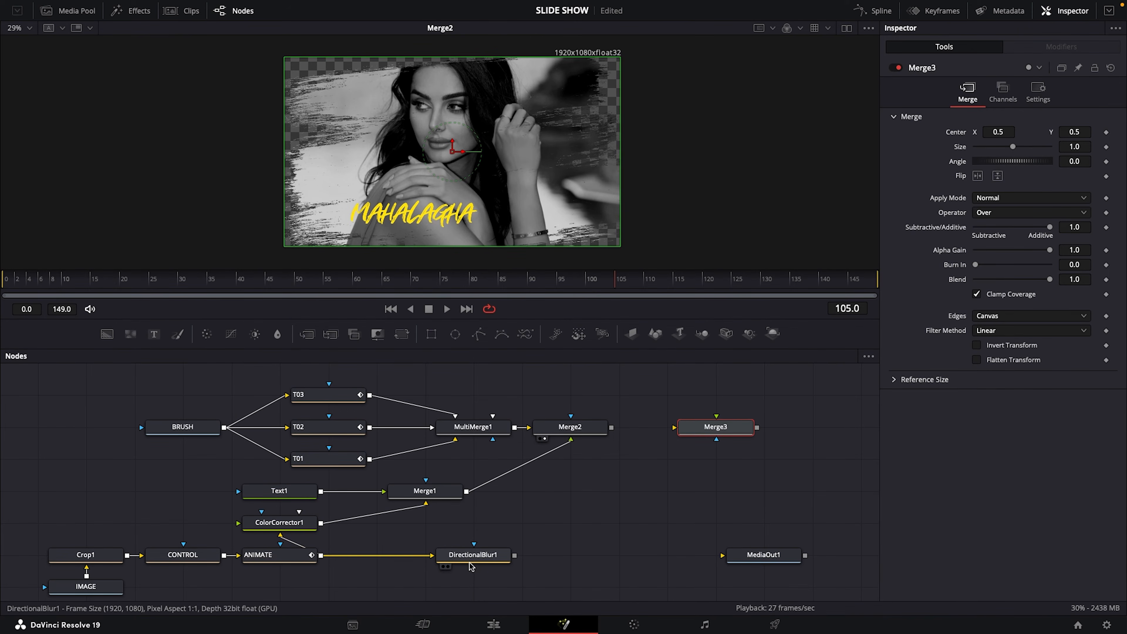
drag(674, 427, 490, 567)
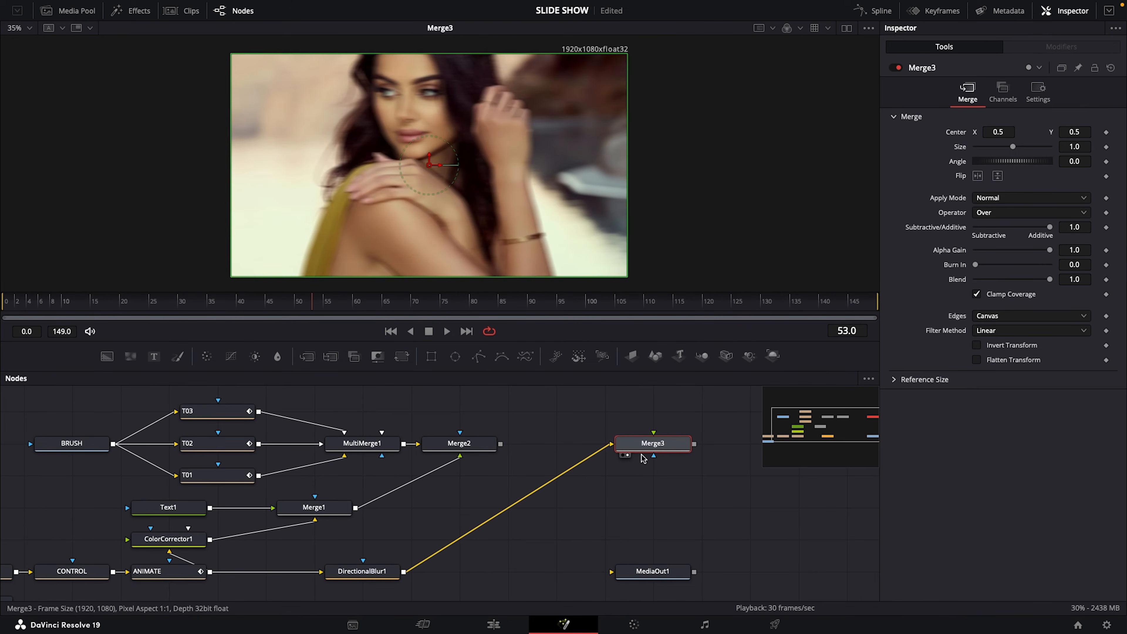
drag(653, 433, 501, 443)
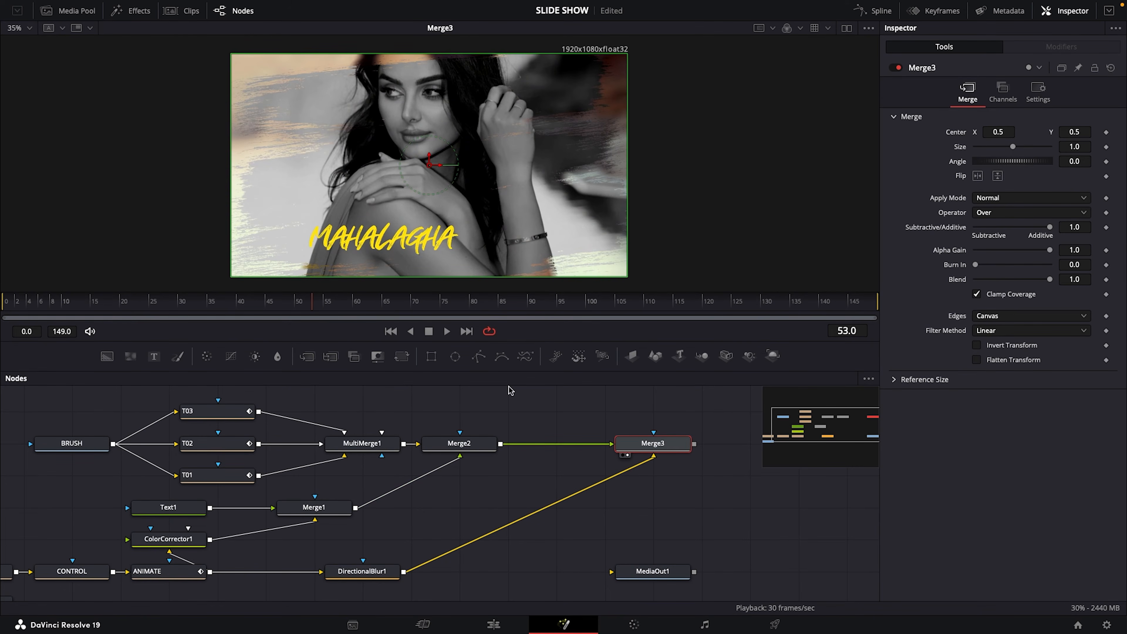
drag(283, 302, 6, 326)
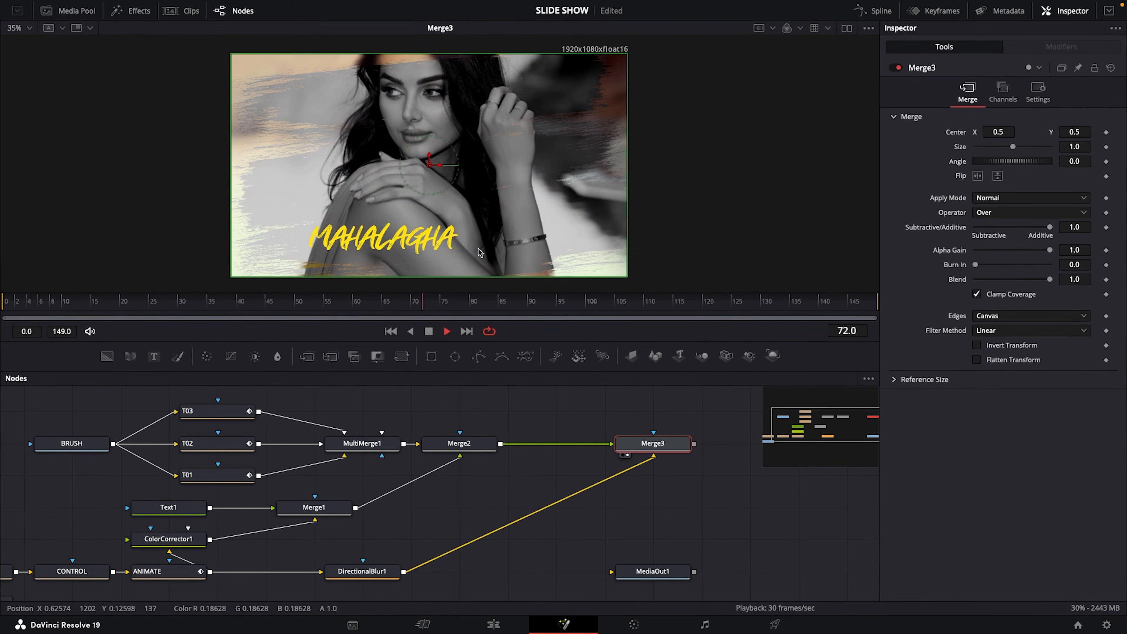
click(429, 333)
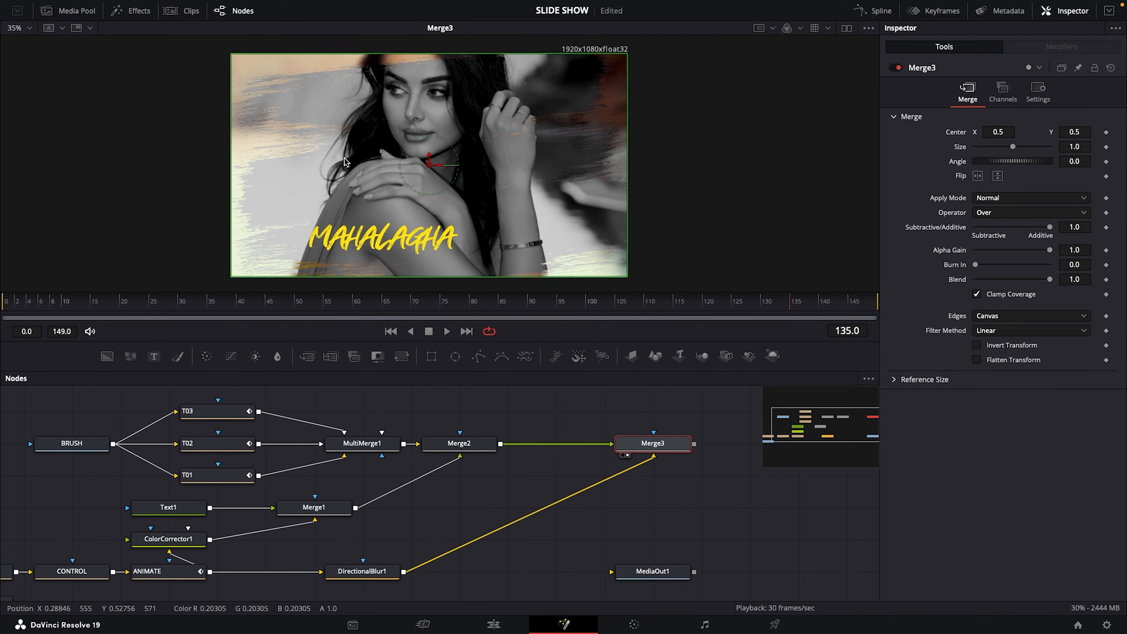
Move Merge3 next to Merge2, append a Transform node after it and show the Transform in the viewer
drag(669, 448, 572, 448)
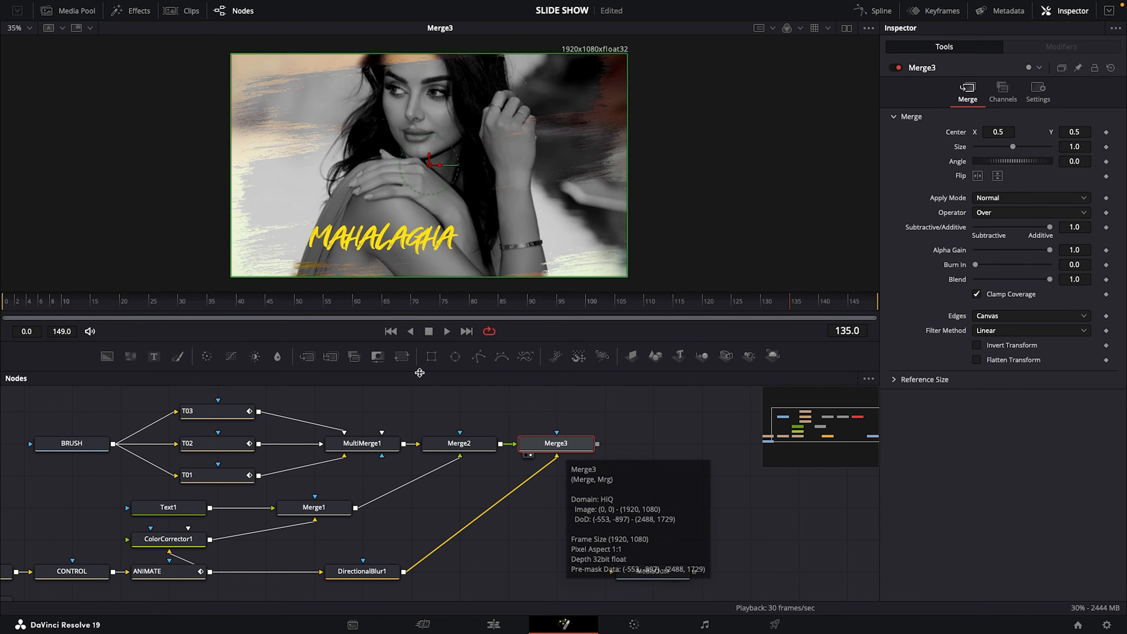
click(402, 356)
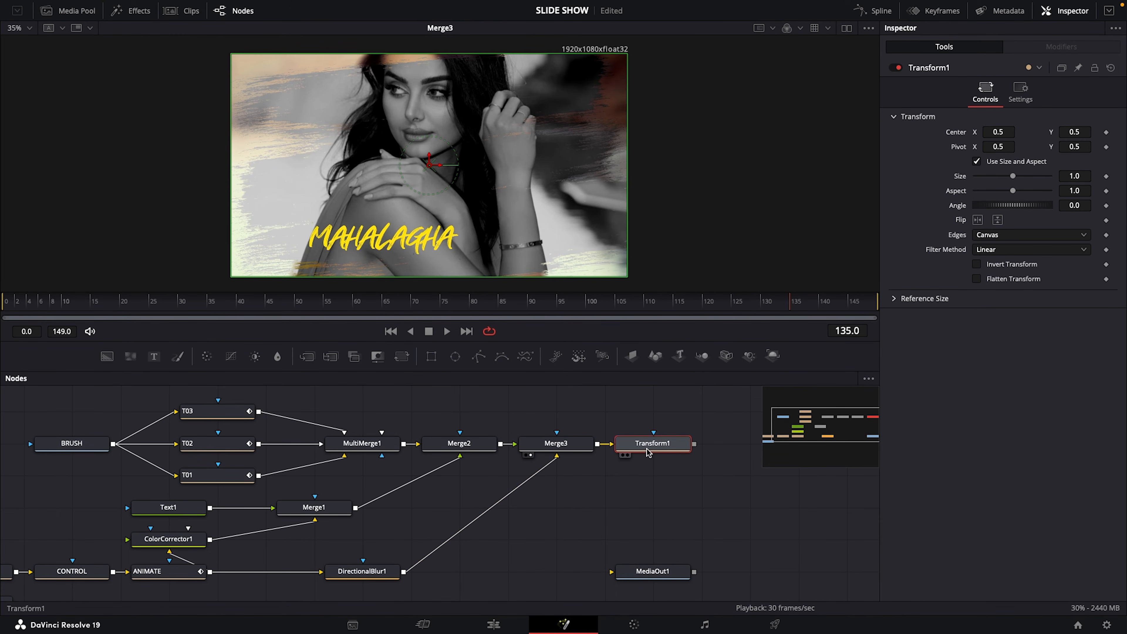
drag(642, 444, 474, 201)
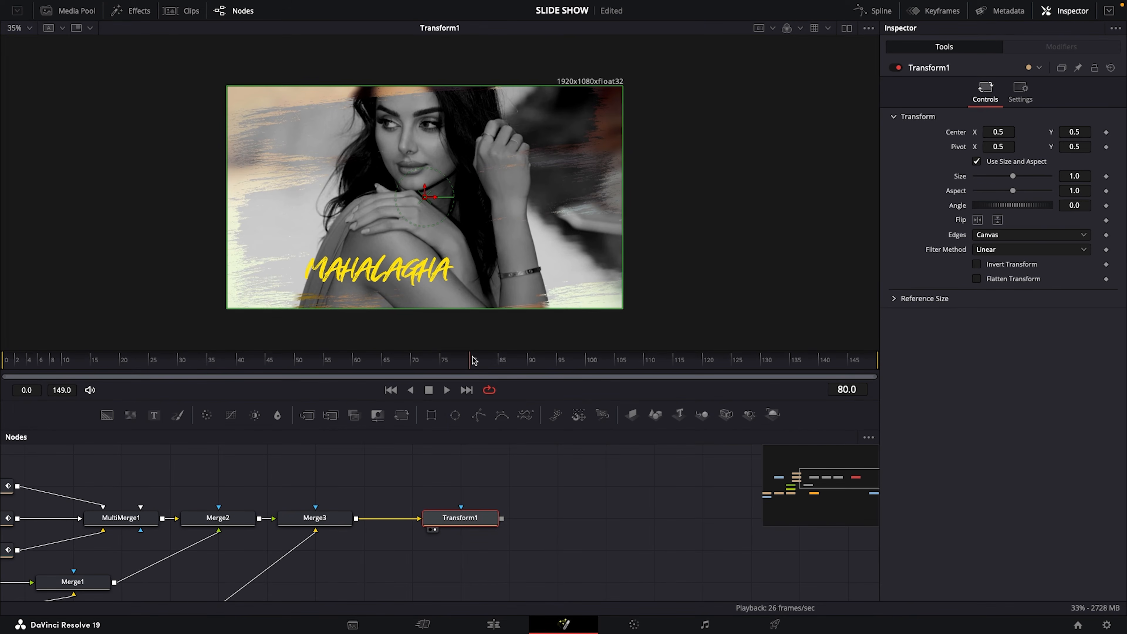
Animate Transform1's Angle with a keyframe of 0.0 at frame 149 and one of 7.0 at frame 0, and preview the rotation
click(466, 390)
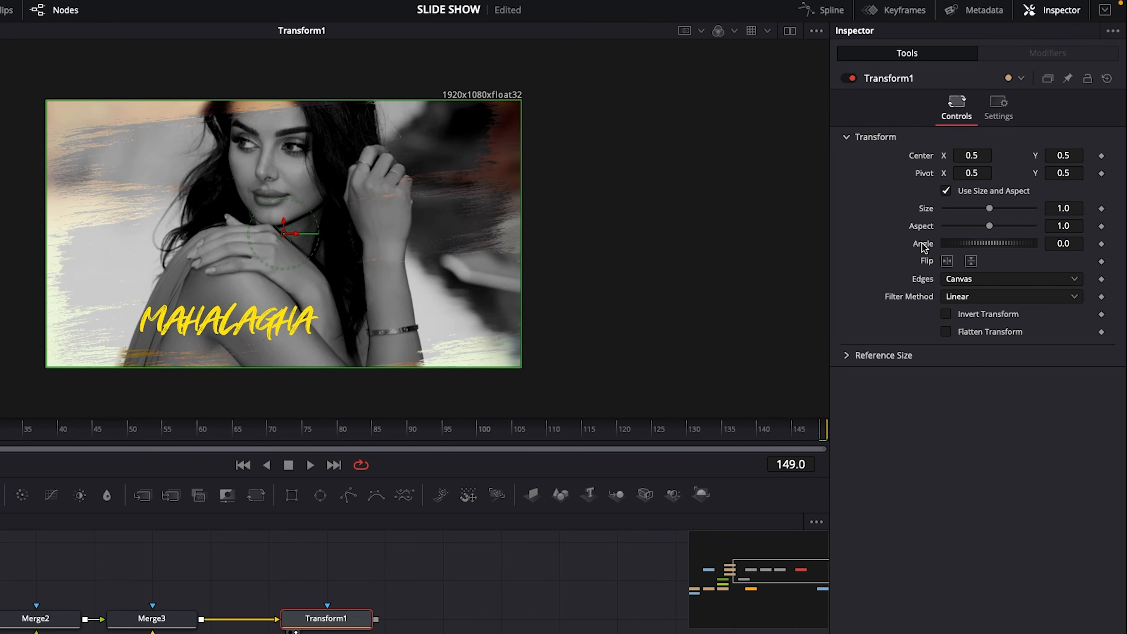
right_click(923, 247)
click(946, 256)
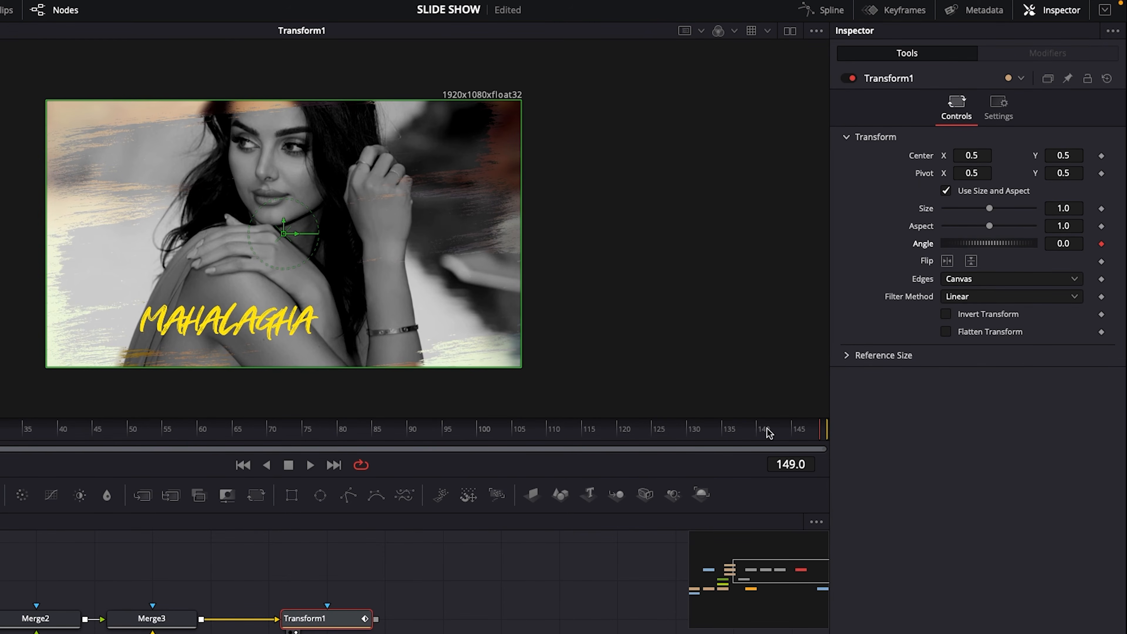
click(242, 465)
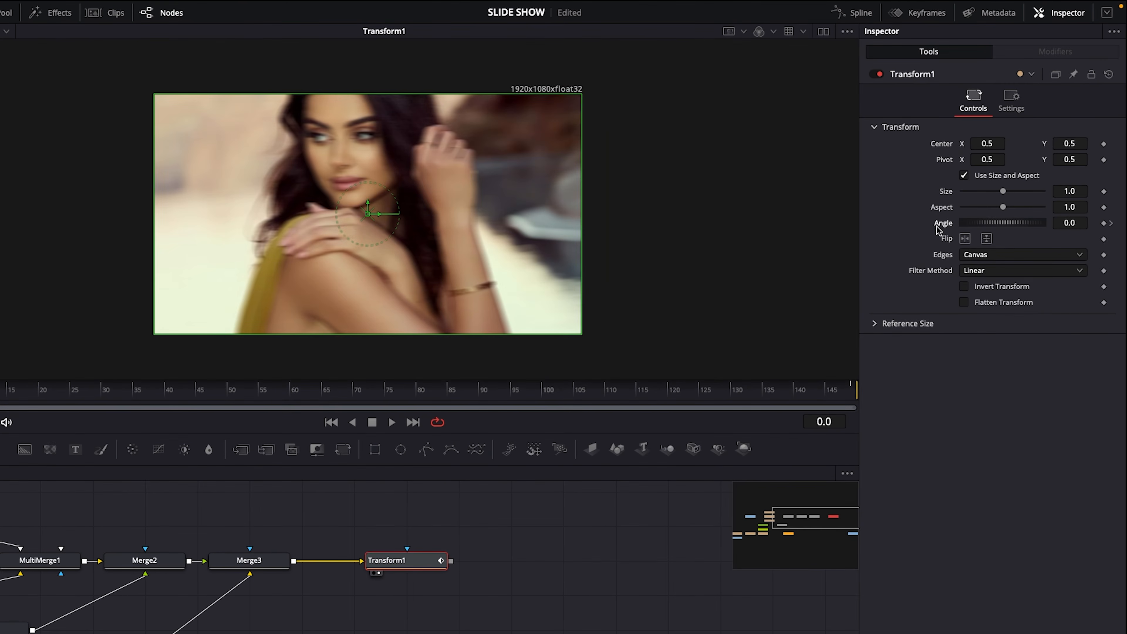
click(1080, 222)
text(7.0)
key(Tab)
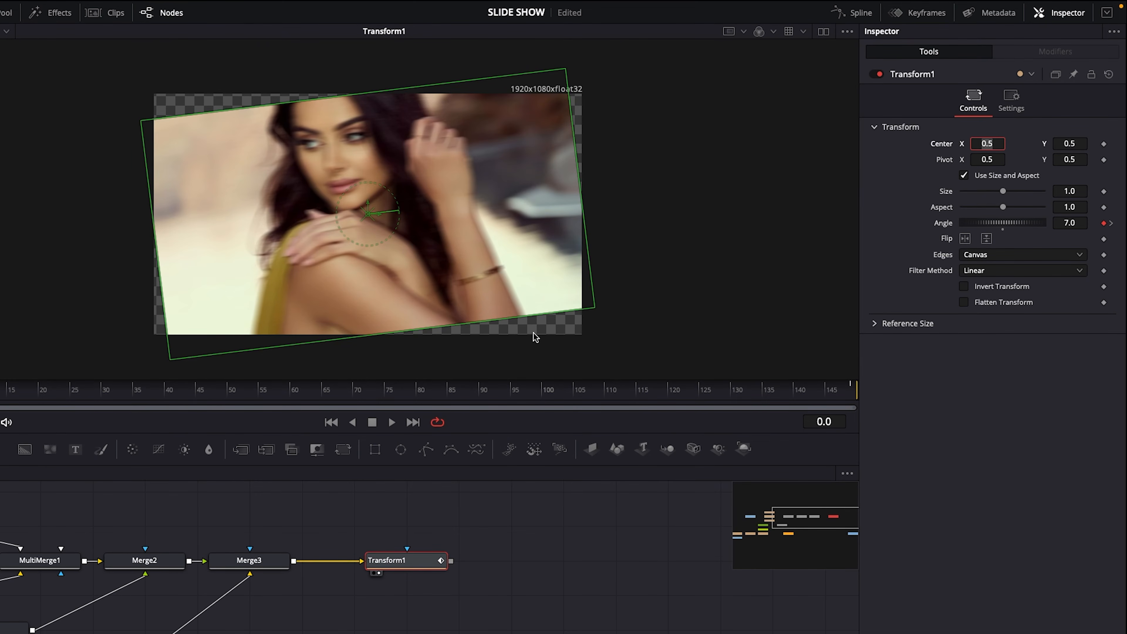
key(space)
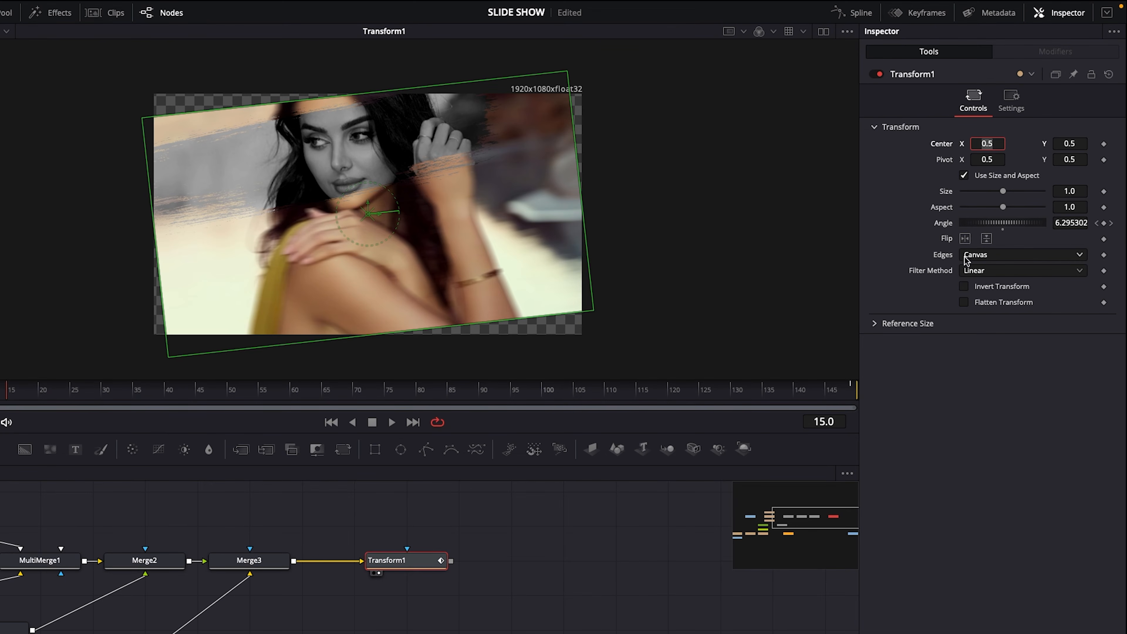
Set Transform1's Edges to Mirror and return to frame 0
click(1082, 260)
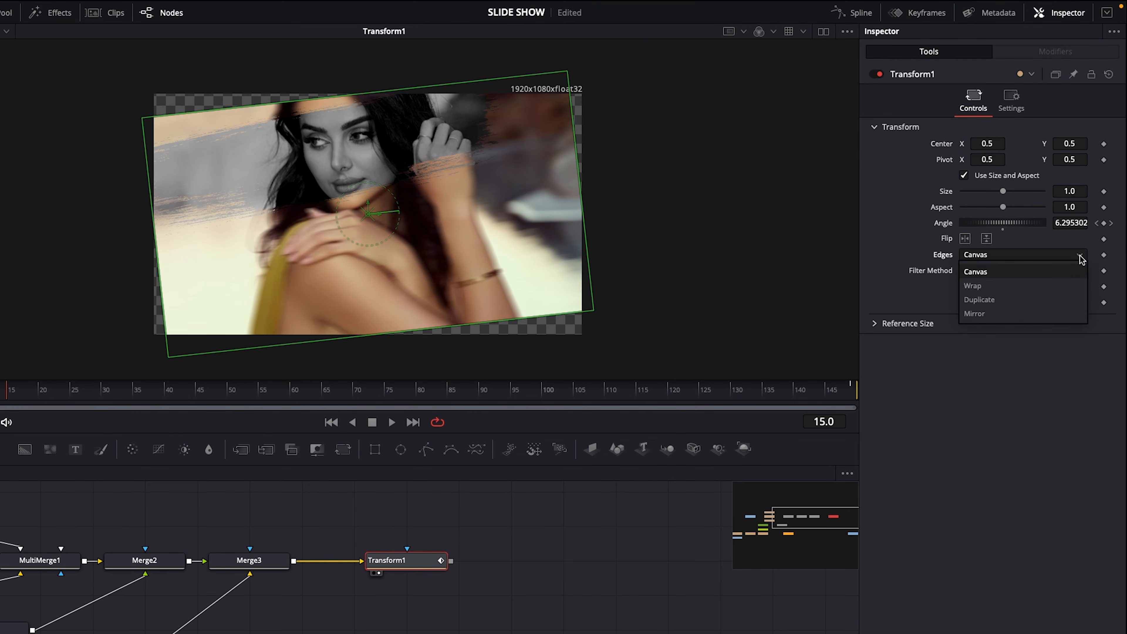
click(1017, 317)
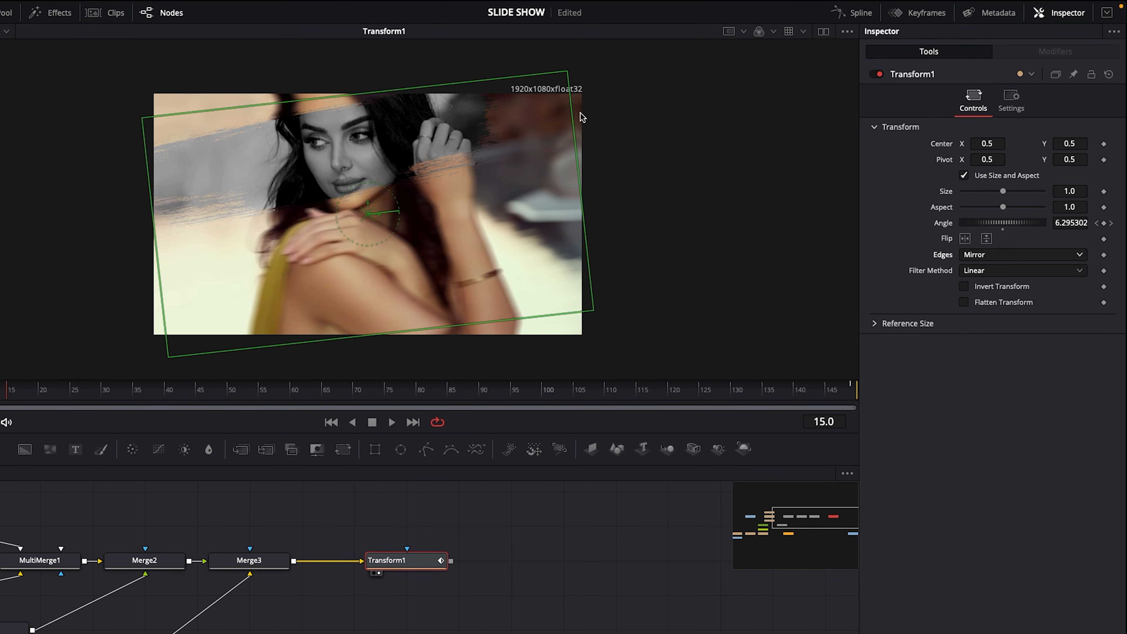
drag(6, 391, 0, 390)
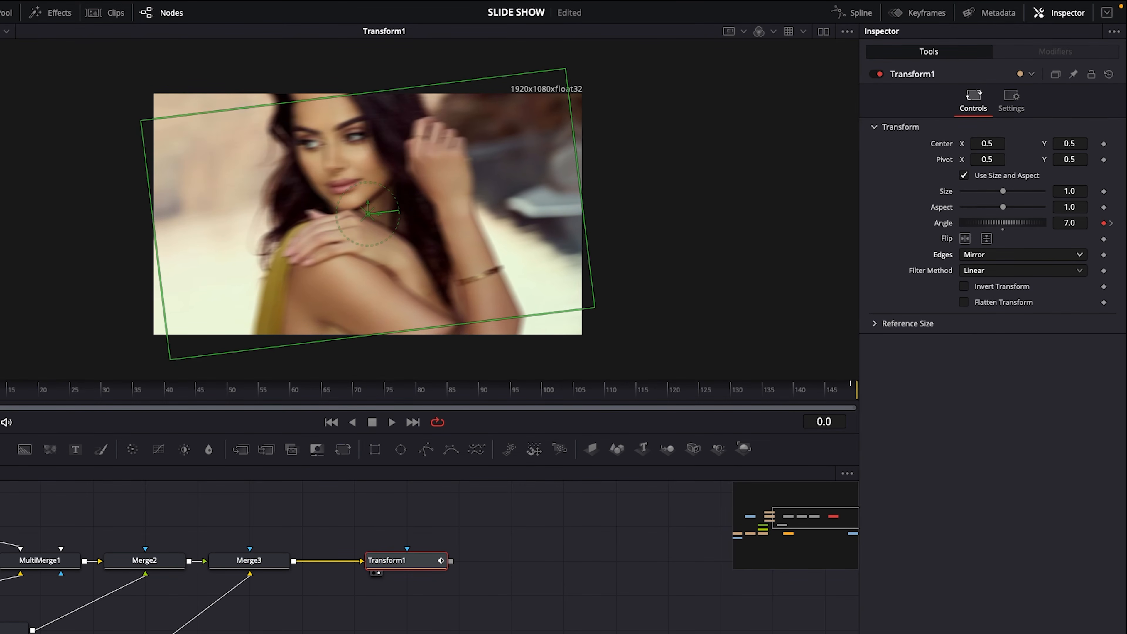
key(super+f)
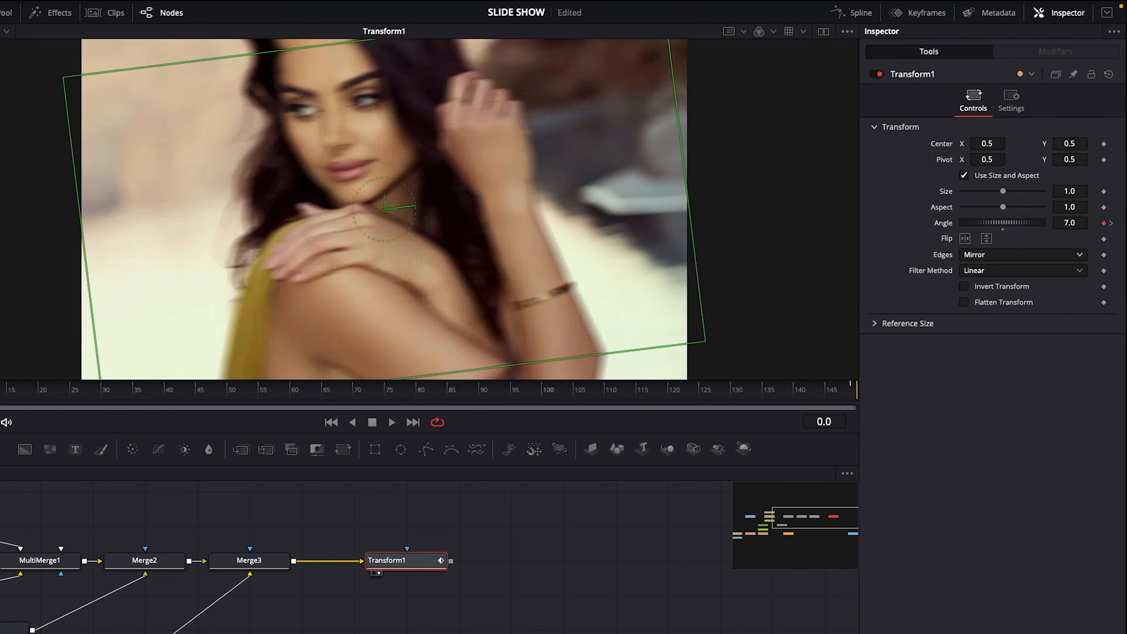
Preview Transform1's rotation with mirrored edges and import Flare.mp4 from the Downloads folder into the media pool
click(390, 425)
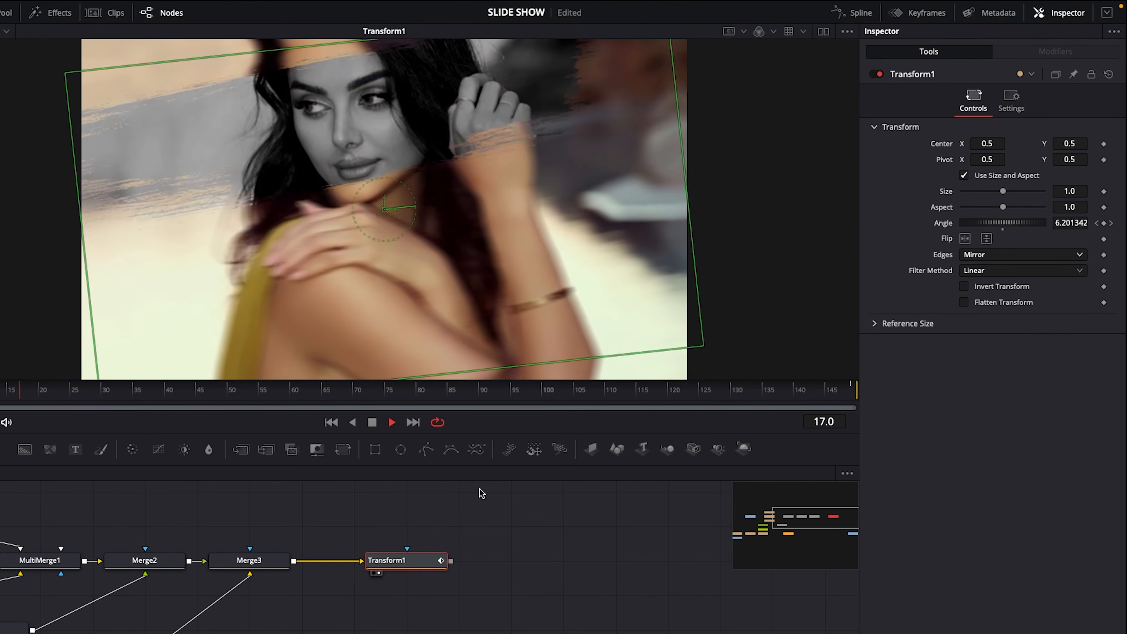
click(372, 422)
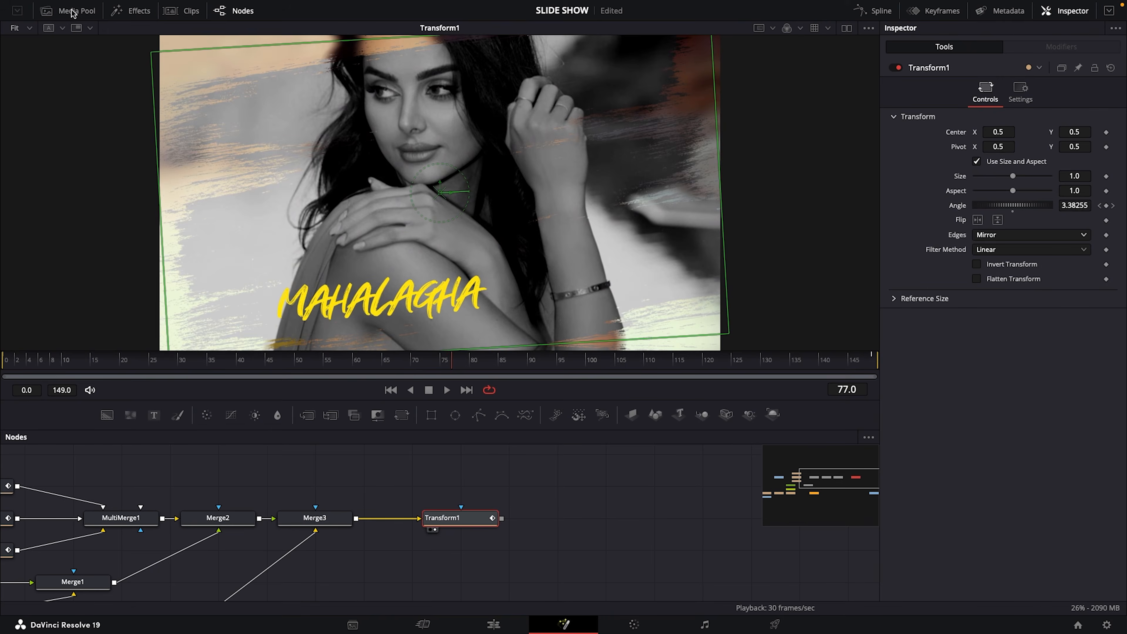
click(72, 11)
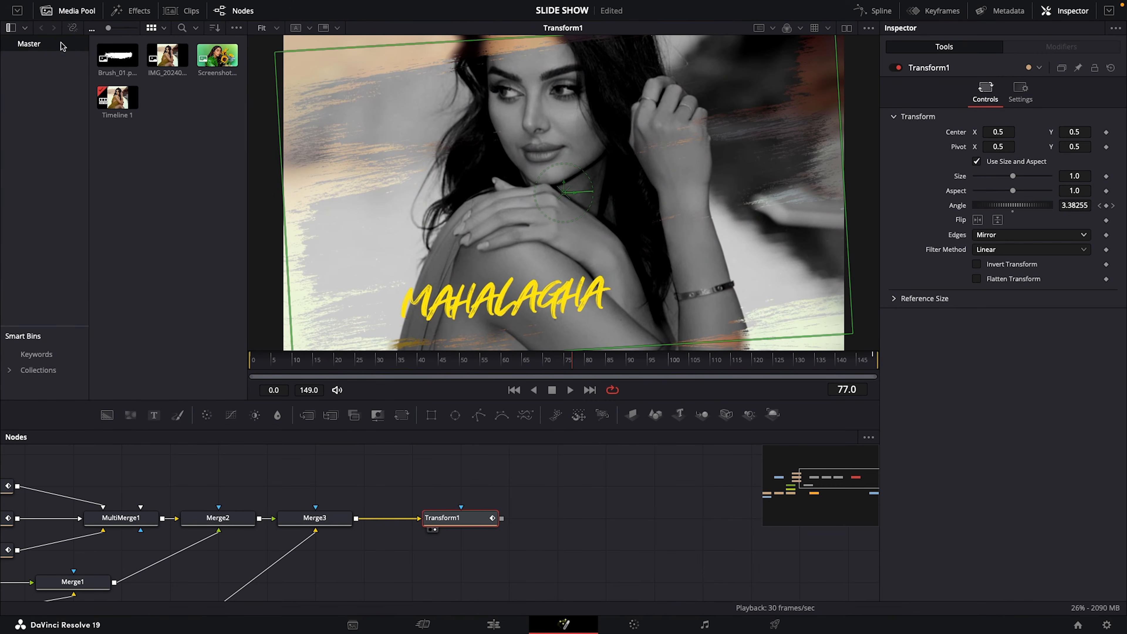
double_click(130, 189)
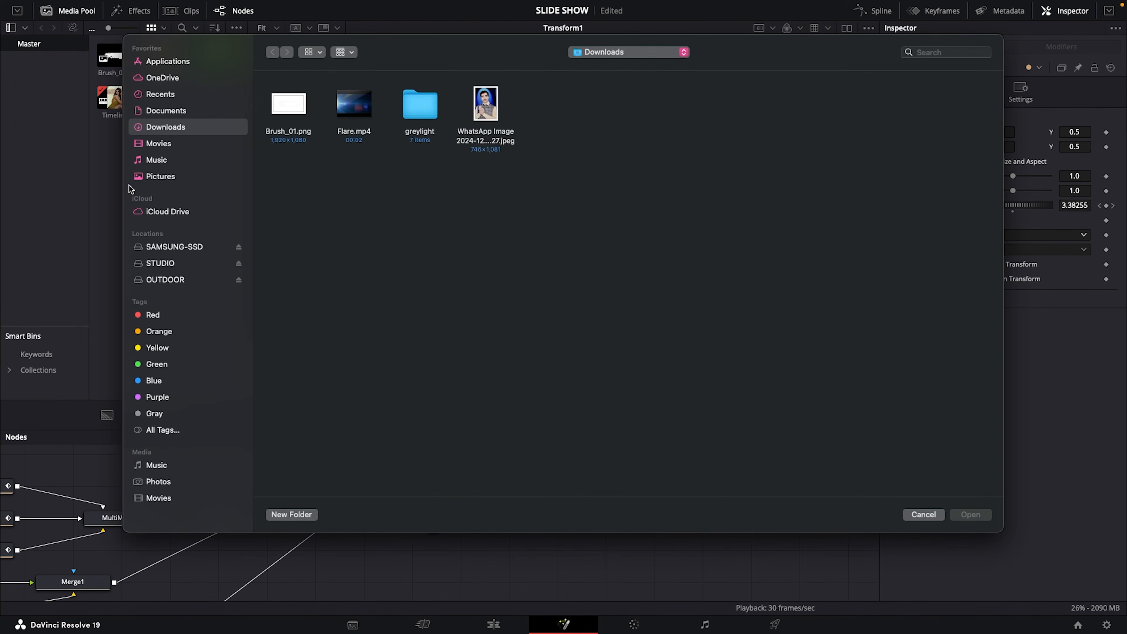
click(346, 117)
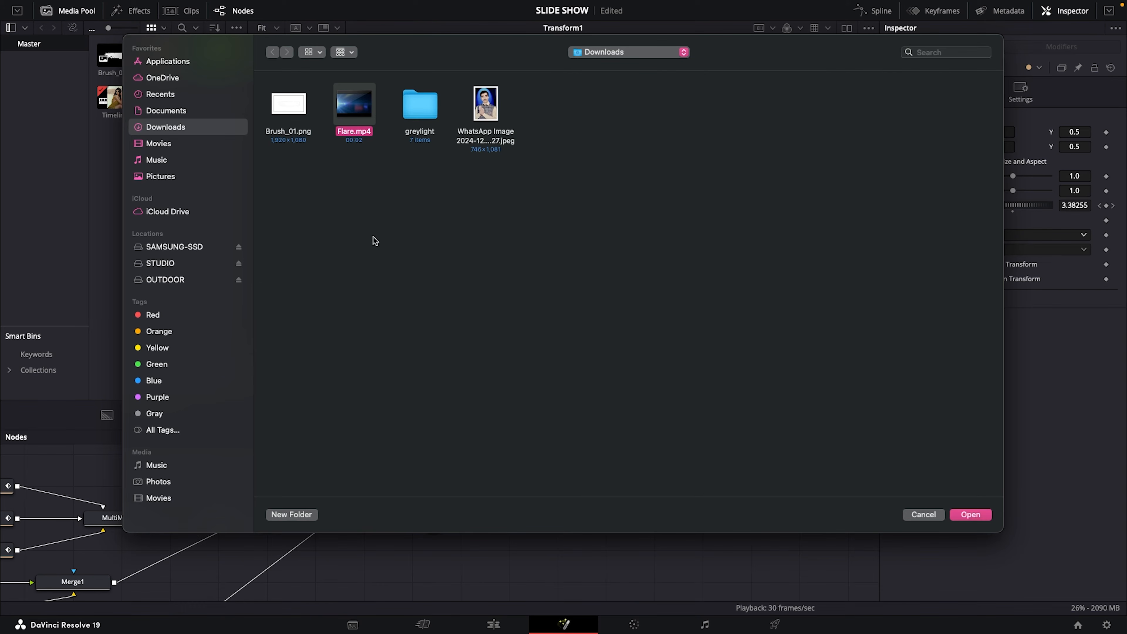
click(963, 516)
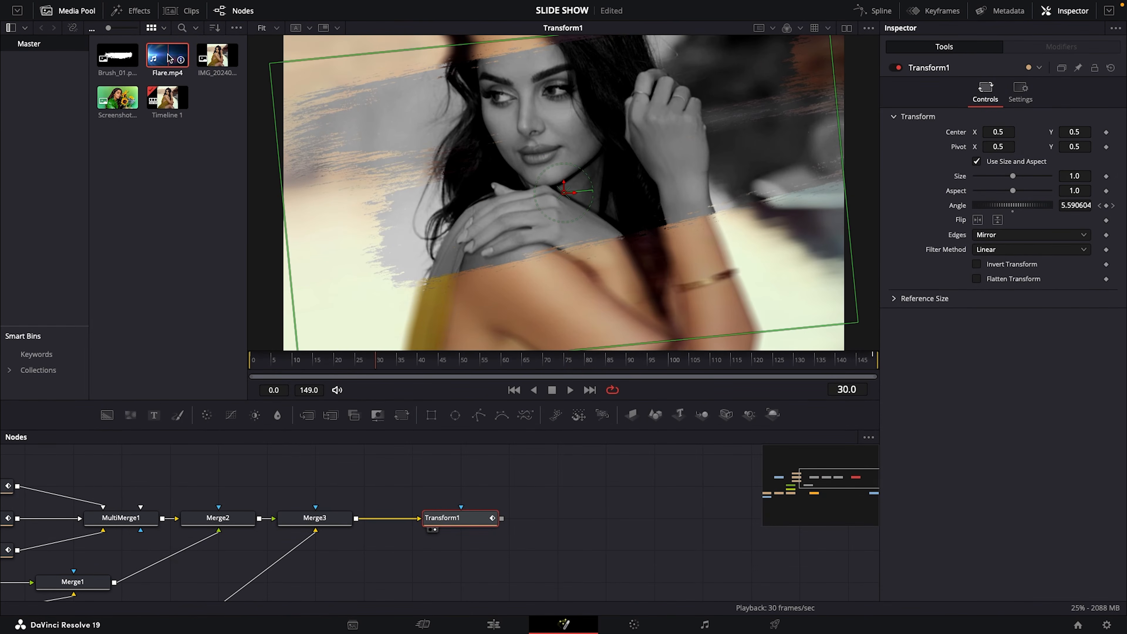
Add Flare.mp4 to the node graph beside Transform1 and rename its node LENS
drag(169, 58, 577, 525)
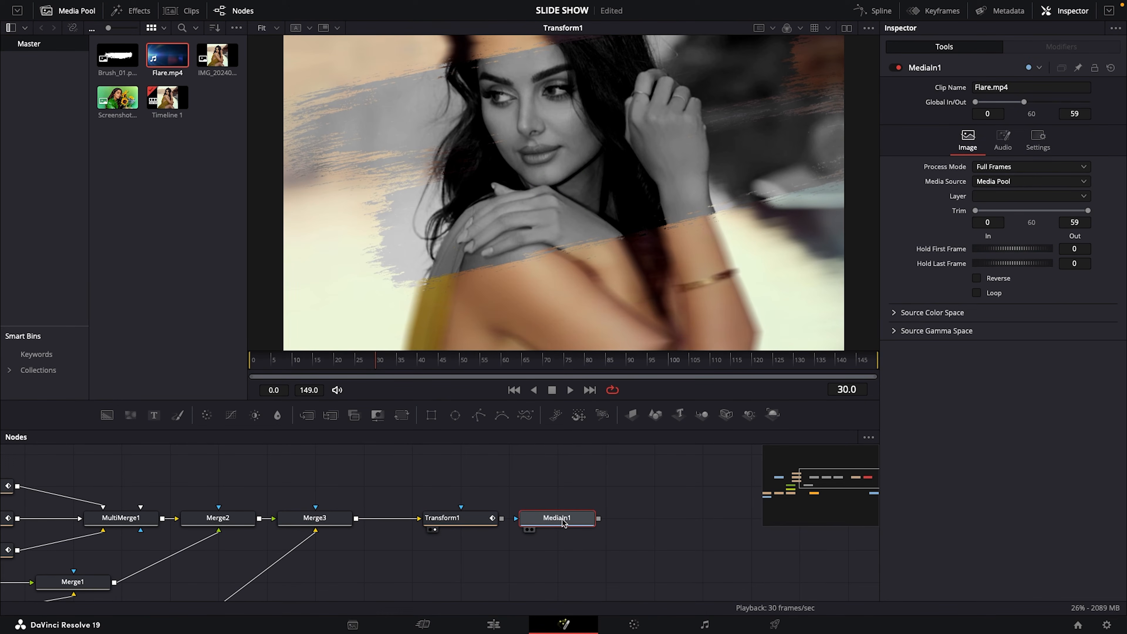
key(F2)
text(L)
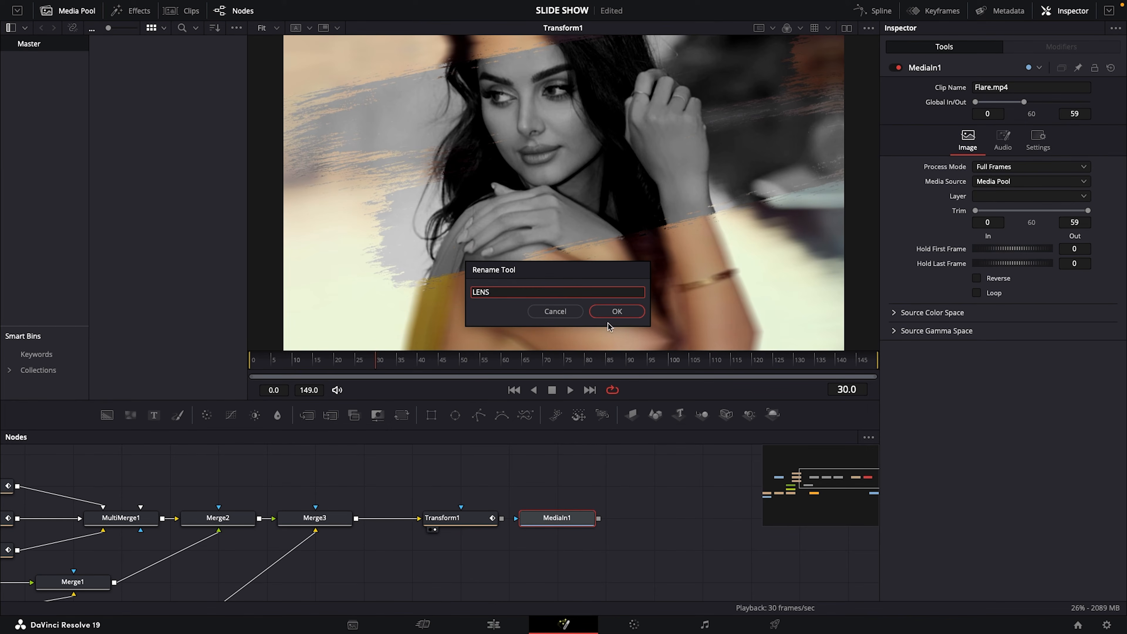
text(ENS)
click(608, 312)
Merge LENS as foreground over Transform1 and show first LENS, then the new Merge node in the viewer
drag(575, 520, 537, 211)
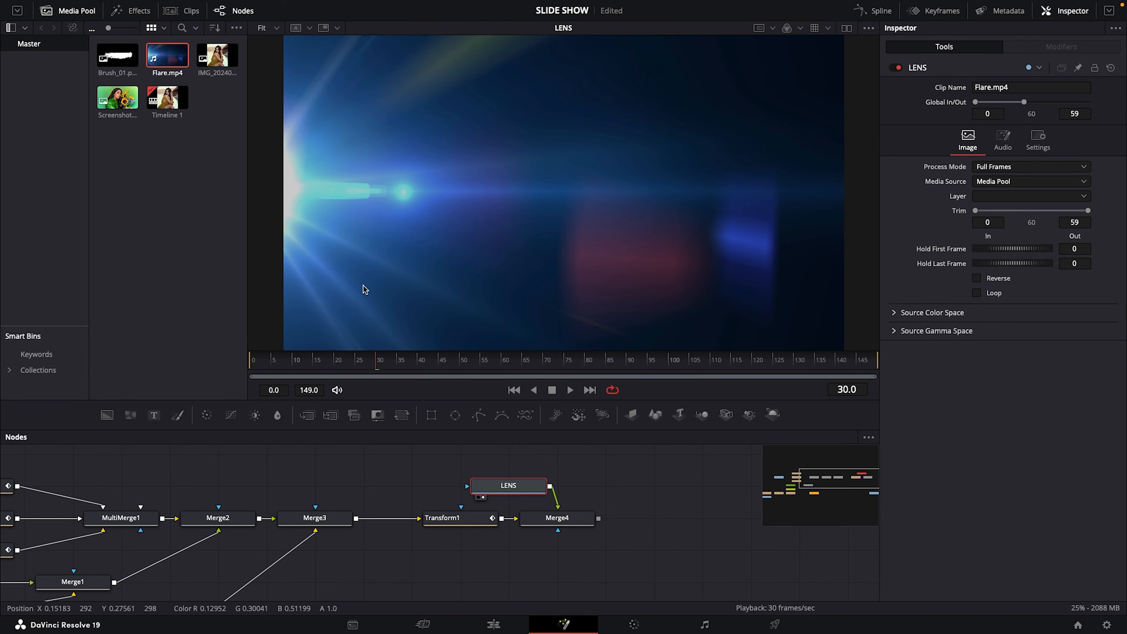
click(550, 524)
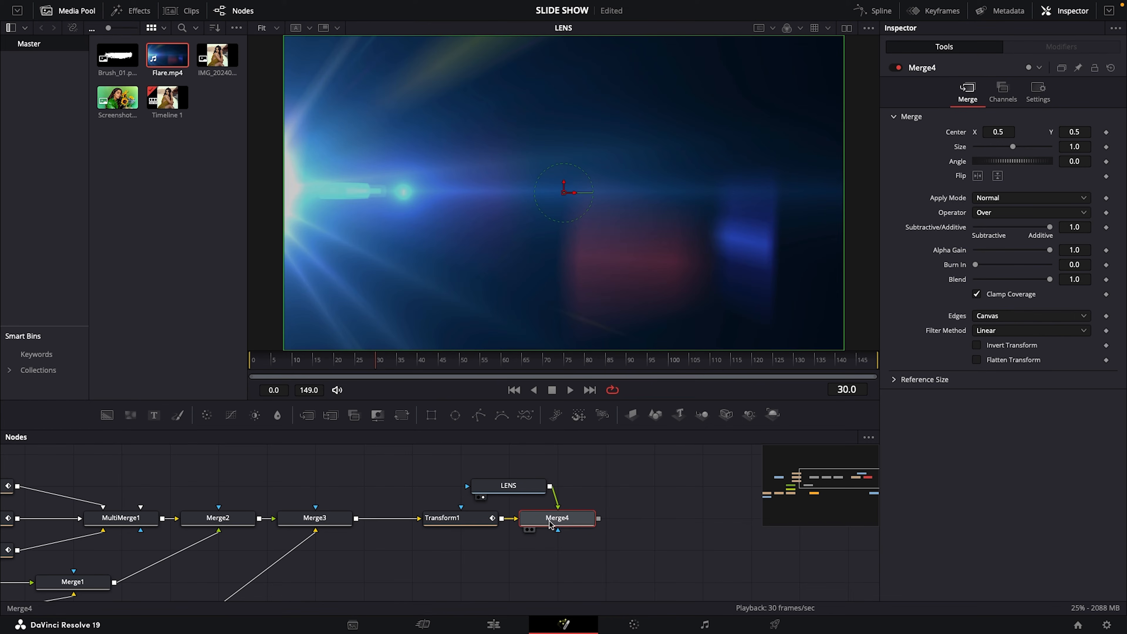
key(1)
Set Merge4's Size to 1.7 and its Apply Mode to Screen, checking the flare at different frames
drag(1015, 150, 1020, 151)
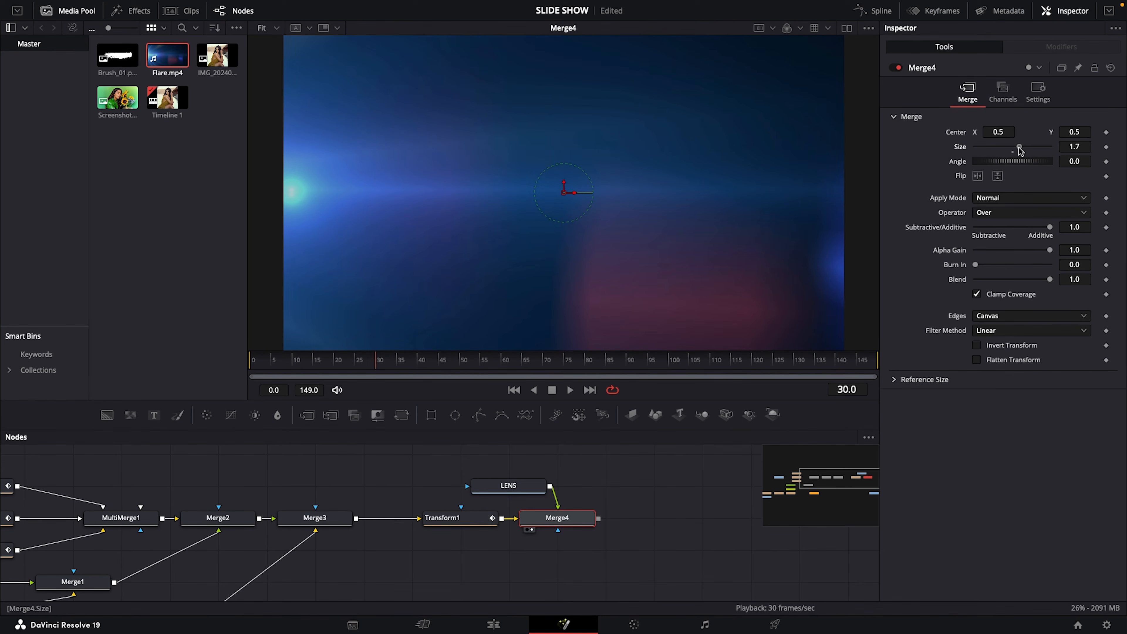
drag(374, 360, 455, 358)
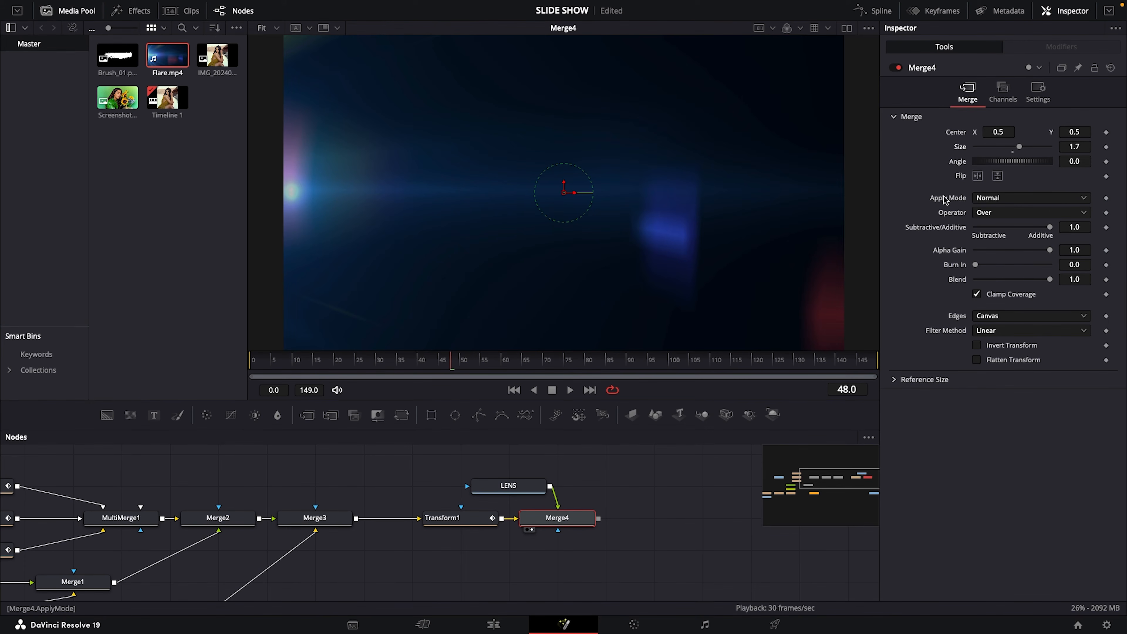
click(1080, 202)
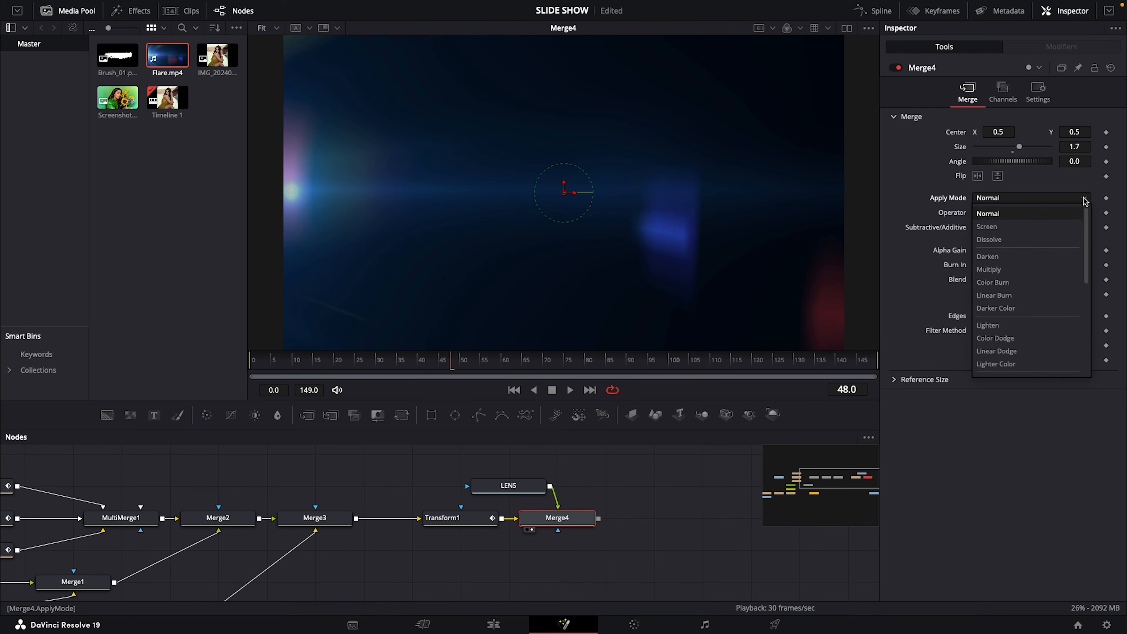
click(1018, 225)
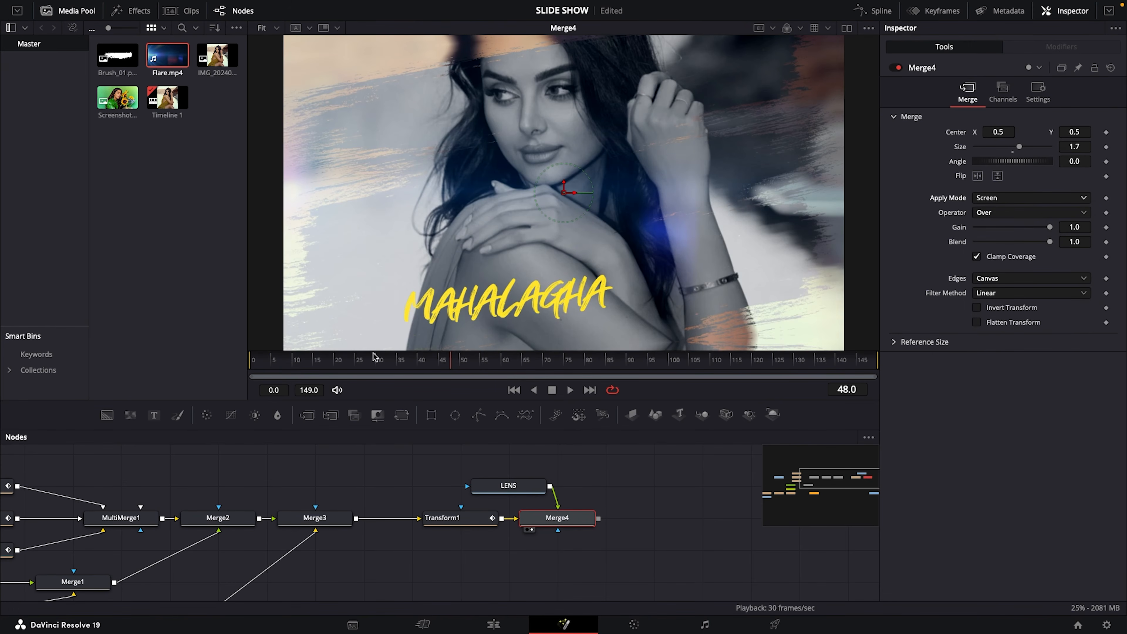
drag(434, 364, 385, 389)
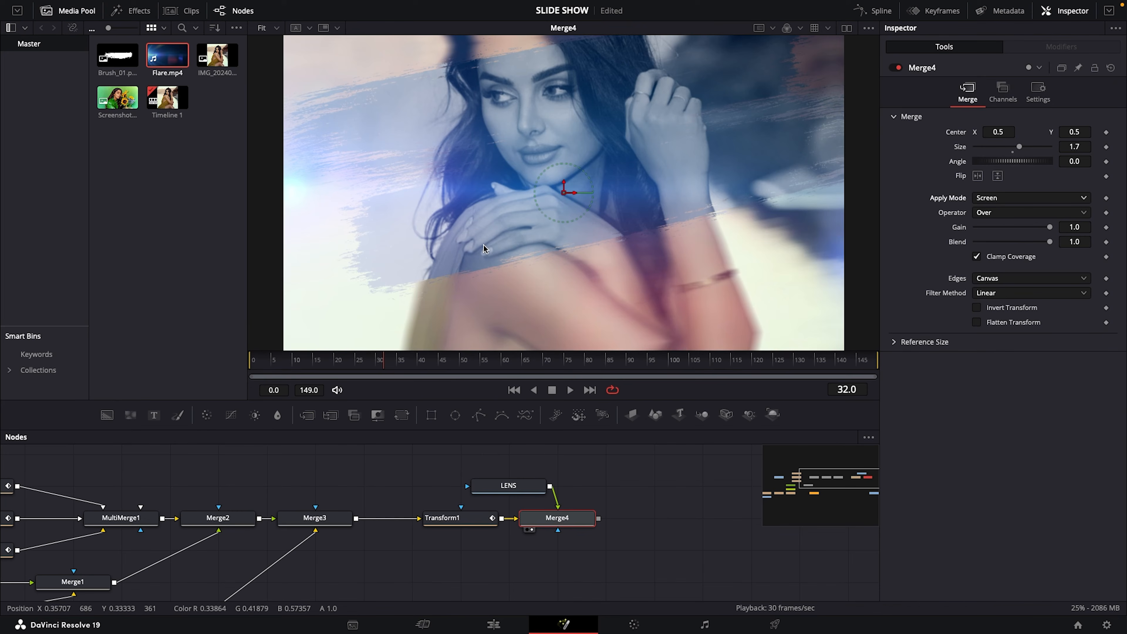
Shift the LENS clip in the keyframe editor so that it spans frames 90 to 149
click(934, 14)
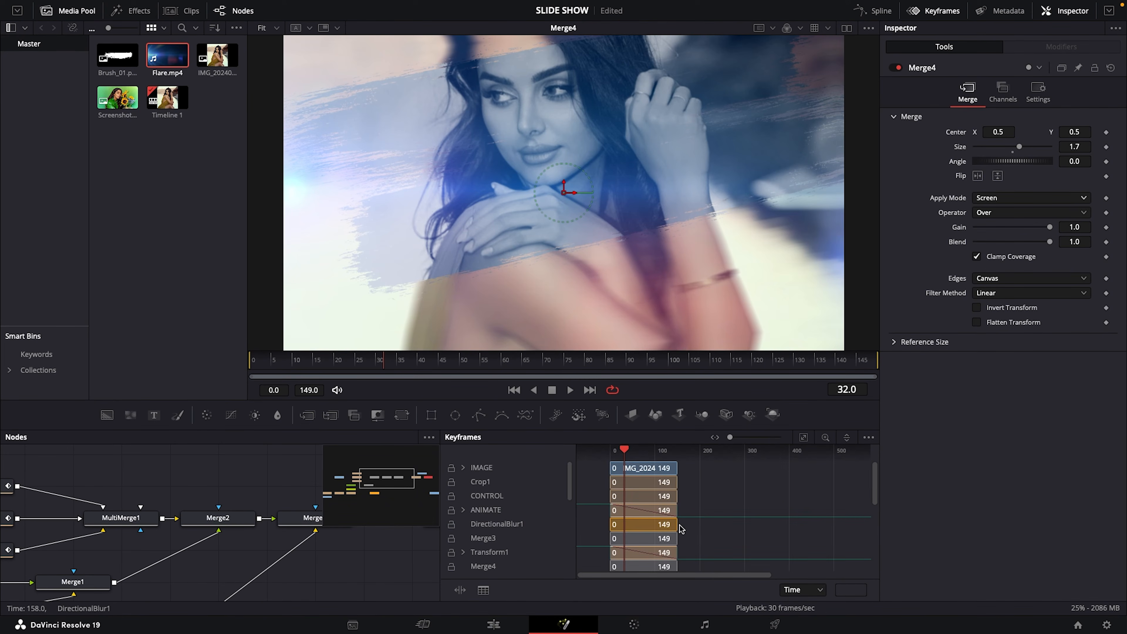
key(F4)
drag(874, 490, 868, 568)
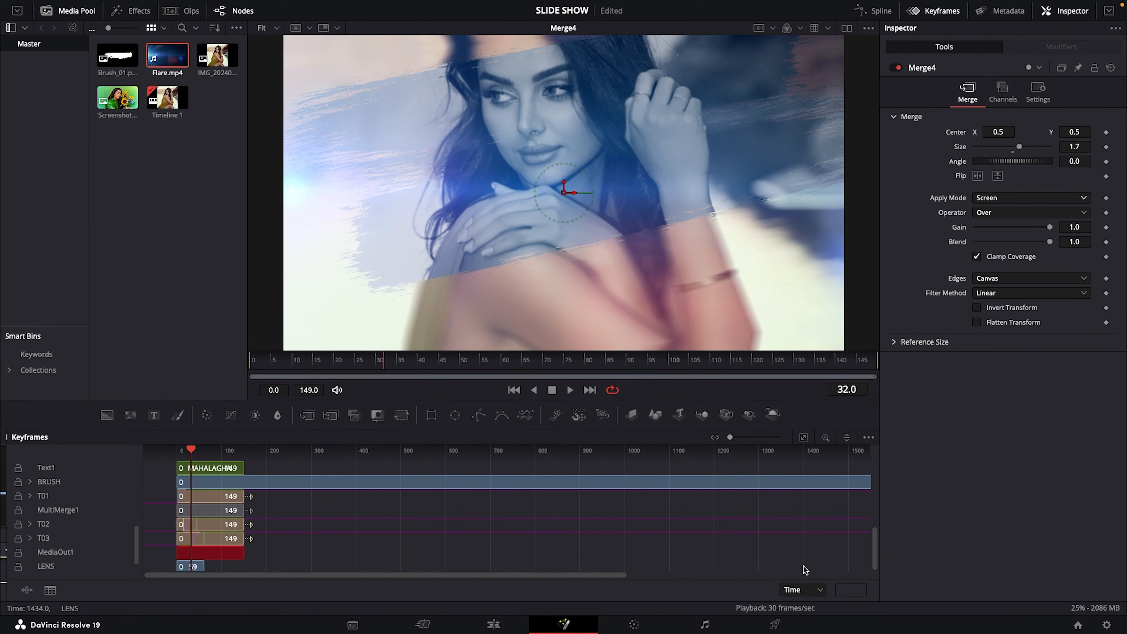
click(45, 567)
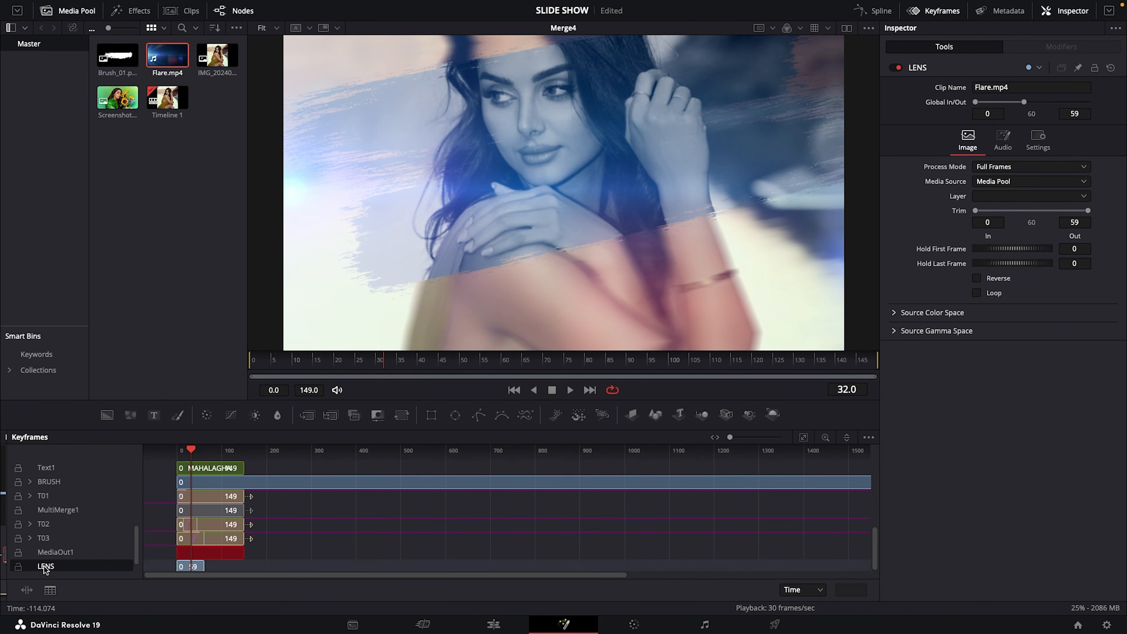
click(802, 439)
drag(349, 568, 716, 565)
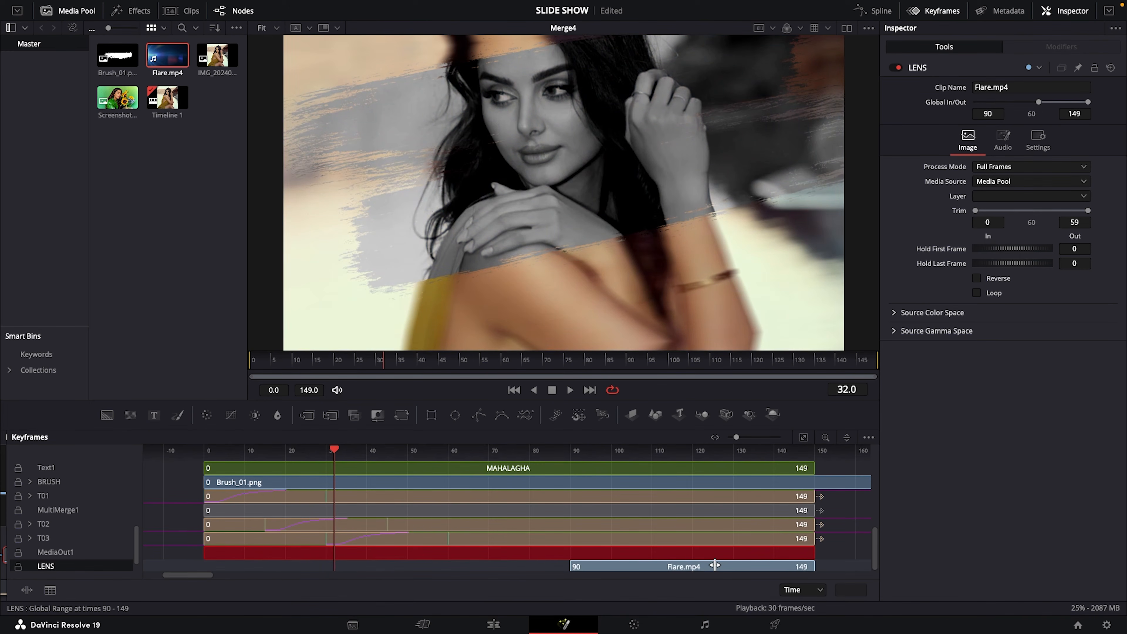
Play back the composite with the shifted flare, close the keyframe editor and media pool, and replay from frame 0
click(570, 390)
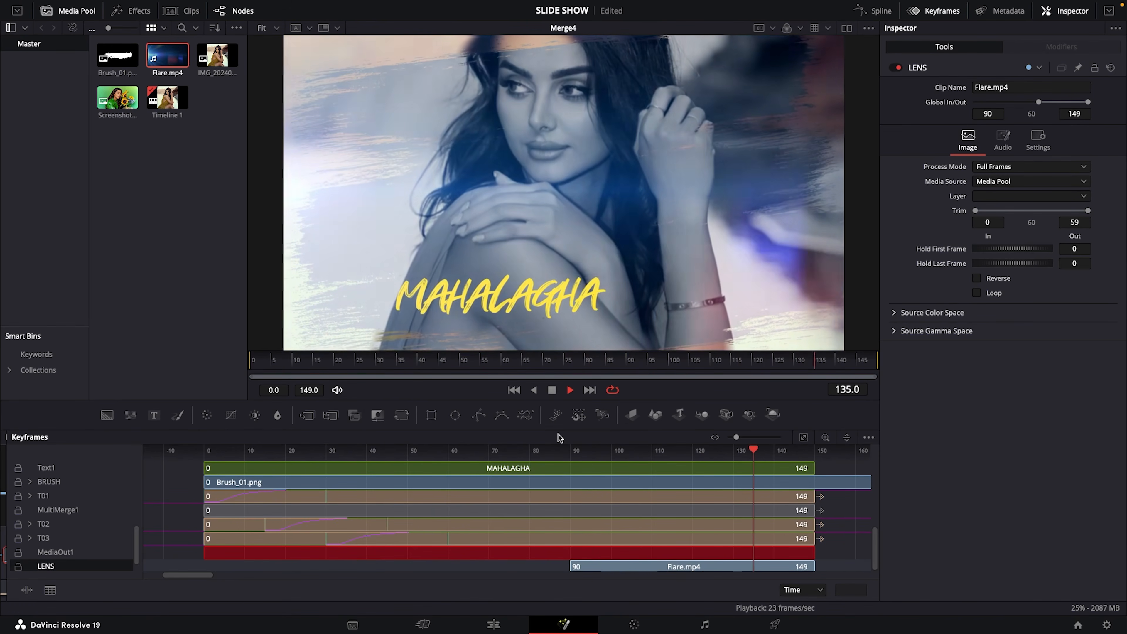
key(space)
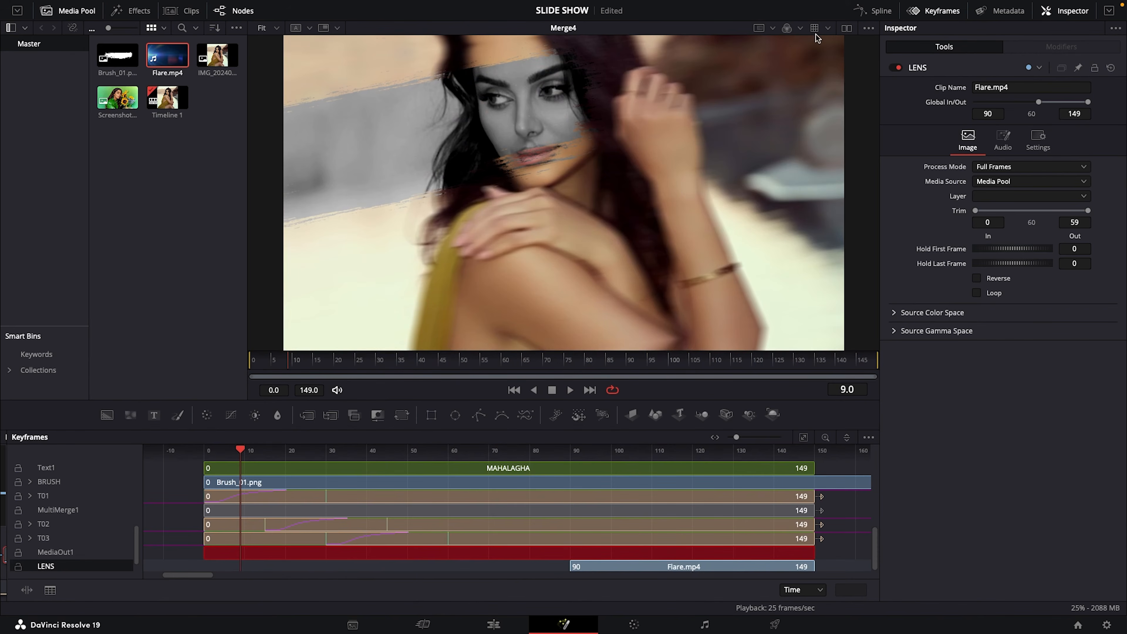
click(936, 12)
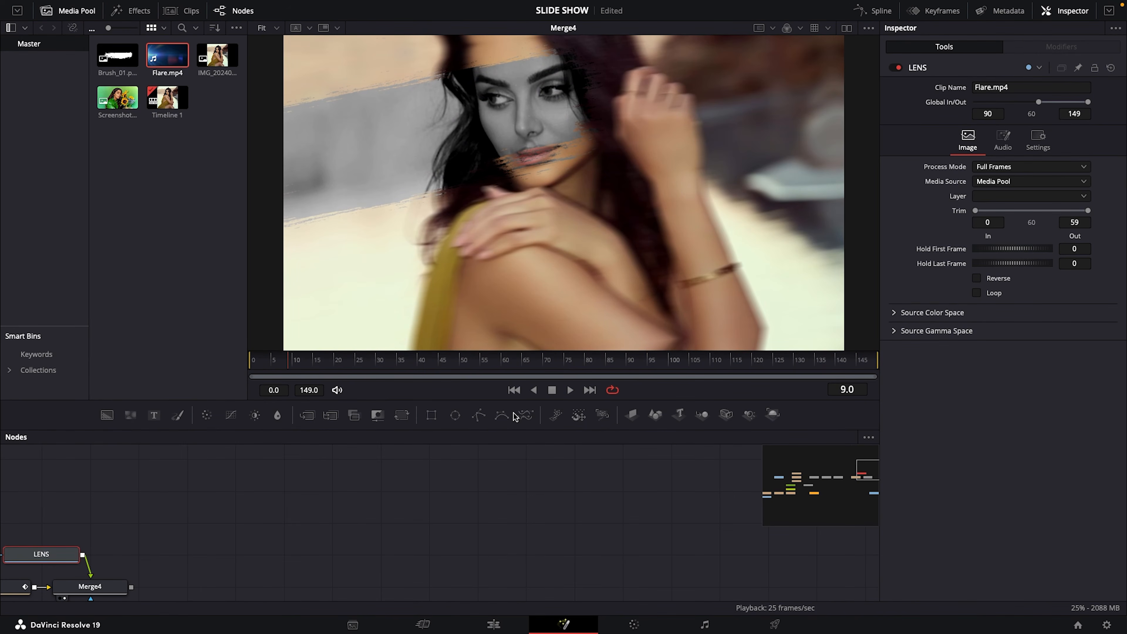
drag(320, 362, 241, 364)
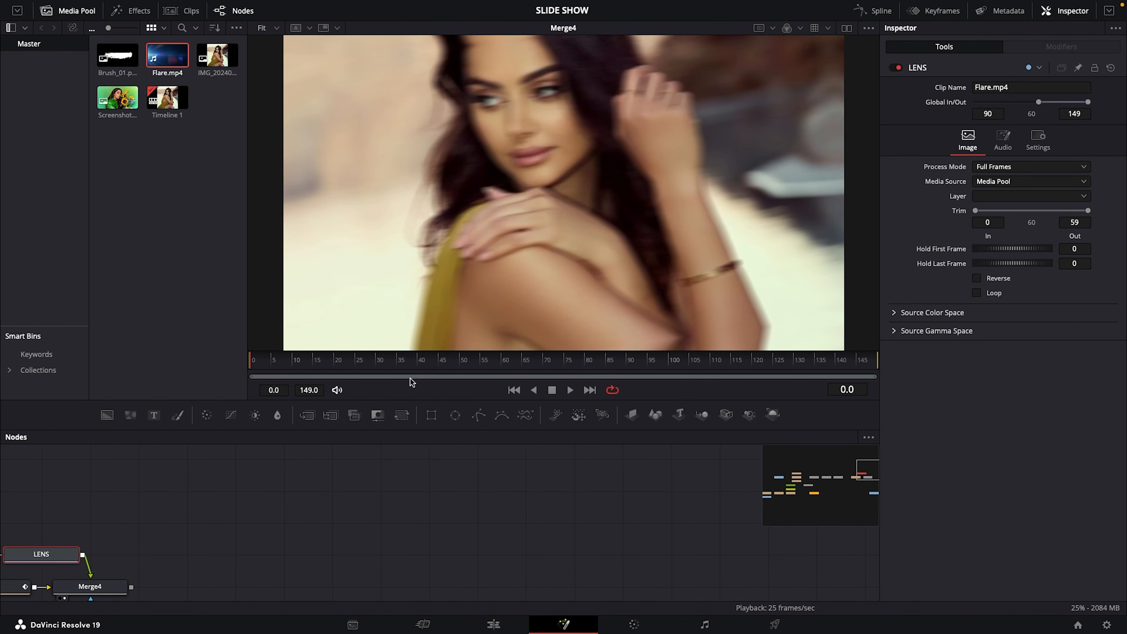
click(73, 13)
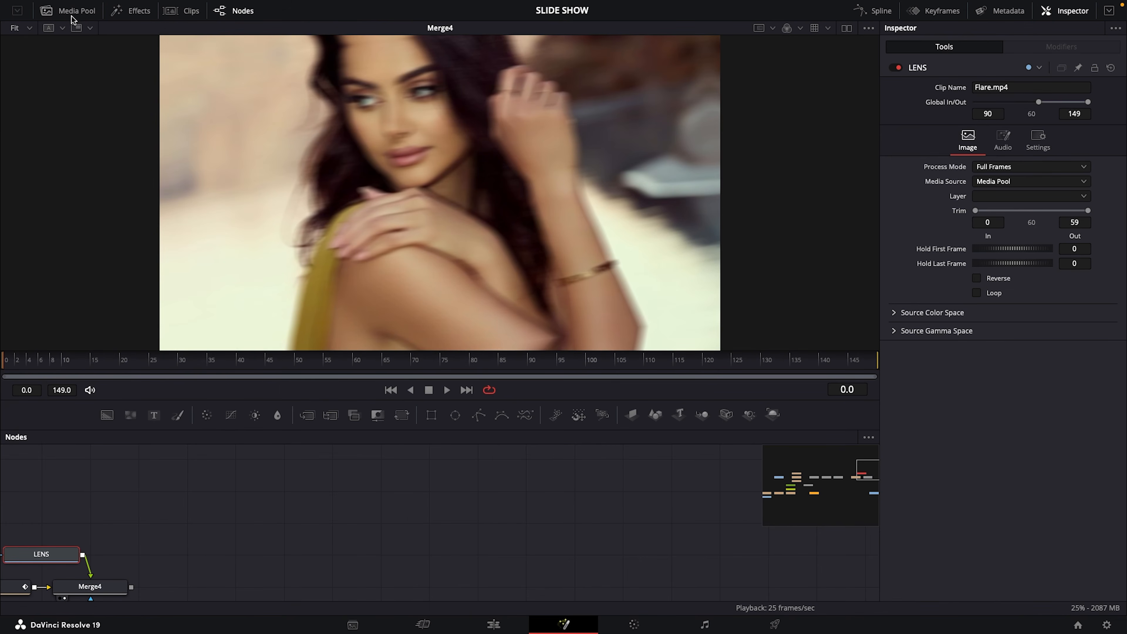
click(448, 391)
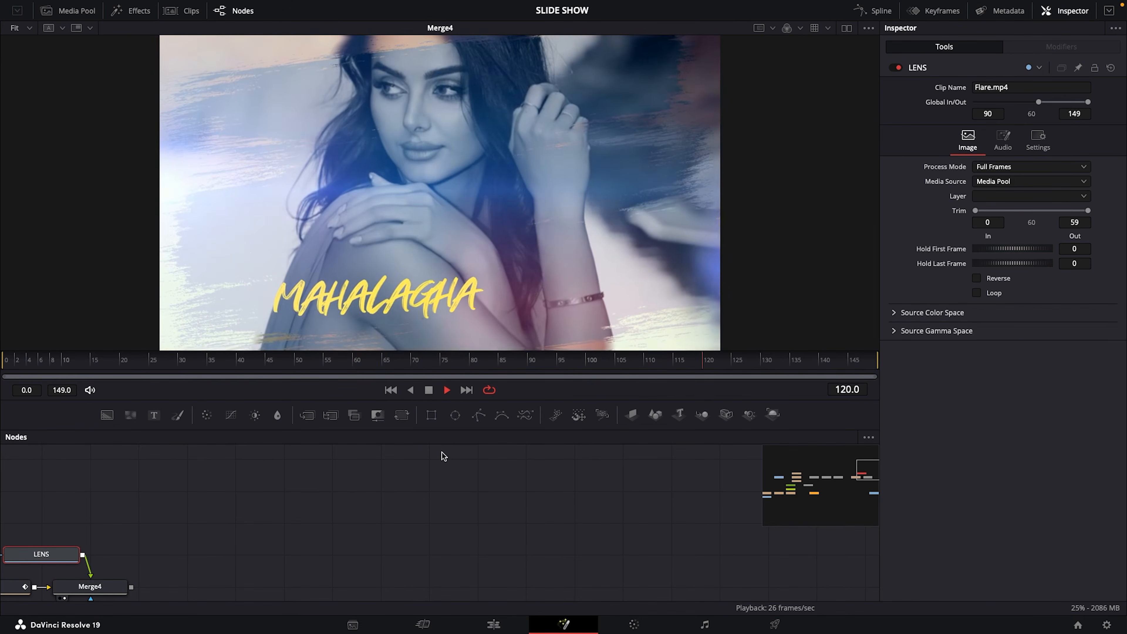
click(430, 392)
Place MediaOut1 in line with Merge4 and connect Merge4's output to it
drag(821, 488, 858, 488)
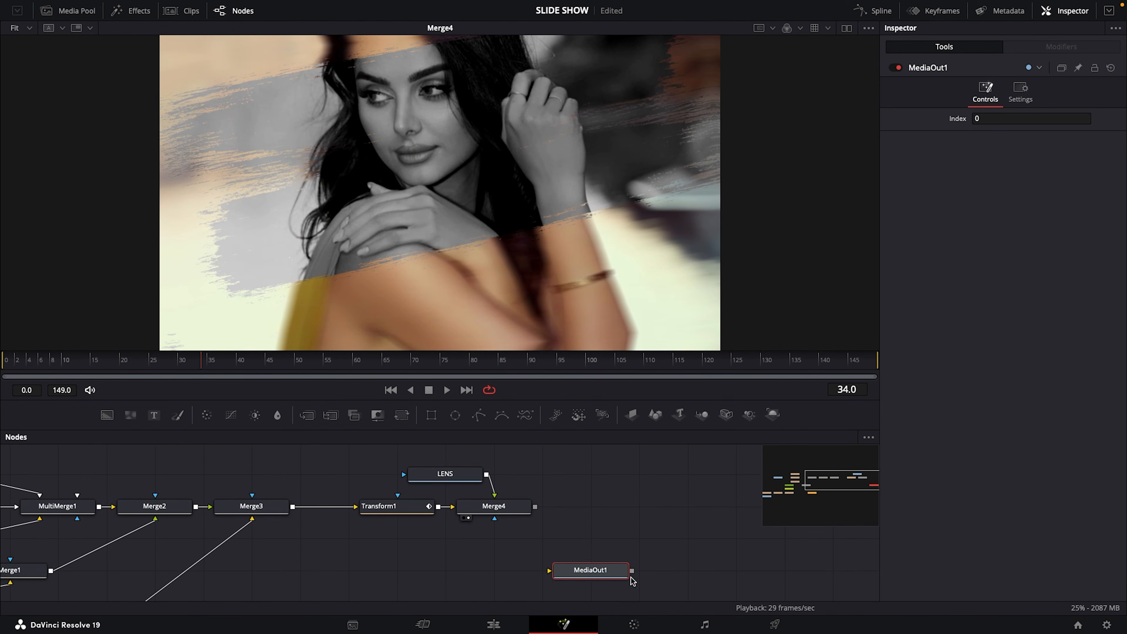
drag(585, 573, 682, 509)
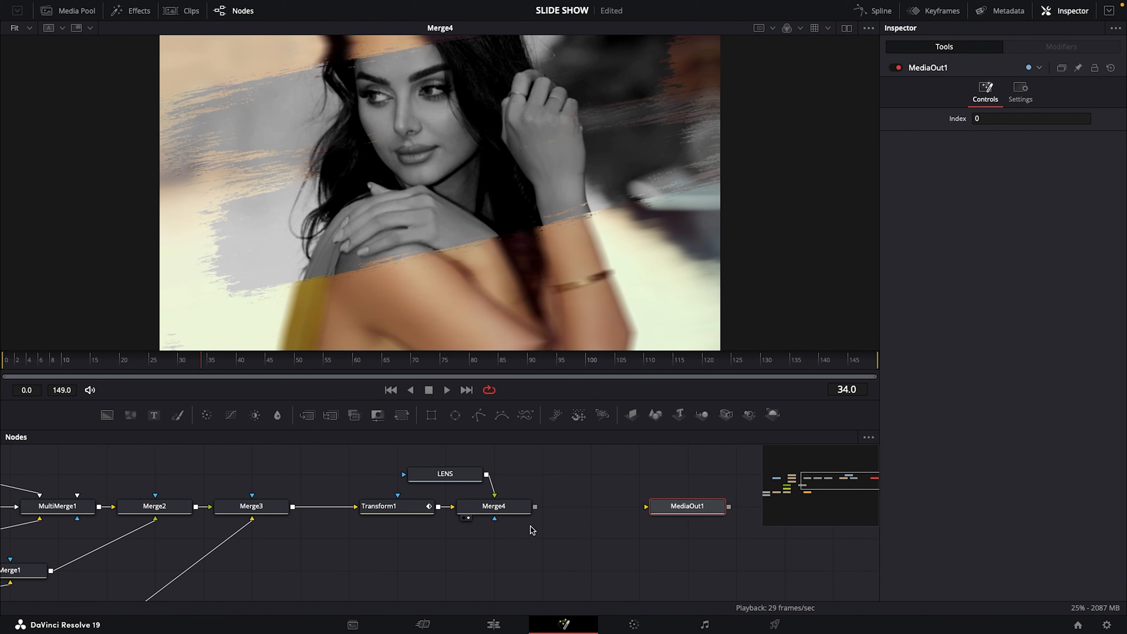
drag(536, 507, 679, 506)
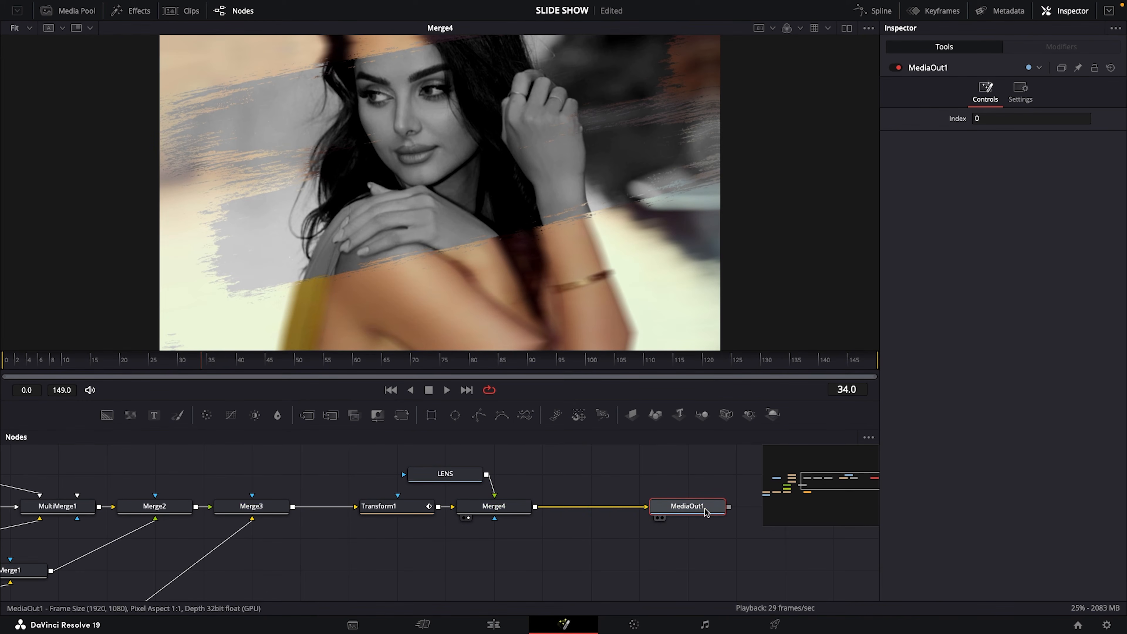
Switch to the Edit page and play back the finished photo clip on Timeline 1
click(493, 625)
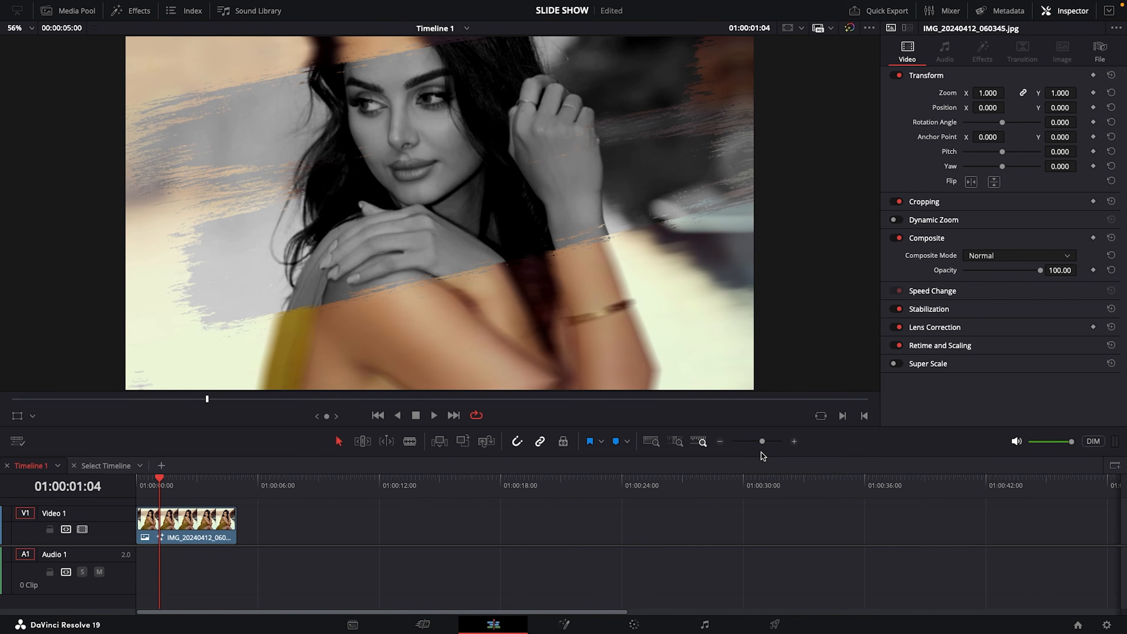
key(space)
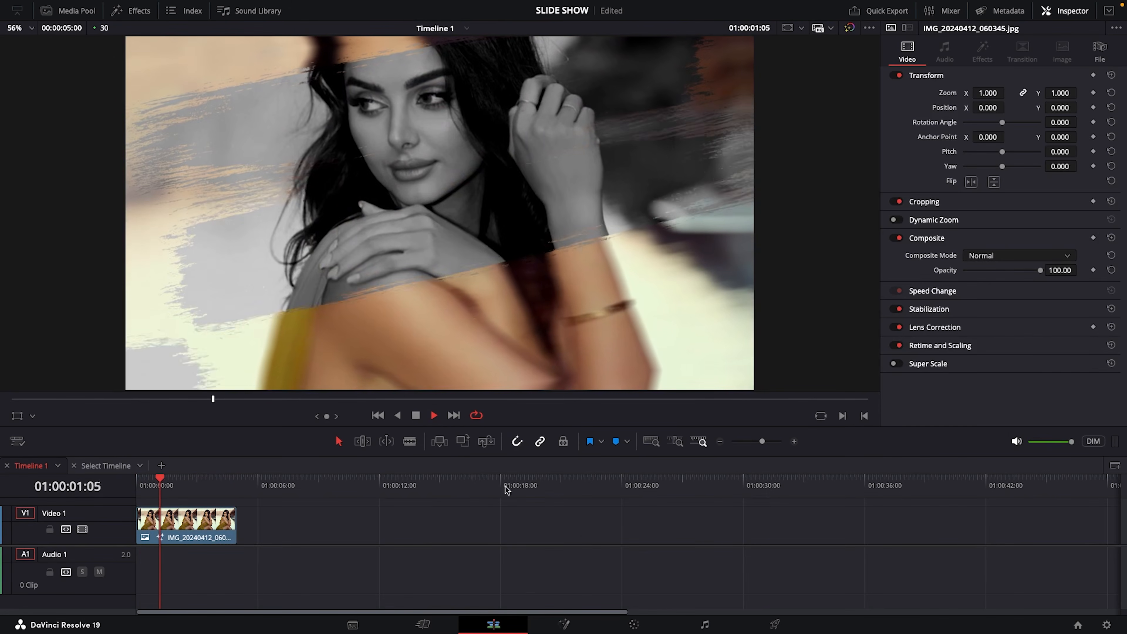
click(417, 417)
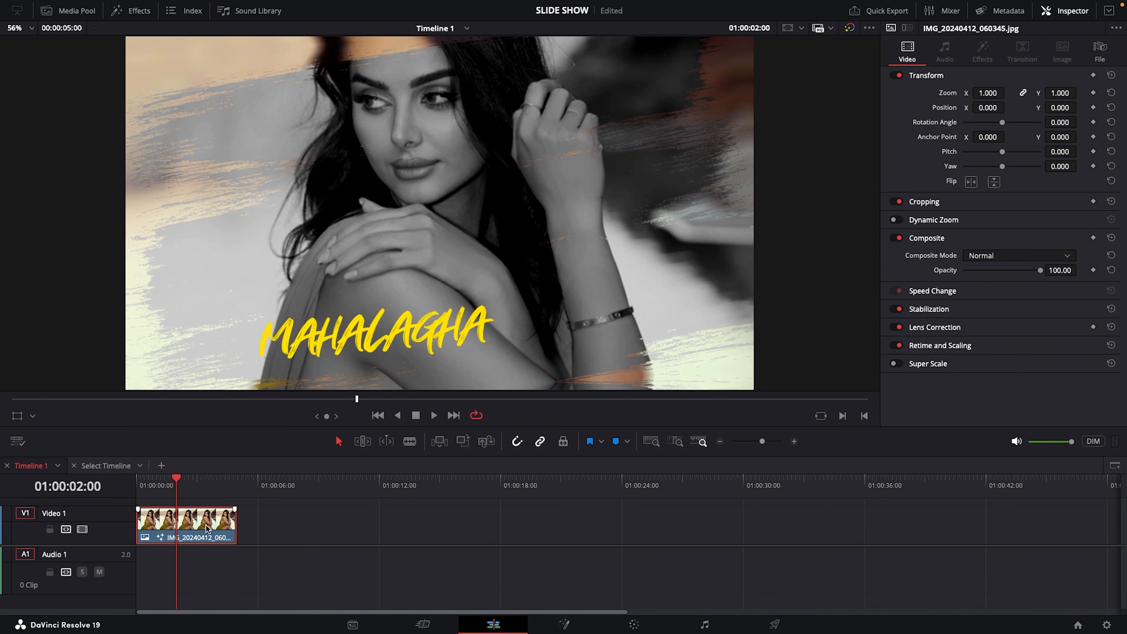
Paste a copy of the photo clip on Video 1 at 01:00:05:00 and place the playhead over it at 01:00:08:08
drag(183, 485, 238, 485)
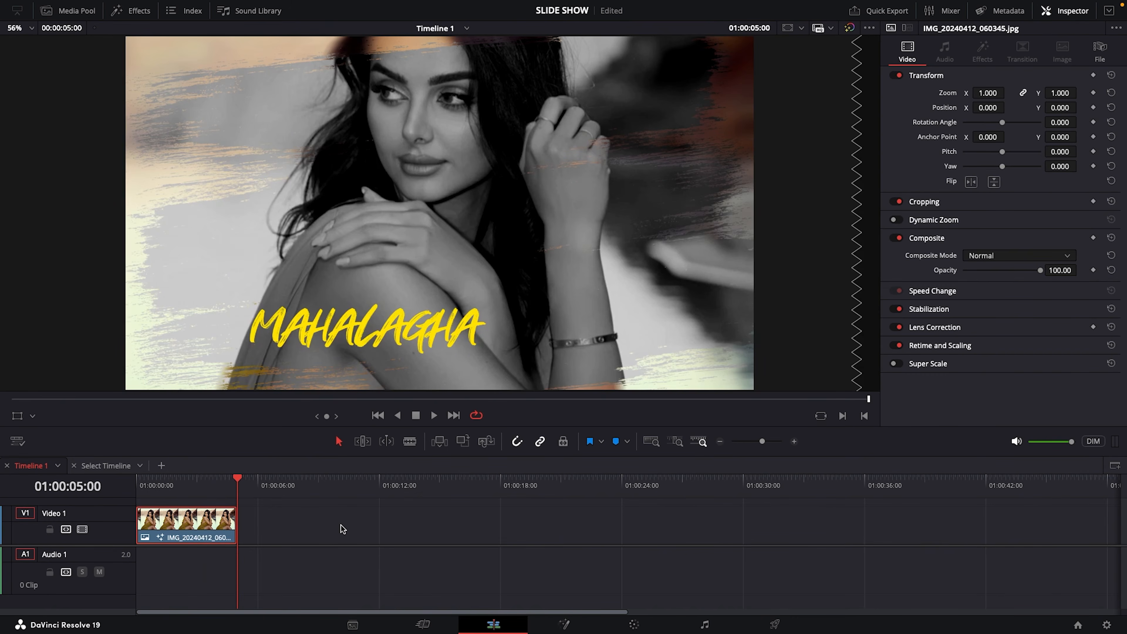
key(ctrl+v)
click(304, 485)
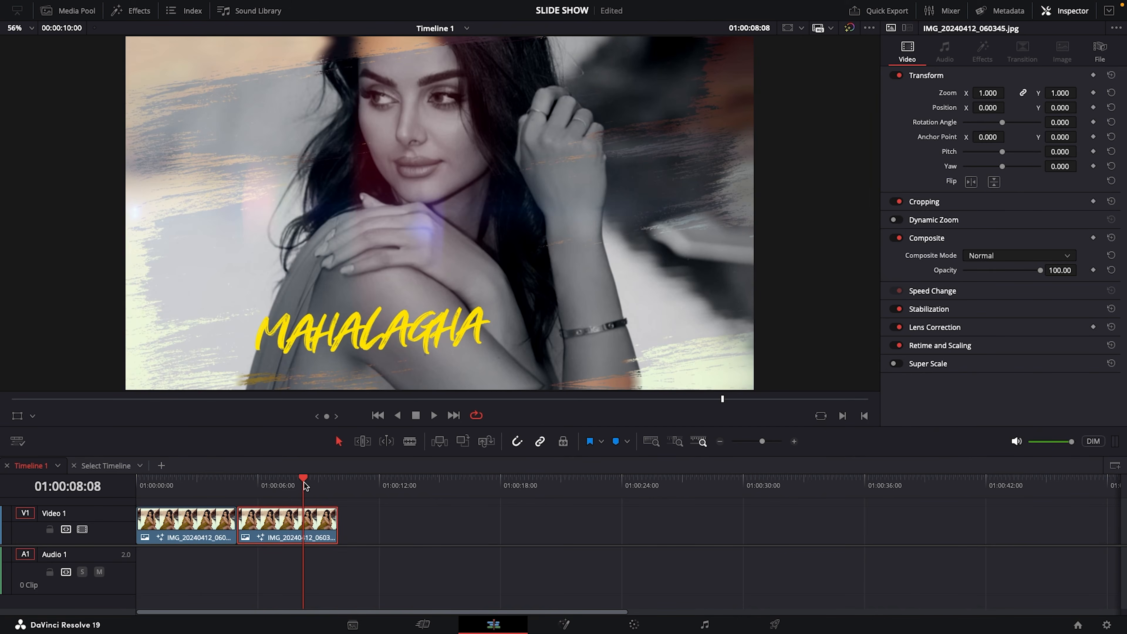
Open the copied clip's Fusion composition and delete the IMAGE node that feeds Crop1
click(564, 625)
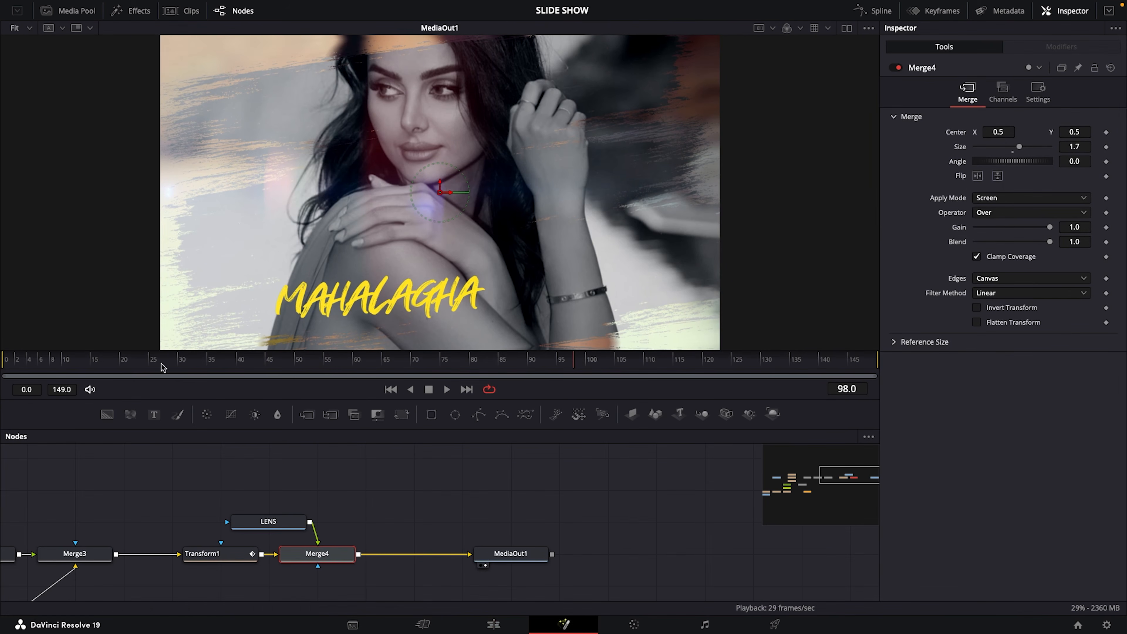
drag(845, 484, 793, 493)
click(176, 554)
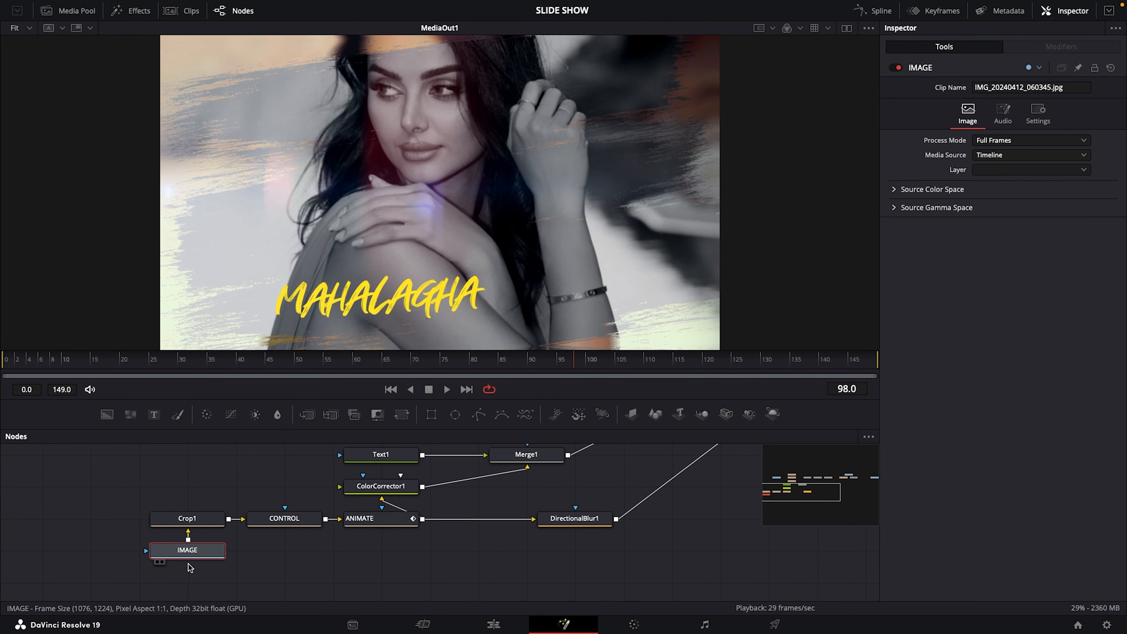
key(Delete)
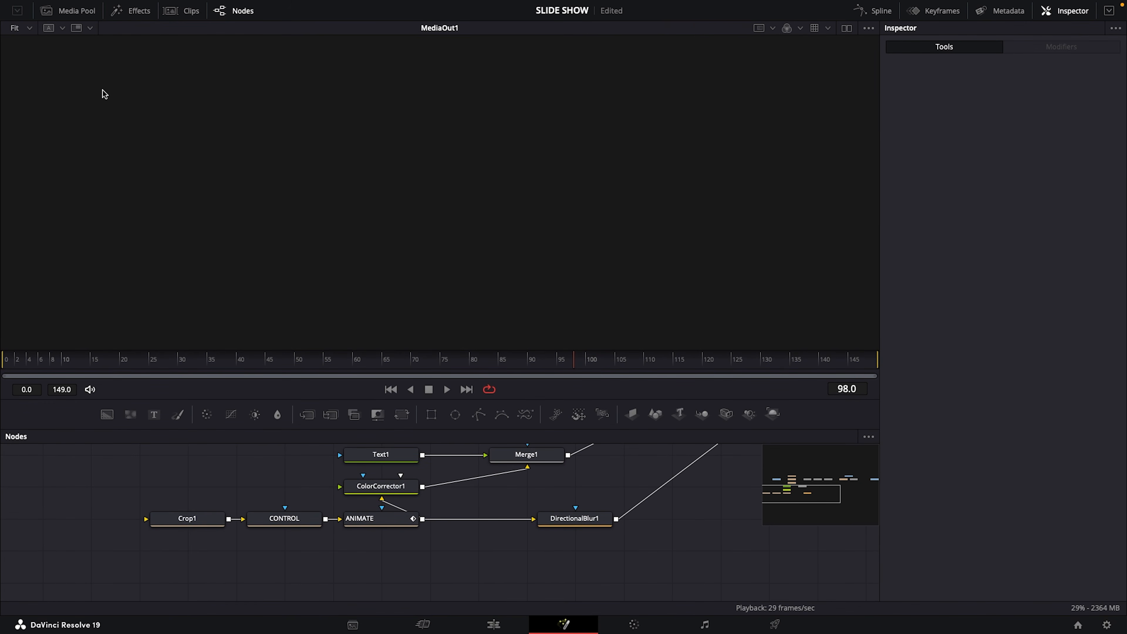
Add Screenshot_20240927_200936.jpg from the project media to the node graph and feed it into Crop1
click(73, 11)
drag(117, 101, 194, 518)
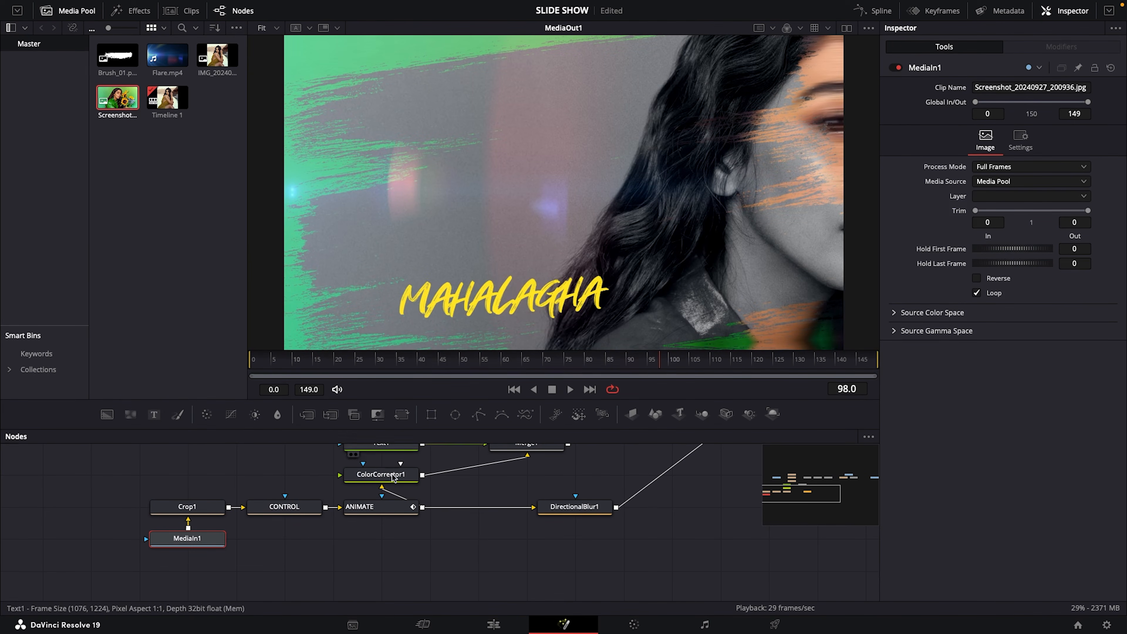
Reframe the new photo with the CONTROL node, using size 1.57 and a centre of about X 0.511, Y 0.314
click(302, 515)
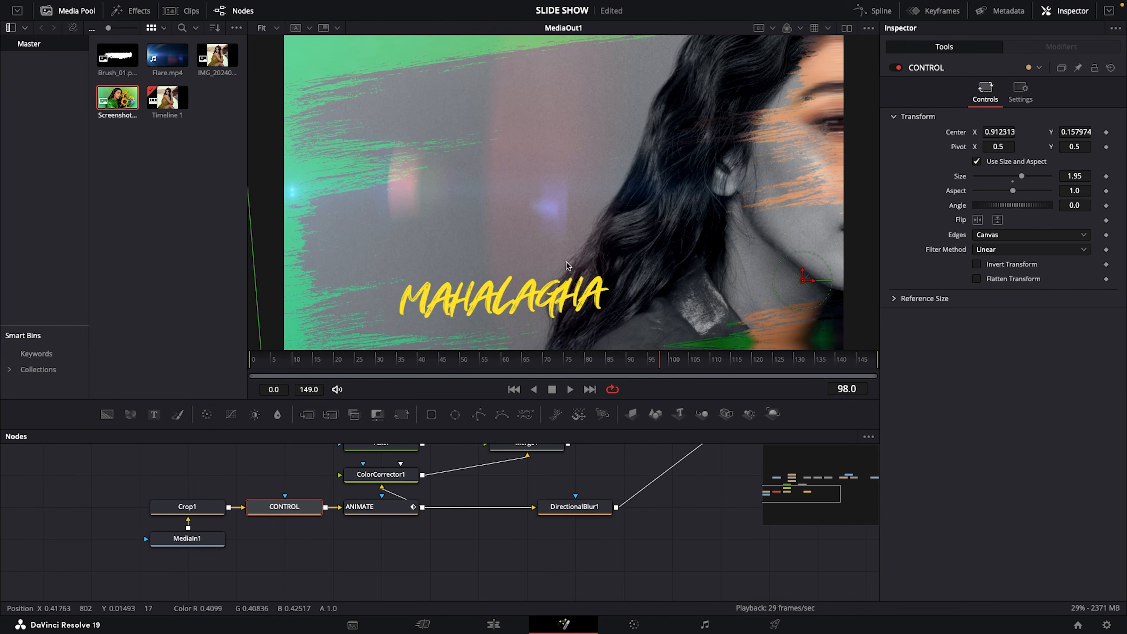
scroll(567, 258, down, 2)
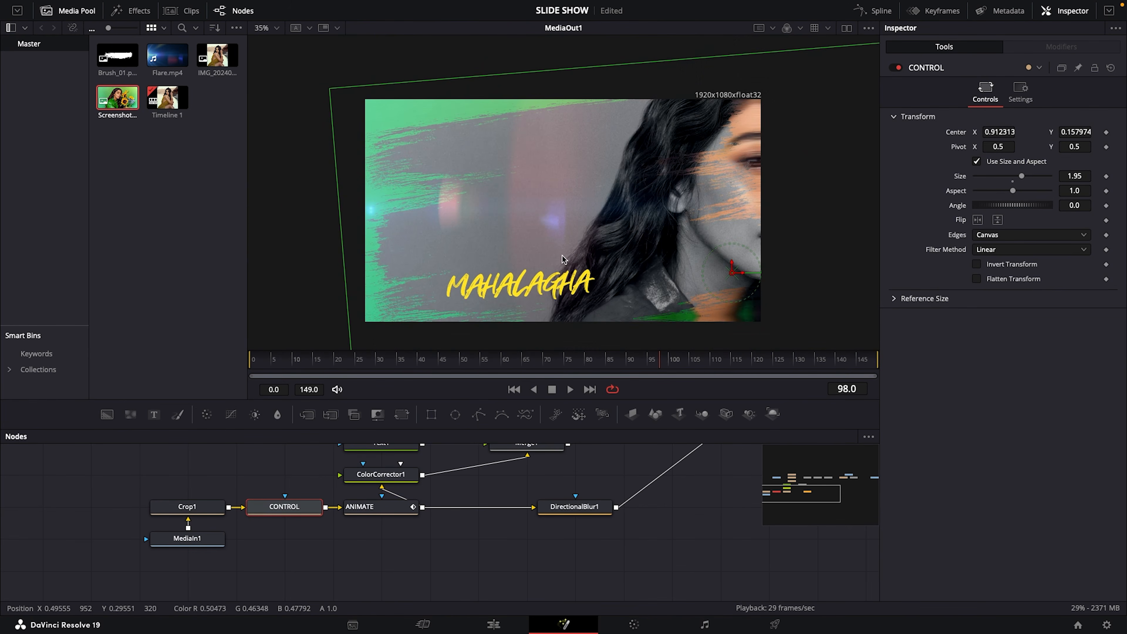
click(77, 10)
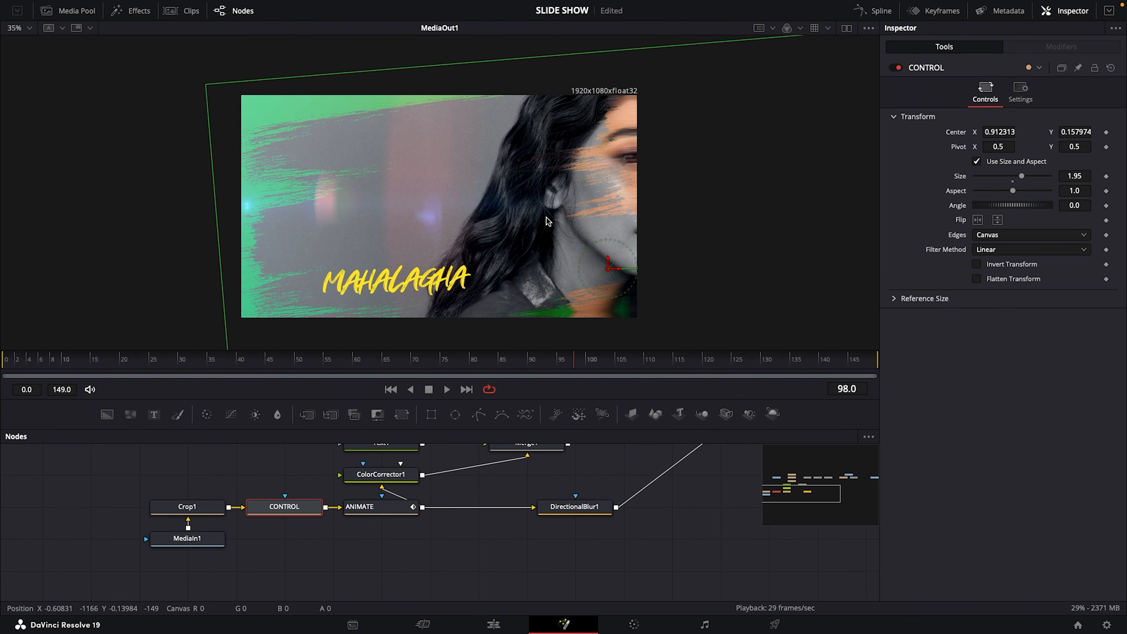
scroll(548, 221, down, 2)
drag(588, 261, 484, 240)
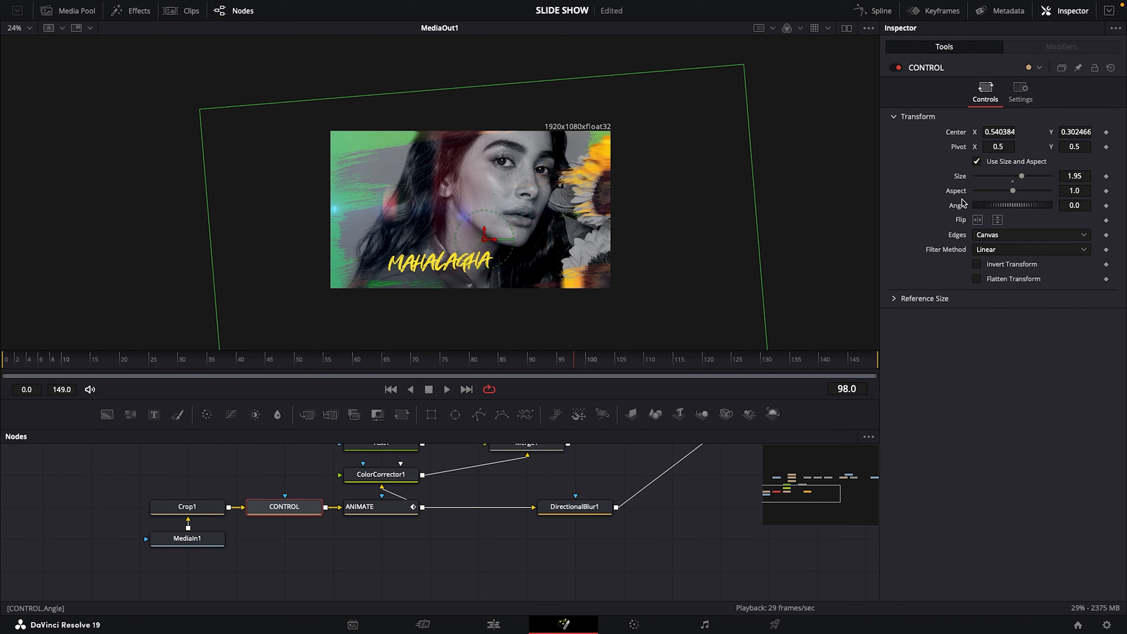
drag(1022, 180, 1019, 180)
drag(485, 240, 477, 239)
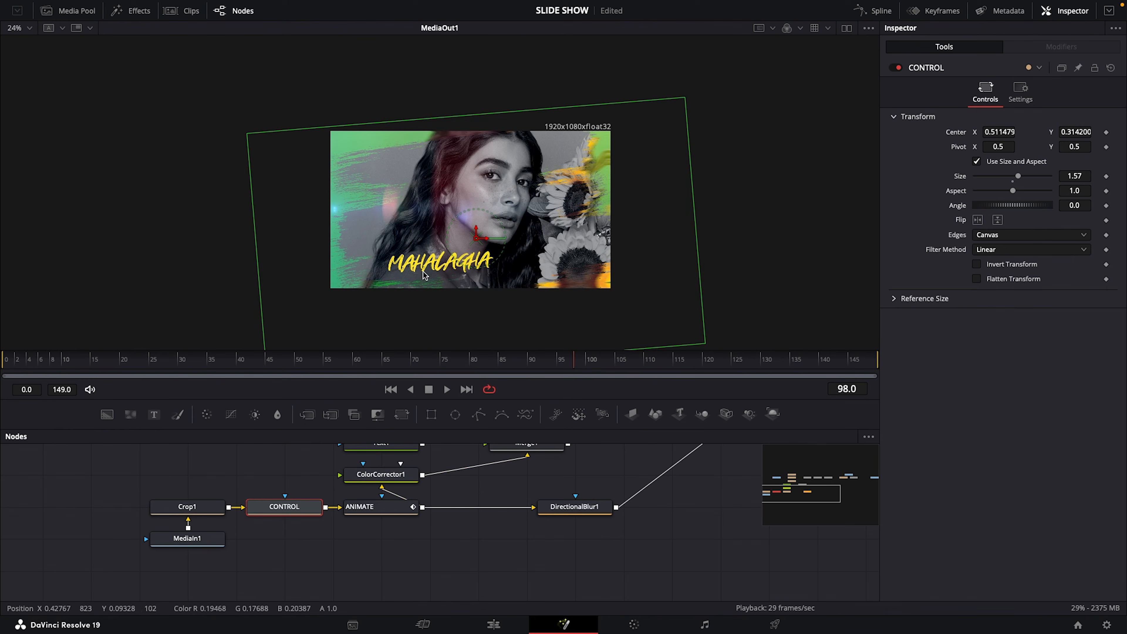
Replace the Text1 title with "POOJA HEGDE"
scroll(381, 480, up, 2)
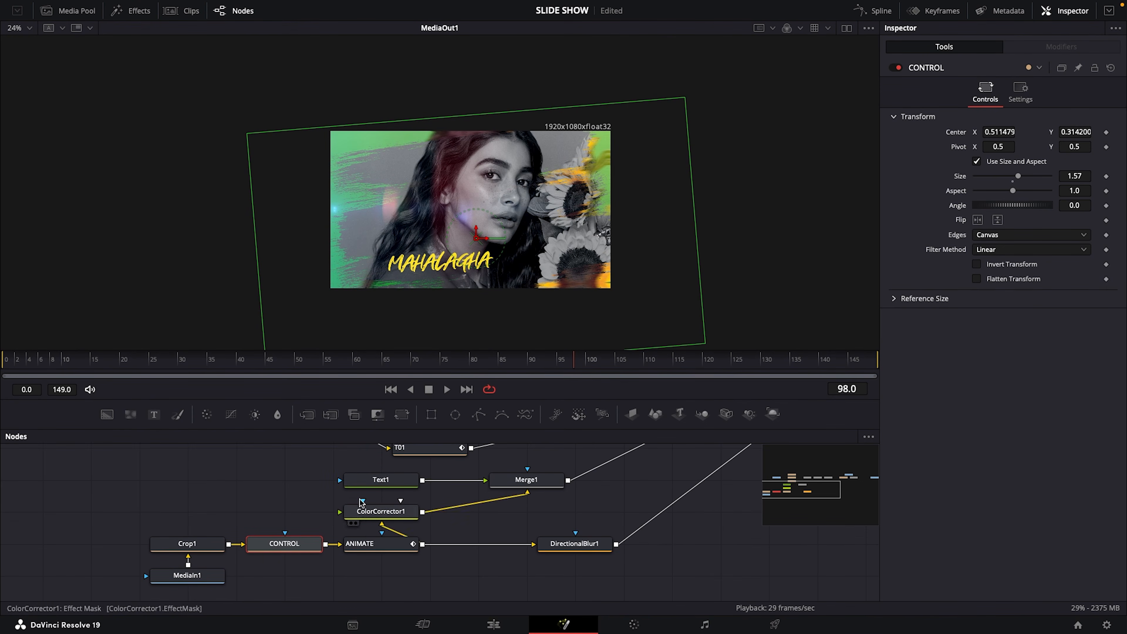
click(380, 481)
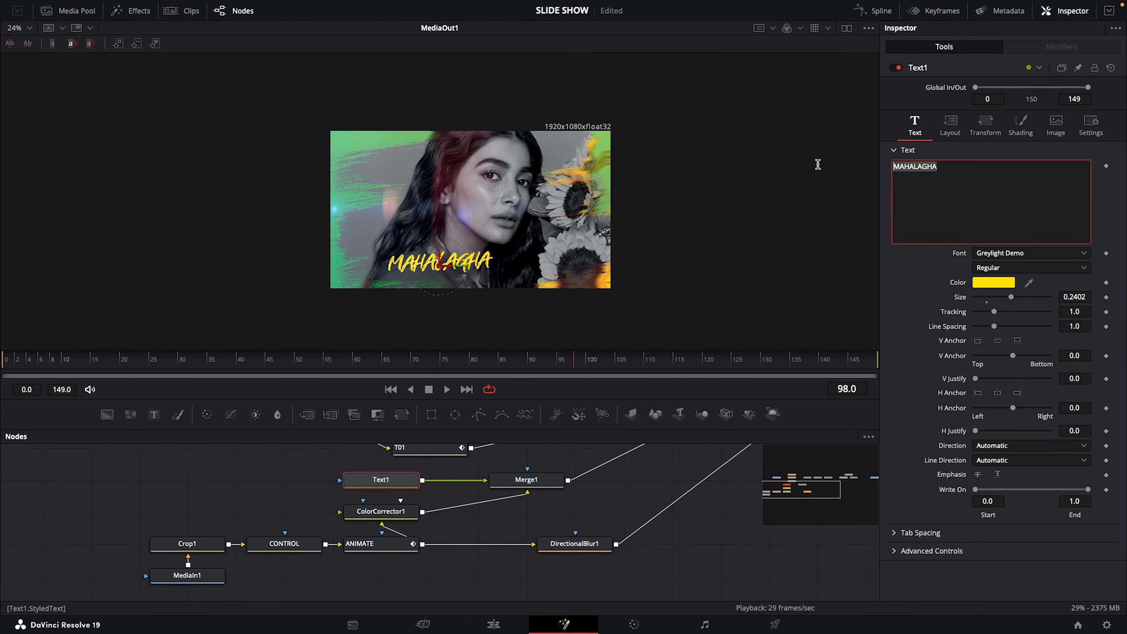
text(P)
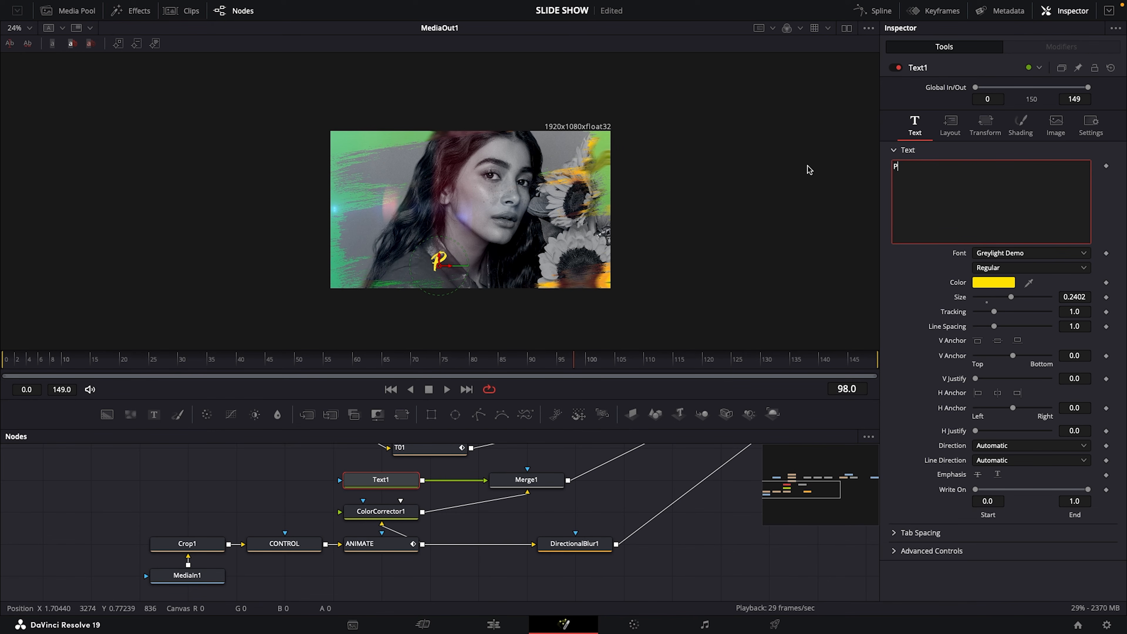
text(OOJA HE)
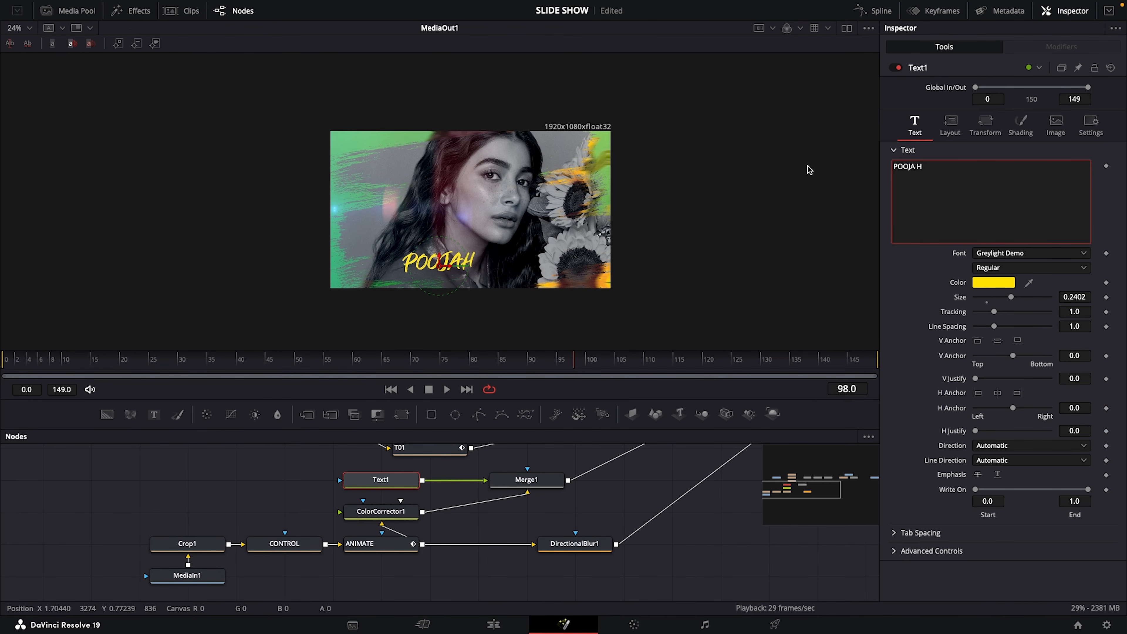
text(GDE)
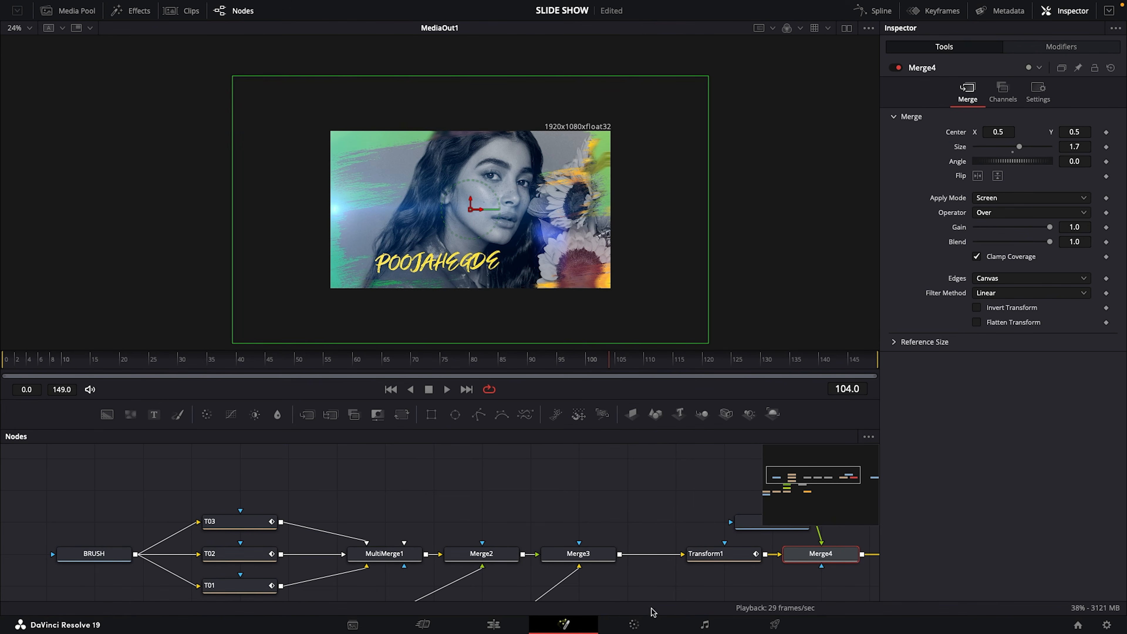
Return to the Edit page, enlarge the timeline view and play back the slideshow from early in the first photo clip
click(492, 625)
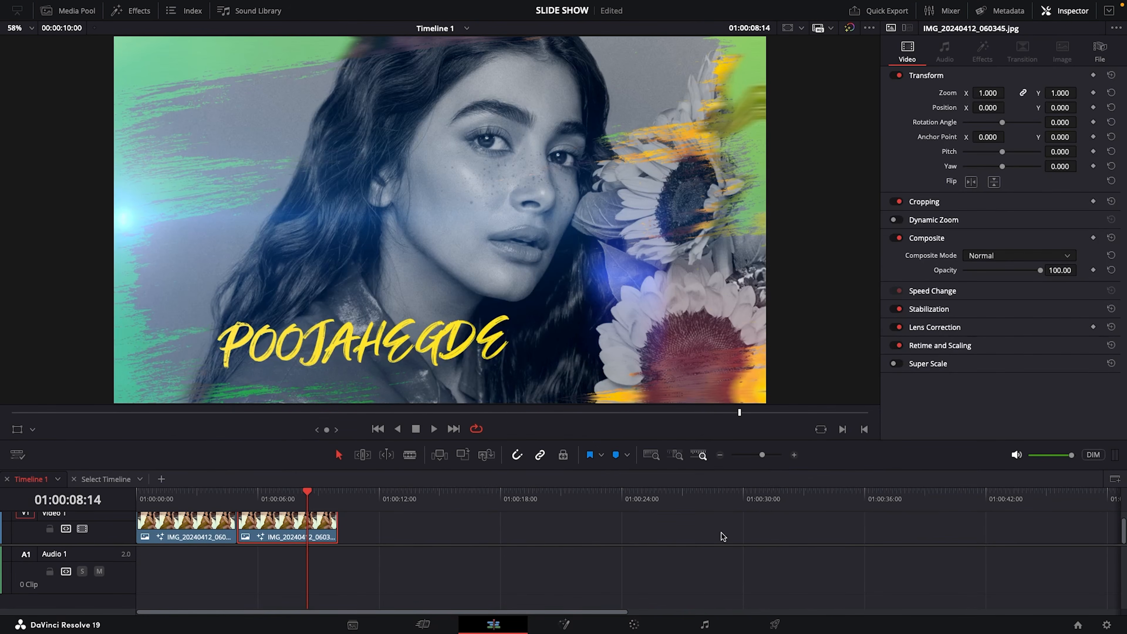
drag(761, 455, 769, 456)
drag(450, 612, 407, 611)
drag(119, 545, 117, 560)
click(519, 555)
drag(705, 493, 405, 497)
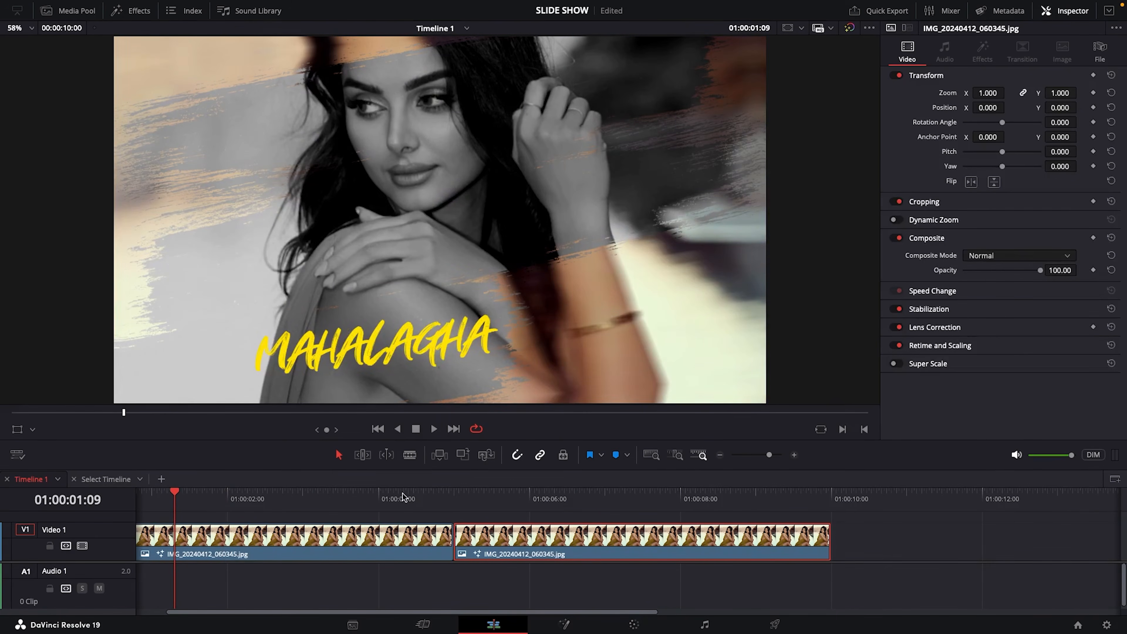
click(434, 428)
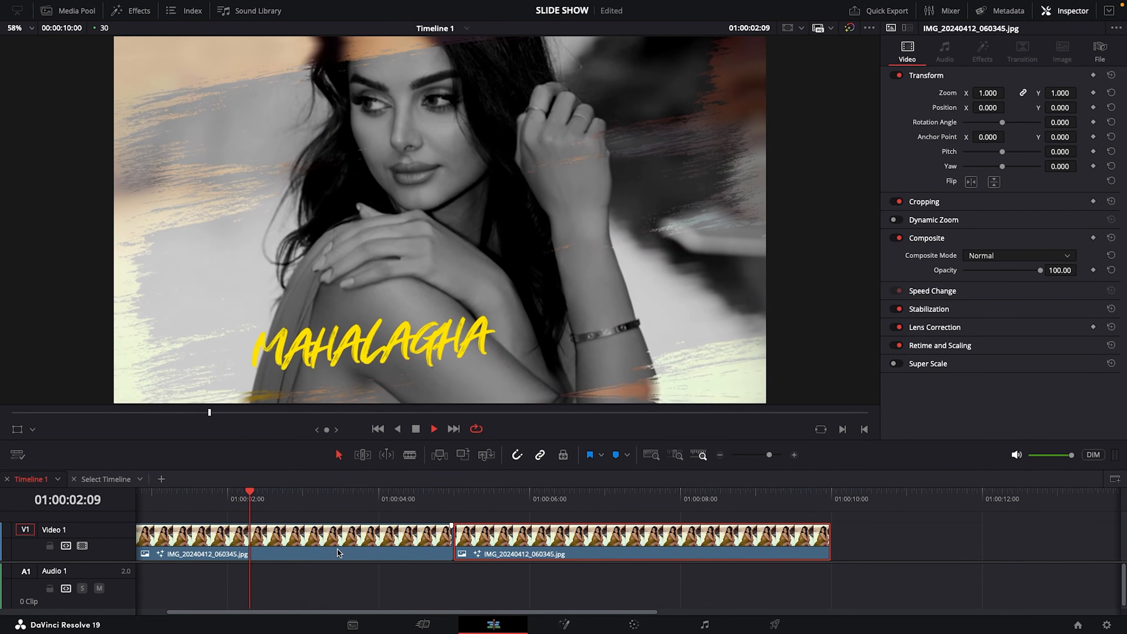